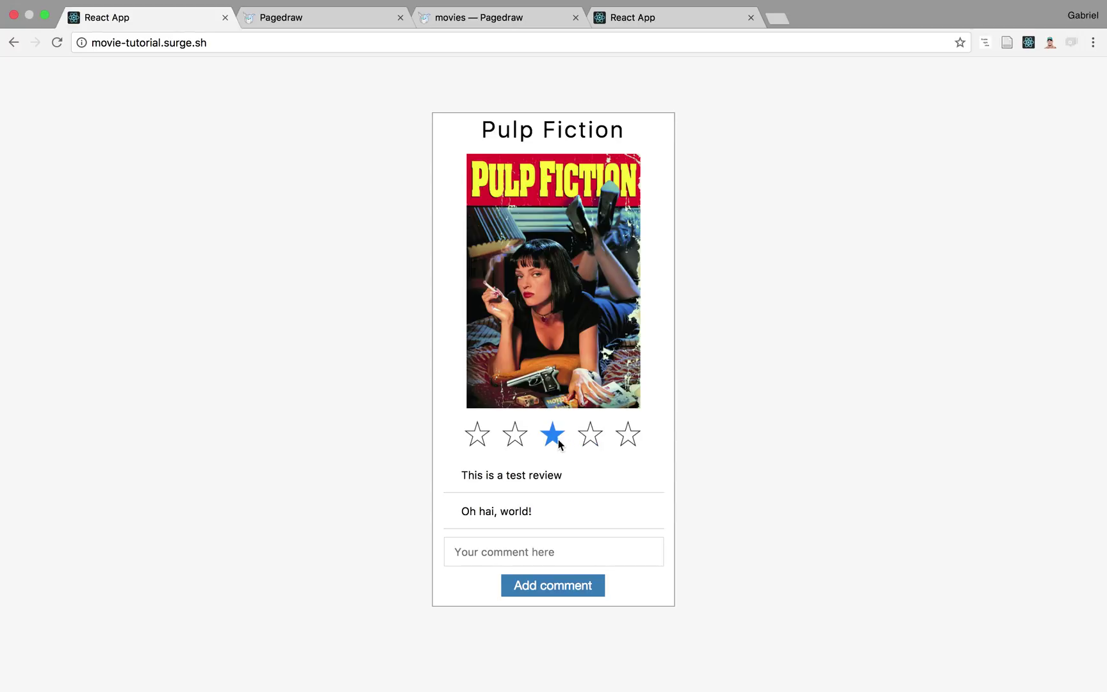
# Try different star ratings on the finished Pulp Fiction demo page, ending on three stars.
pyautogui.click(555, 438)
pyautogui.click(584, 440)
pyautogui.click(555, 441)
pyautogui.click(516, 441)
pyautogui.click(557, 445)
pyautogui.click(591, 441)
pyautogui.click(627, 442)
pyautogui.click(590, 441)
pyautogui.click(557, 441)
pyautogui.click(515, 439)
pyautogui.click(477, 439)
pyautogui.click(515, 439)
pyautogui.click(550, 440)
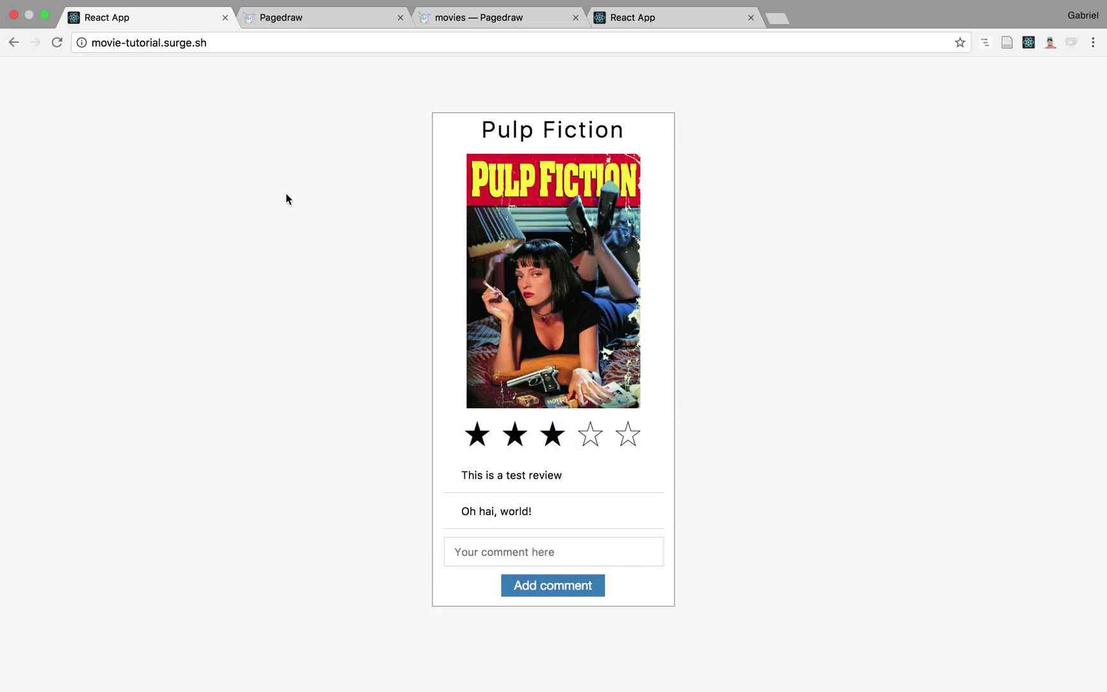
# Switch to Terminal and read through the App component code in index.js.
pyautogui.hotkey('ctrl', 'Left')
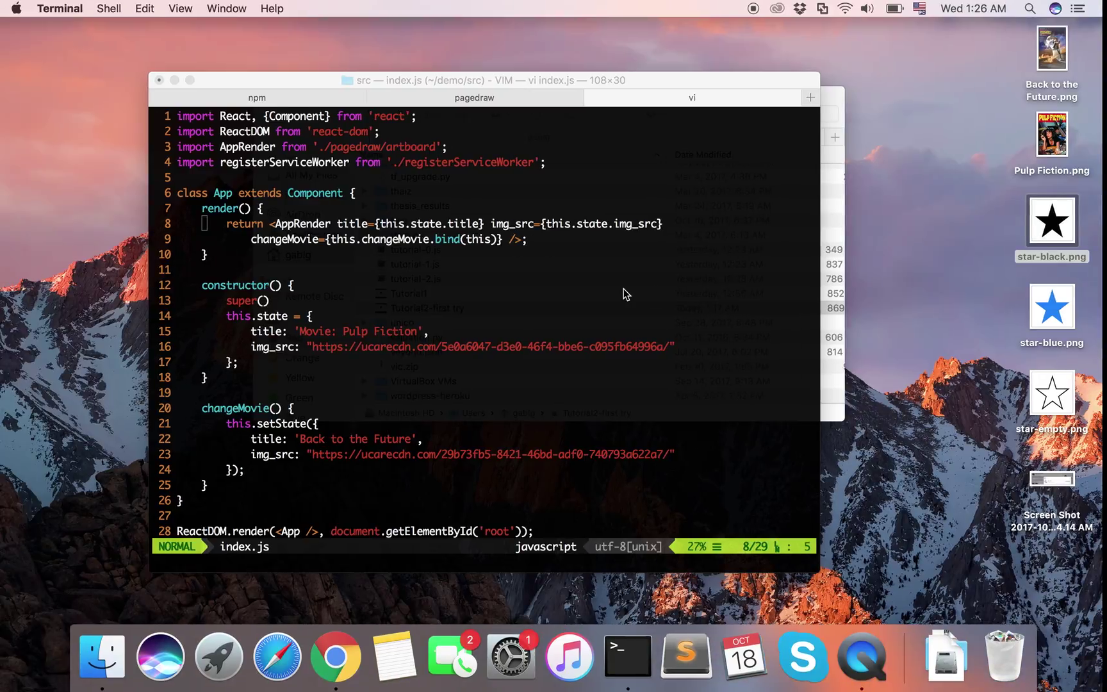
pyautogui.press('k')
pyautogui.press('k')
pyautogui.press('k')
pyautogui.press('k')
pyautogui.press('k')
pyautogui.press('k')
pyautogui.press('k')
pyautogui.press('j')
pyautogui.press('j')
pyautogui.press('j')
pyautogui.press('j')
pyautogui.press('j')
pyautogui.press('j')
pyautogui.press('j')
pyautogui.press('j')
pyautogui.press('j')
pyautogui.press('j')
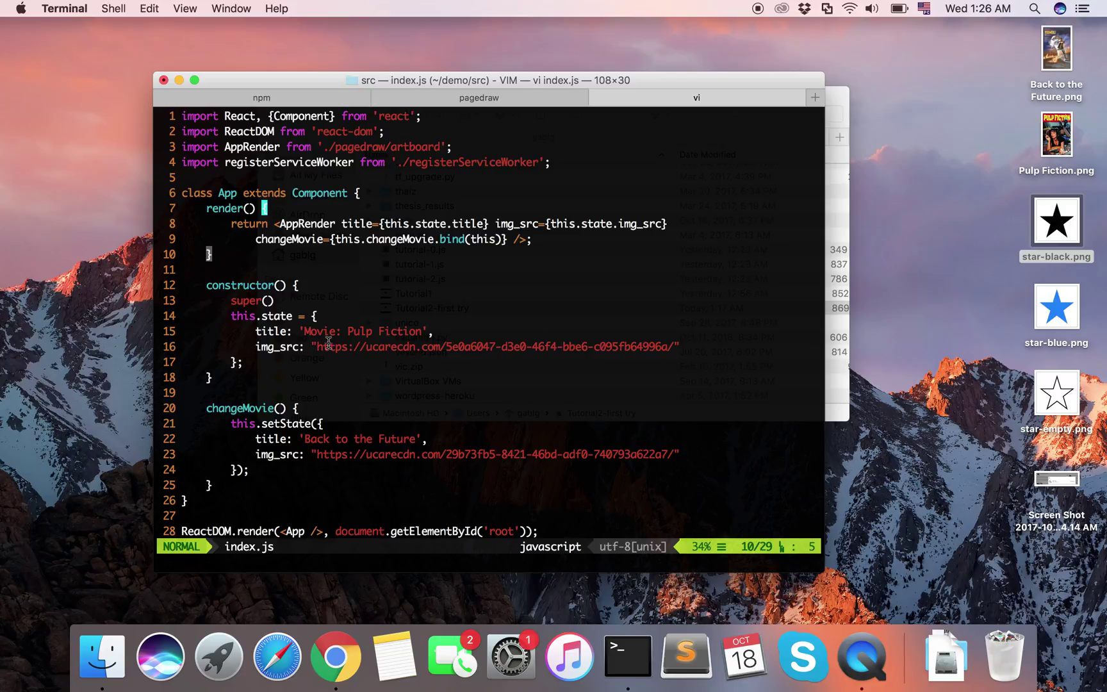
pyautogui.scroll(-1, 329, 343)
pyautogui.scroll(1, 306, 298)
pyautogui.press('k')
pyautogui.press('k')
pyautogui.press('k')
pyautogui.press('k')
pyautogui.press('k')
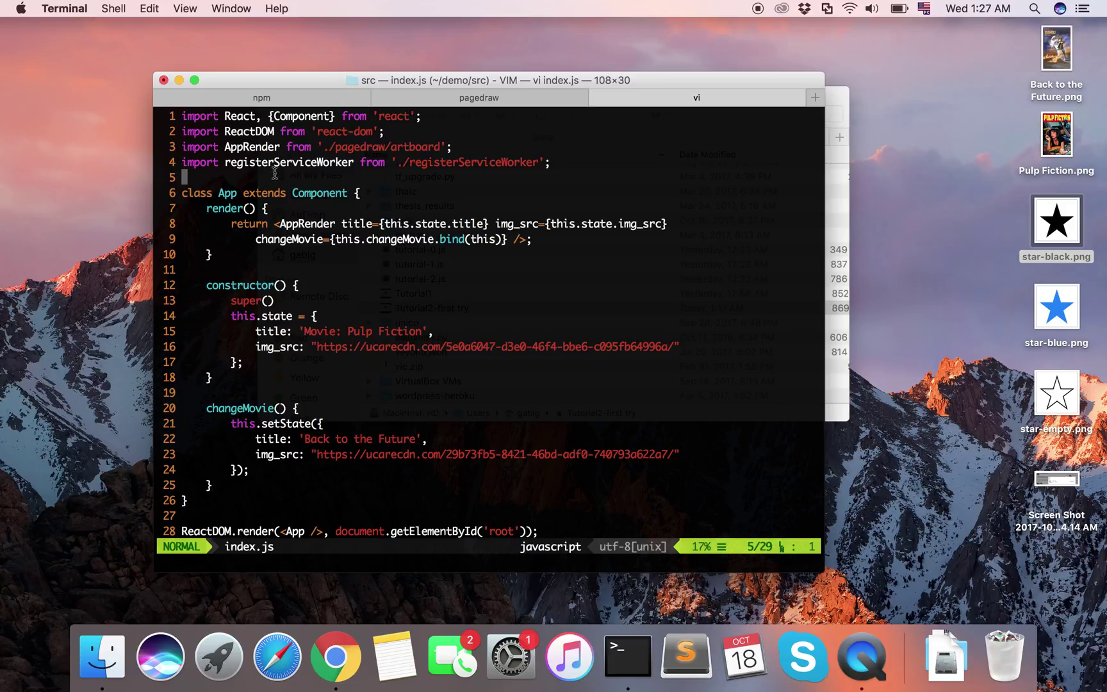
pyautogui.press('j')
pyautogui.press('j')
pyautogui.press('j')
pyautogui.press('j')
pyautogui.press('j')
pyautogui.press('j')
pyautogui.press('j')
pyautogui.press('j')
pyautogui.press('j')
pyautogui.press('j')
pyautogui.press('j')
# Examine the AppRender import, the render function, the constructor and the changeMovie function in index.js.
pyautogui.moveTo(207, 208); pyautogui.dragTo(240, 256)
pyautogui.press('Escape')
pyautogui.click(238, 148)
pyautogui.click(244, 149)
pyautogui.doubleClick(430, 148)
pyautogui.click(238, 206)
pyautogui.moveTo(232, 224); pyautogui.dragTo(246, 225)
pyautogui.click(291, 224)
pyautogui.doubleClick(221, 286)
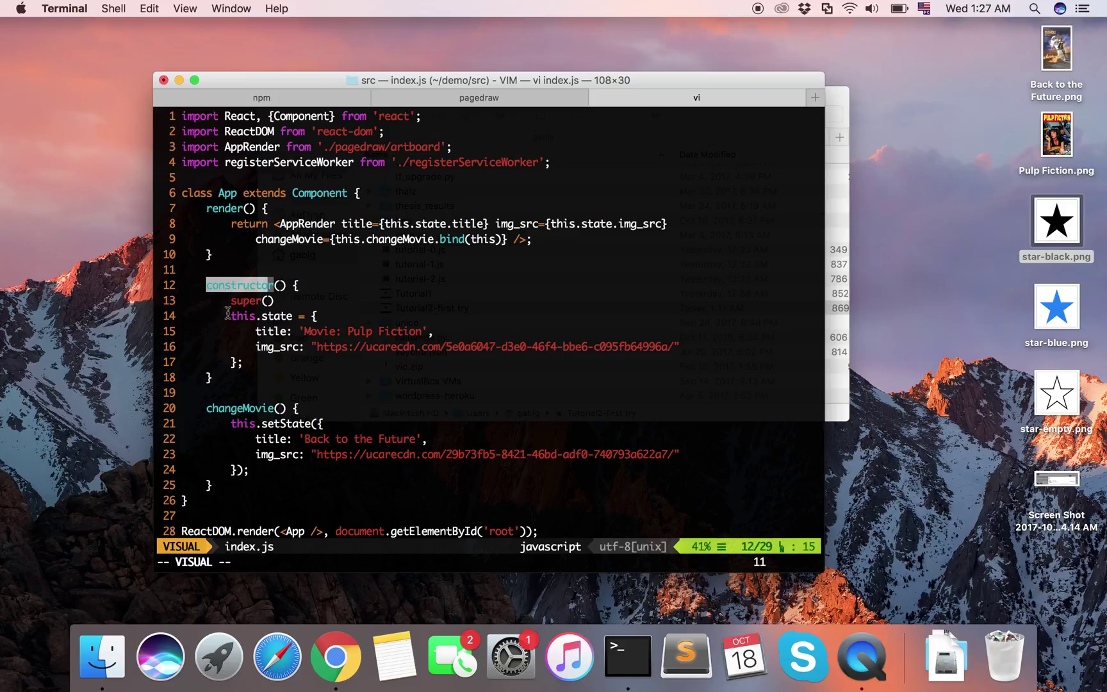
pyautogui.moveTo(233, 397); pyautogui.dragTo(234, 409)
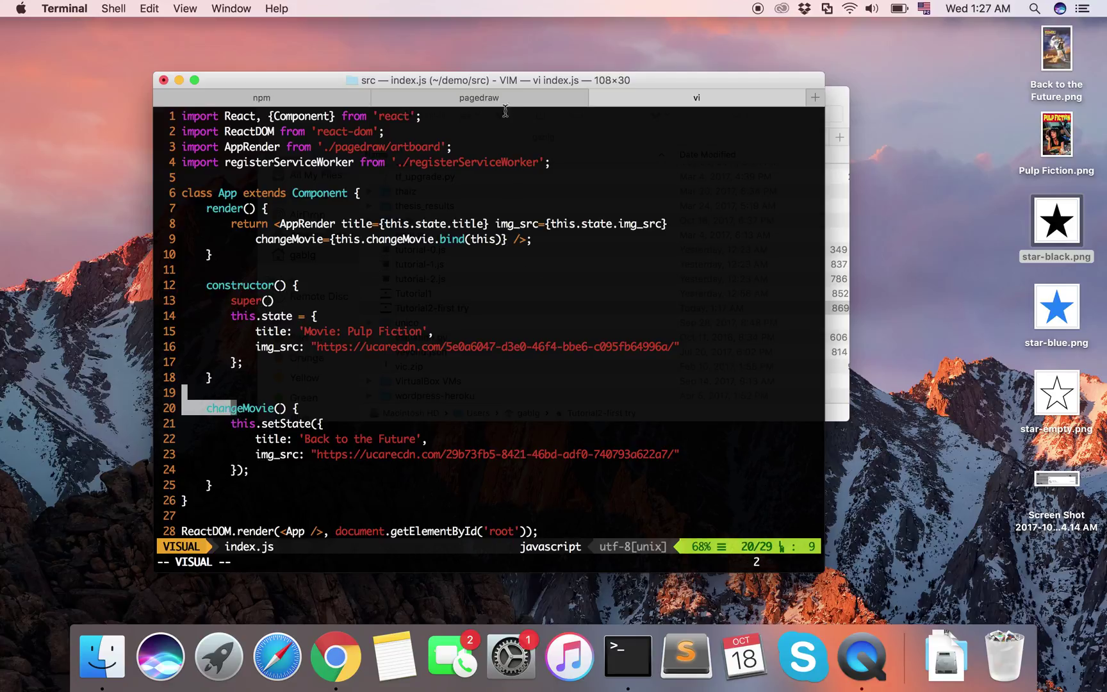
# Check the pagedraw sync and npm output in Terminal, and view the running app at localhost:3000 in Chrome.
pyautogui.click(464, 99)
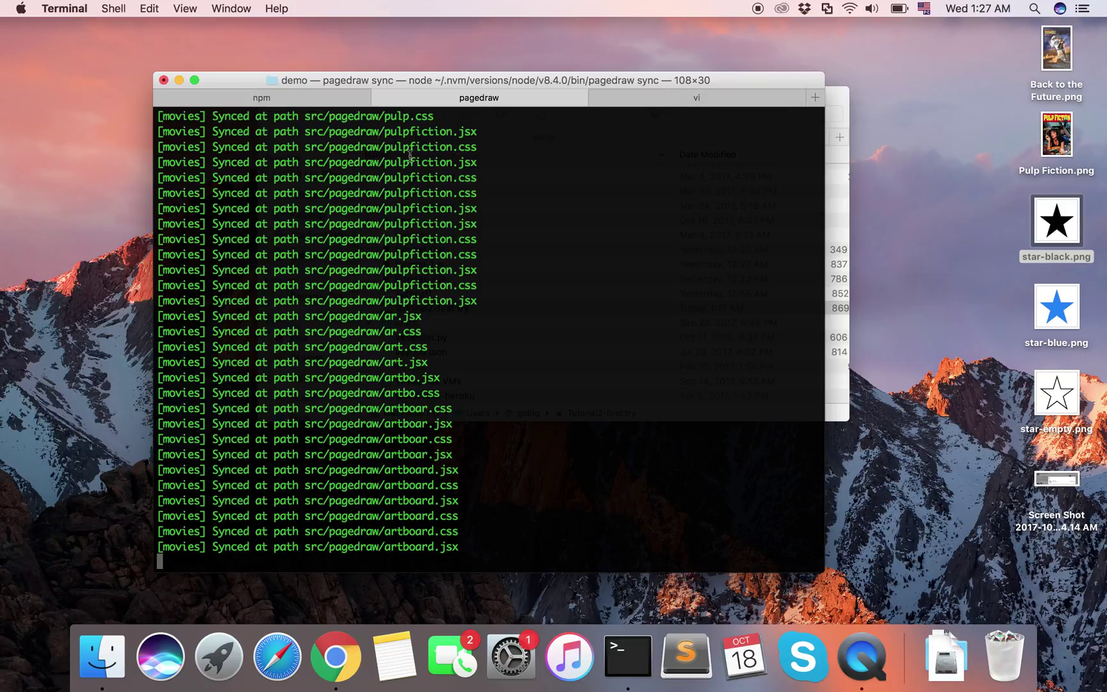
pyautogui.click(263, 97)
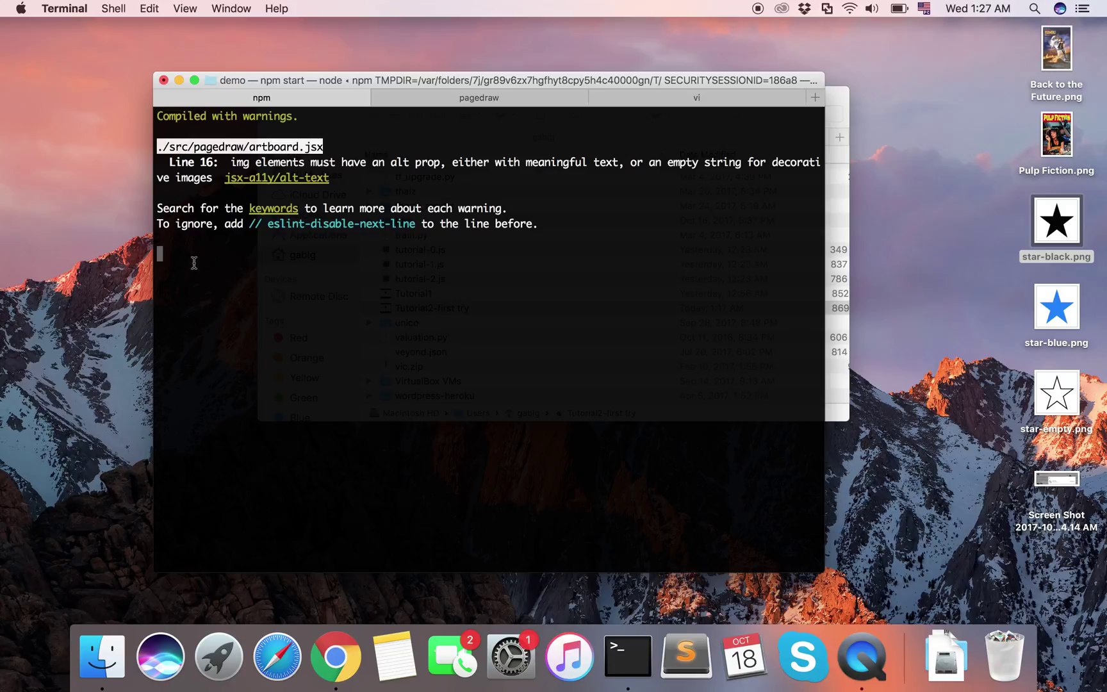
pyautogui.hotkey('ctrl', 'Right')
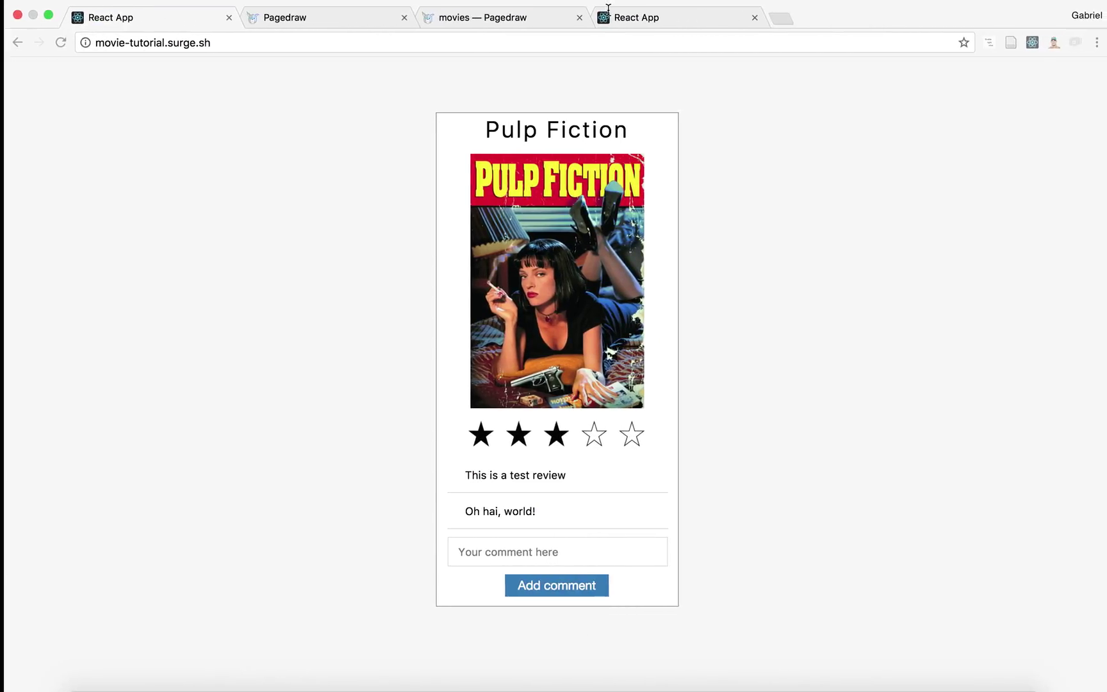
pyautogui.click(615, 20)
pyautogui.press('Return')
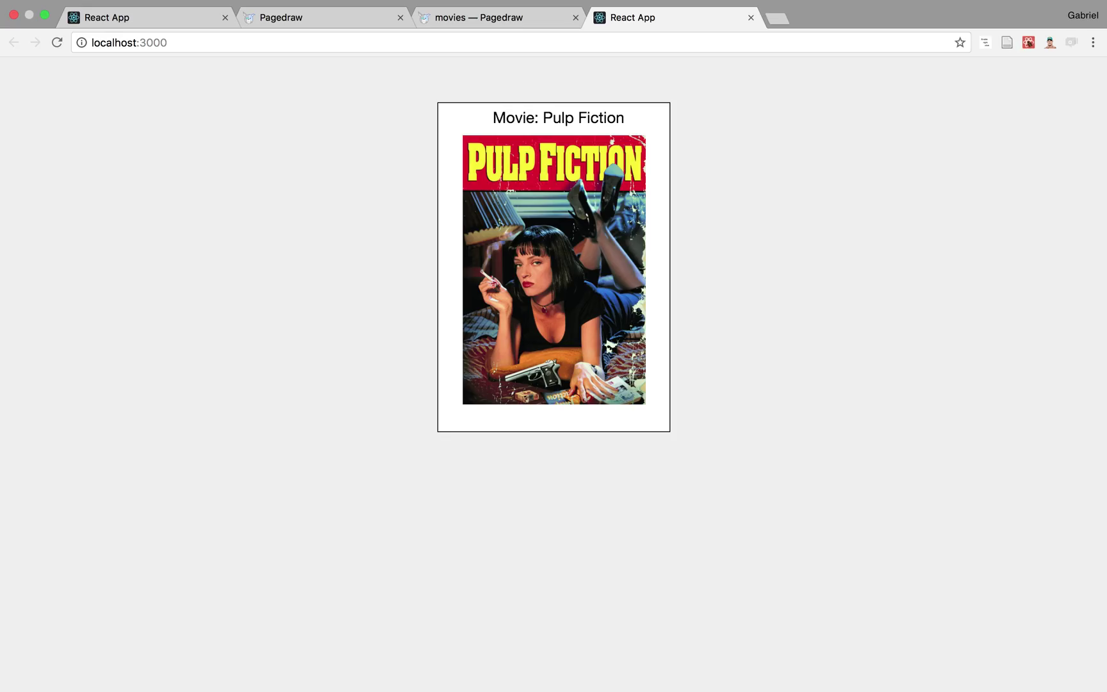
# In Pagedraw's movies document, draw an instance of the Artboard component, about 505 by 580, beside the original artboard.
pyautogui.click(514, 26)
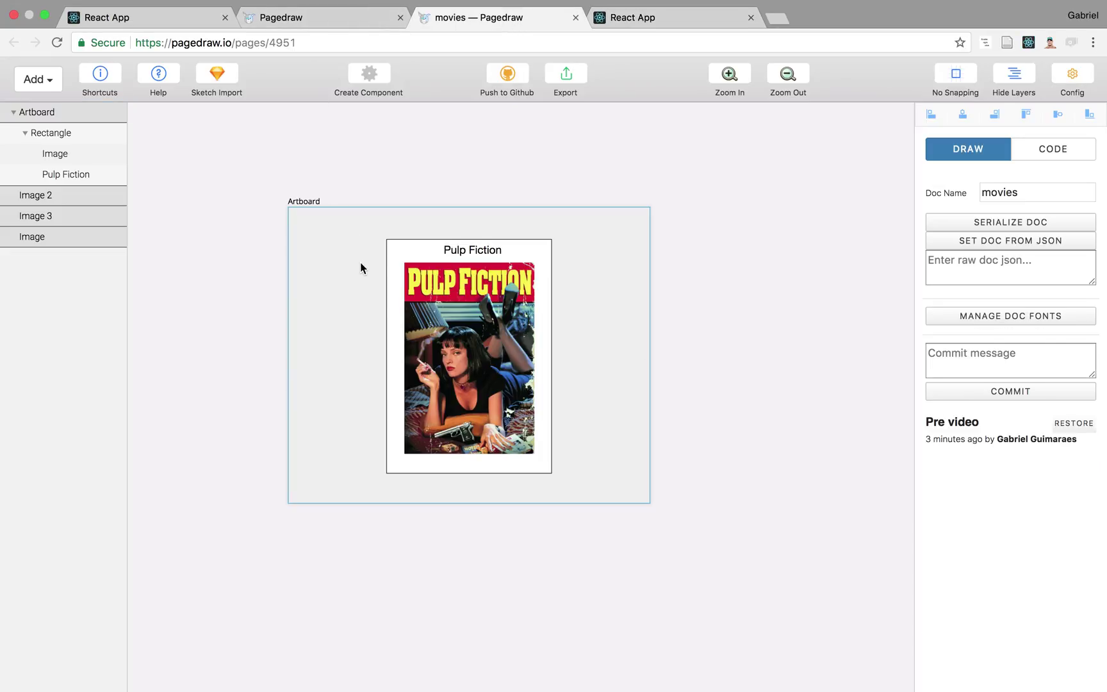
pyautogui.scroll(5, 346, 303)
pyautogui.hscroll(2, 346, 303)
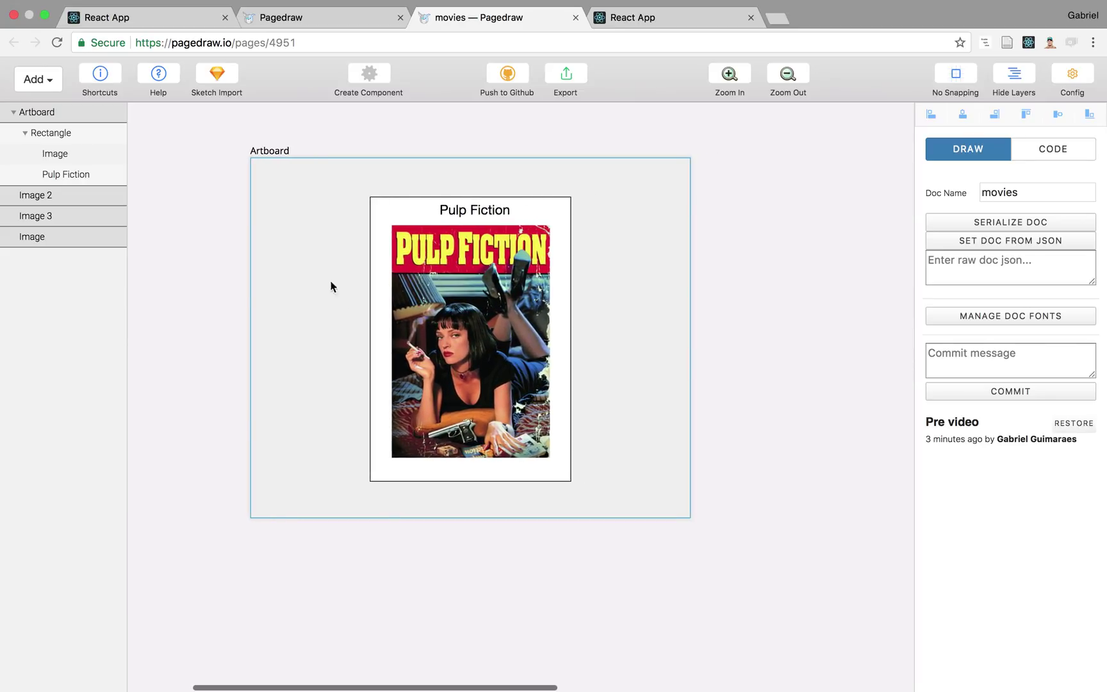
pyautogui.click(659, 463)
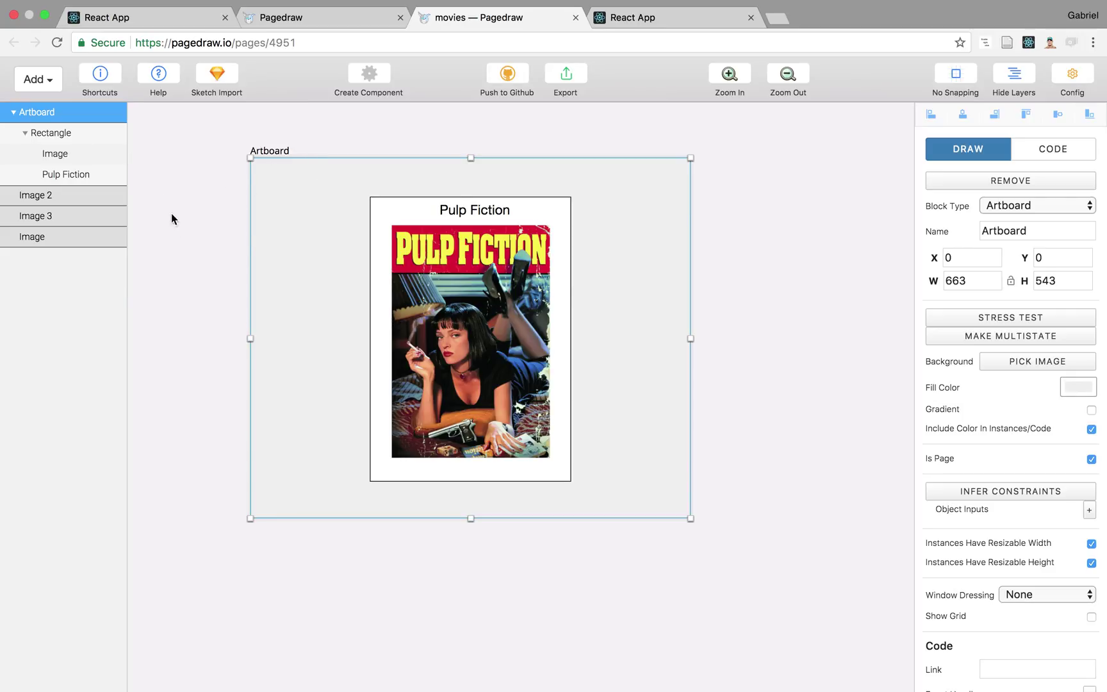
pyautogui.click(26, 80)
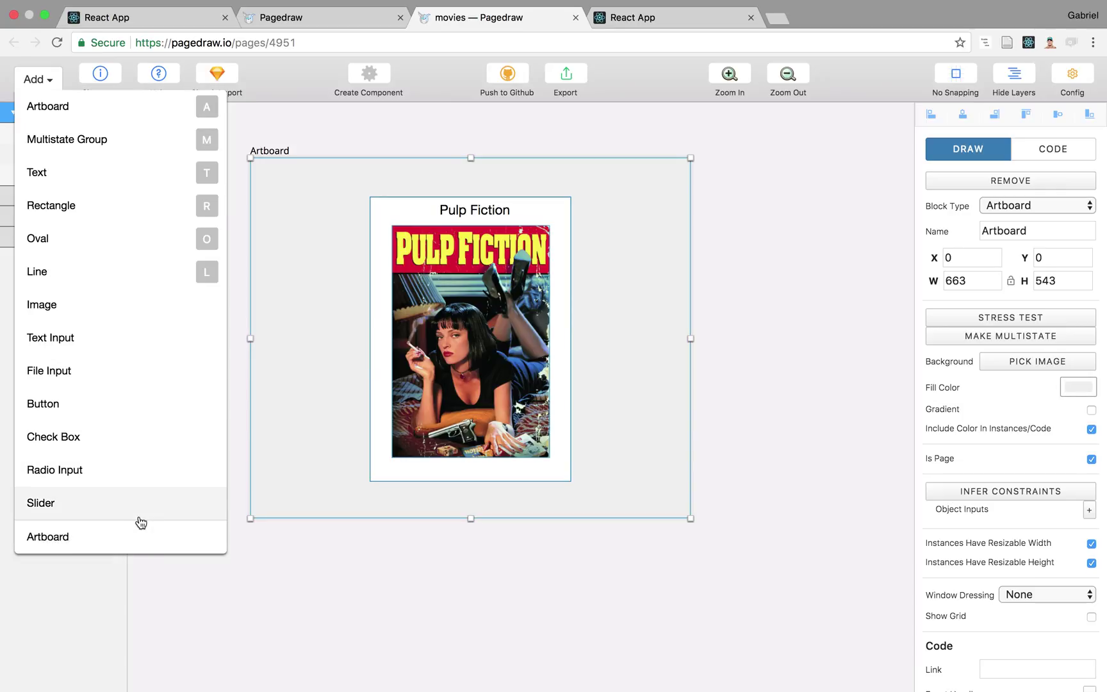
pyautogui.click(55, 544)
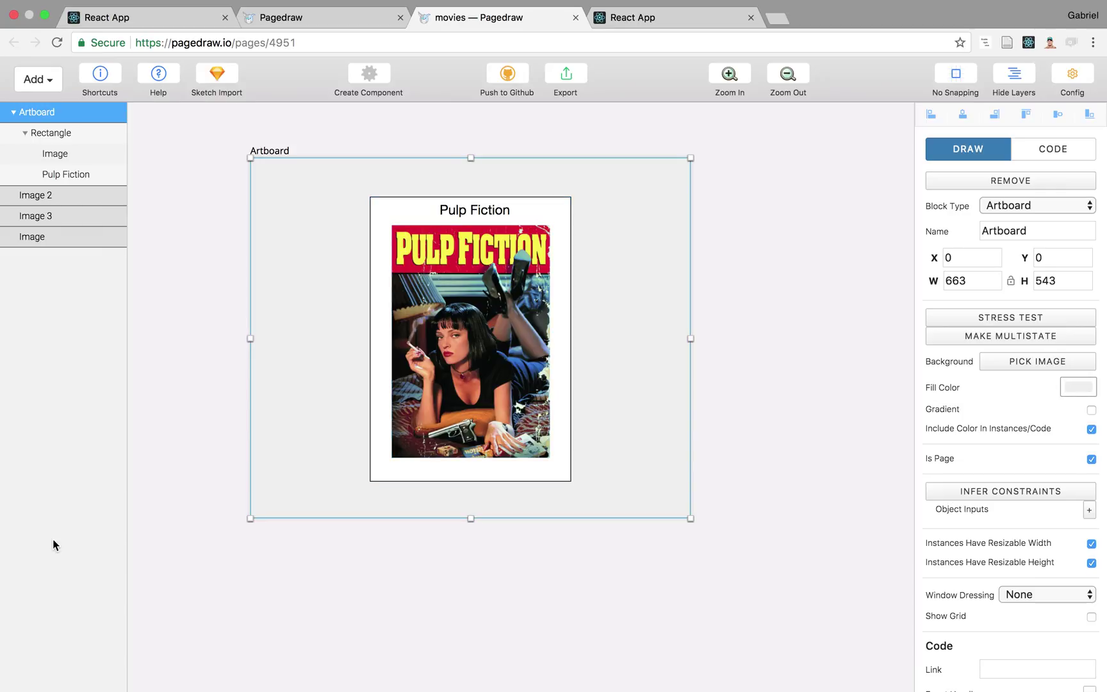
pyautogui.hscroll(5, 567, 166)
pyautogui.moveTo(562, 158)
pyautogui.mouseDown()
pyautogui.moveTo(677, 303)
pyautogui.moveTo(733, 408)
pyautogui.moveTo(832, 503)
pyautogui.moveTo(897, 544)
pyautogui.mouseUp()
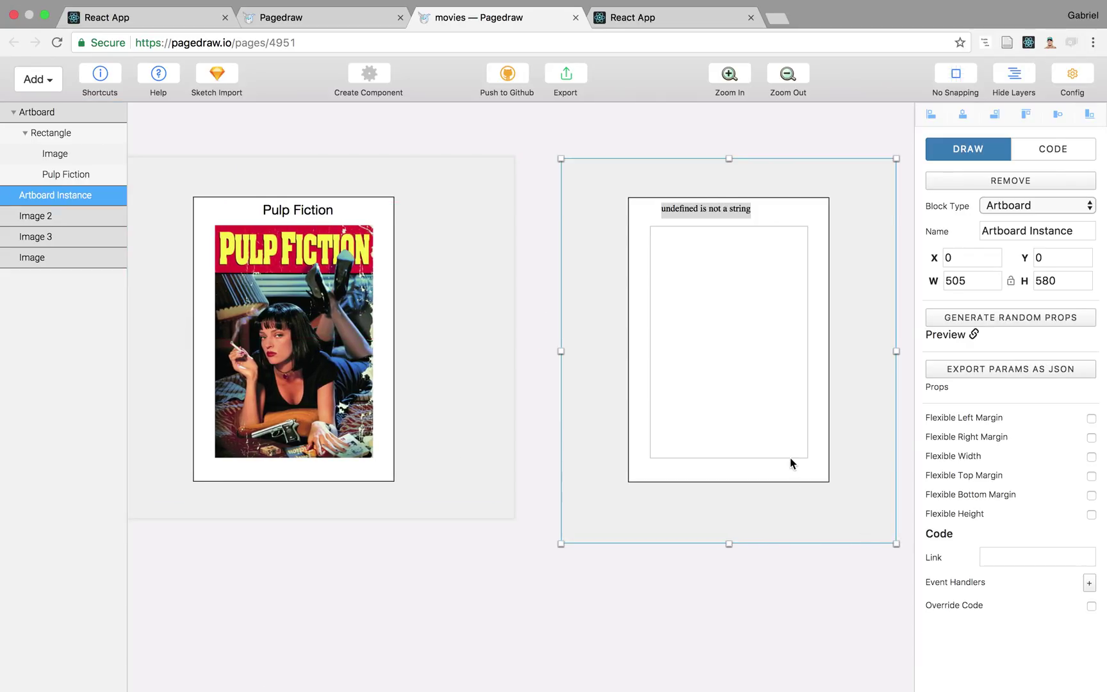
# Compare the new artboard instance and its properties with the original Pulp Fiction artboard.
pyautogui.scroll(-2, 793, 491)
pyautogui.scroll(3, 717, 462)
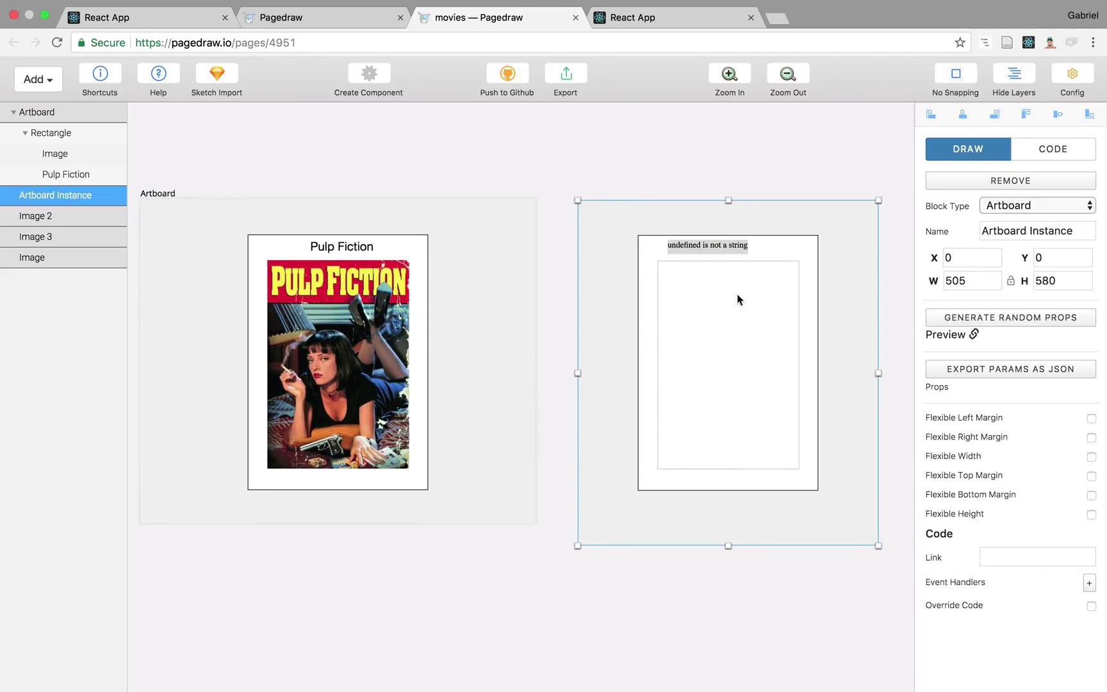
pyautogui.hscroll(-2, 378, 391)
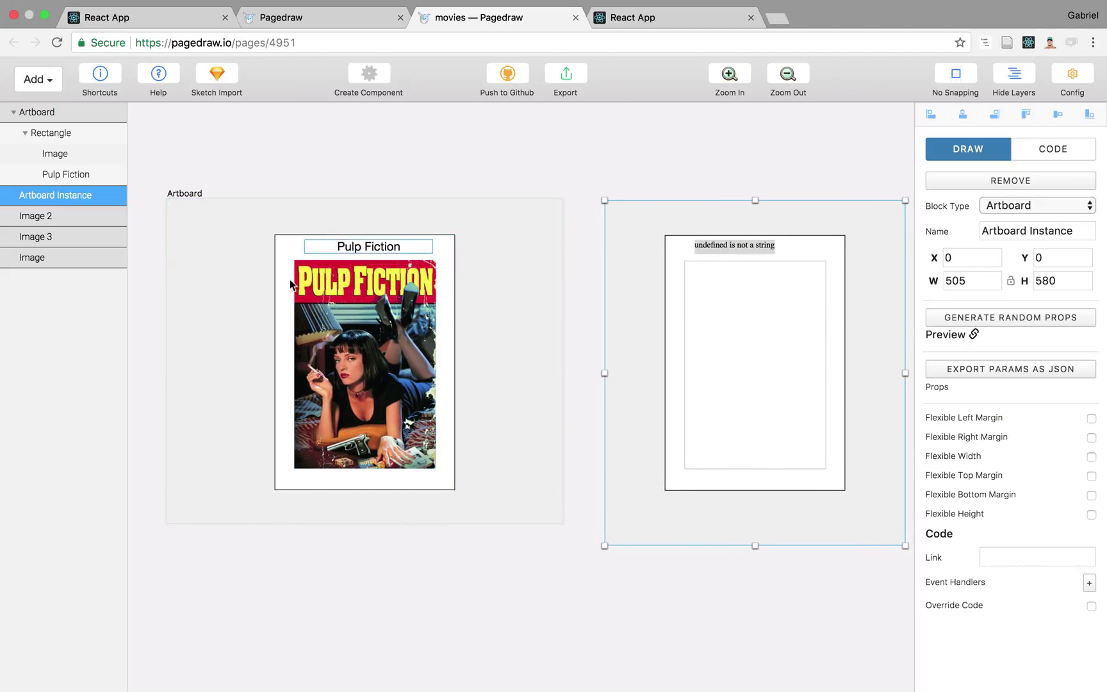
pyautogui.click(243, 304)
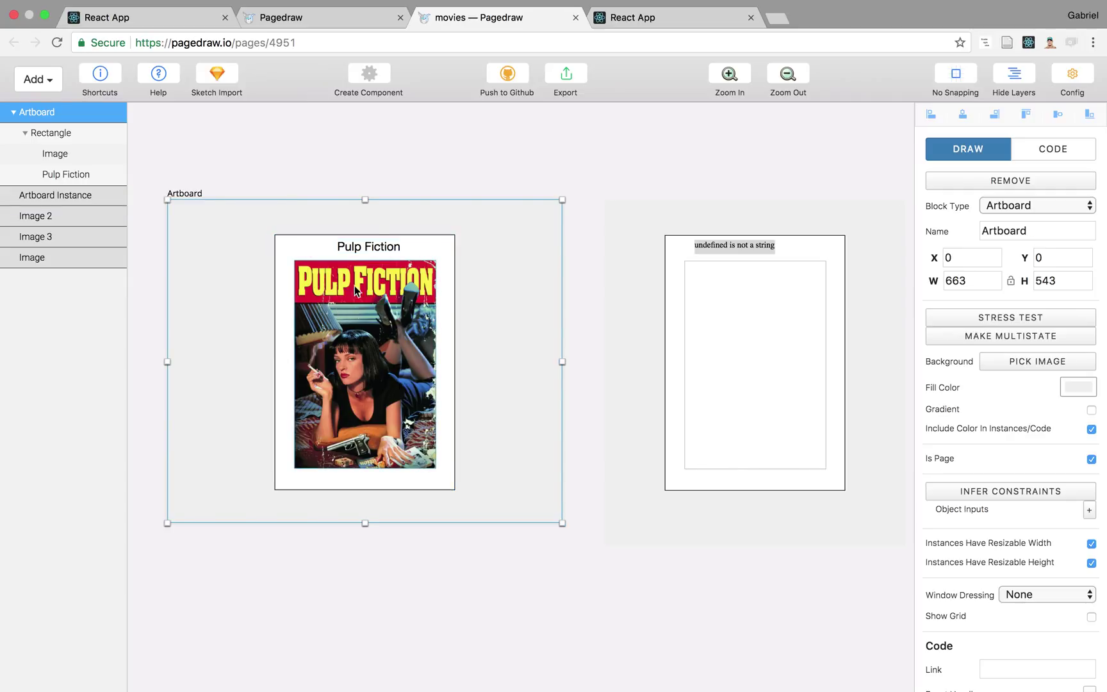
pyautogui.hscroll(2, 684, 390)
pyautogui.click(682, 252)
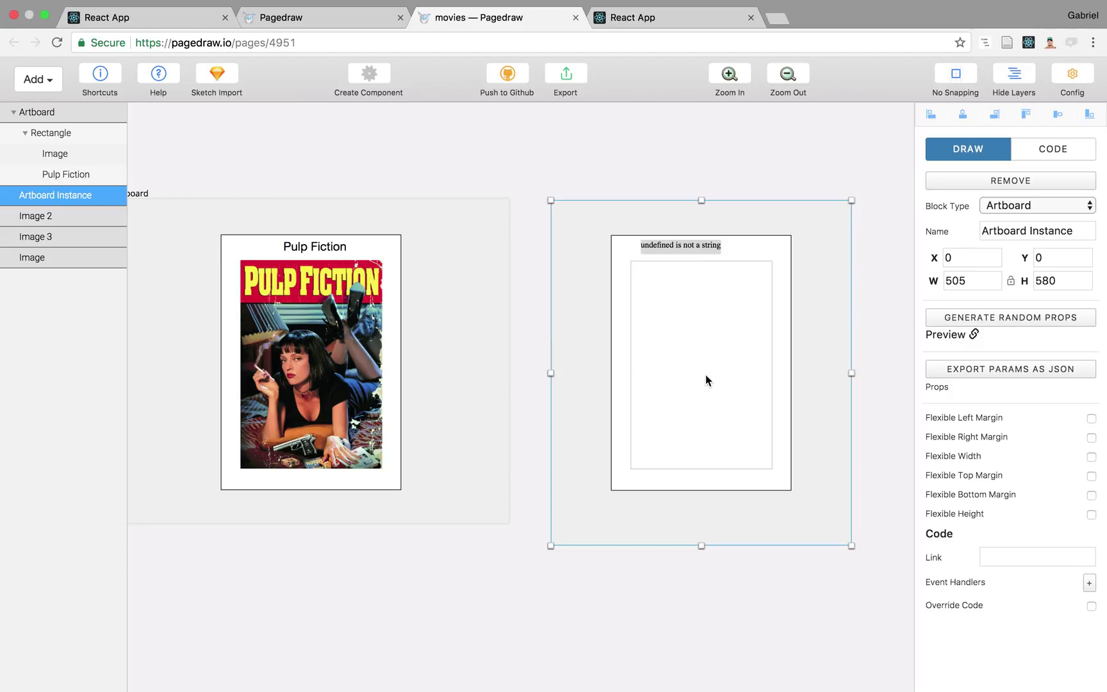
pyautogui.hscroll(-1, 844, 575)
pyautogui.hscroll(-3, 844, 575)
pyautogui.click(509, 232)
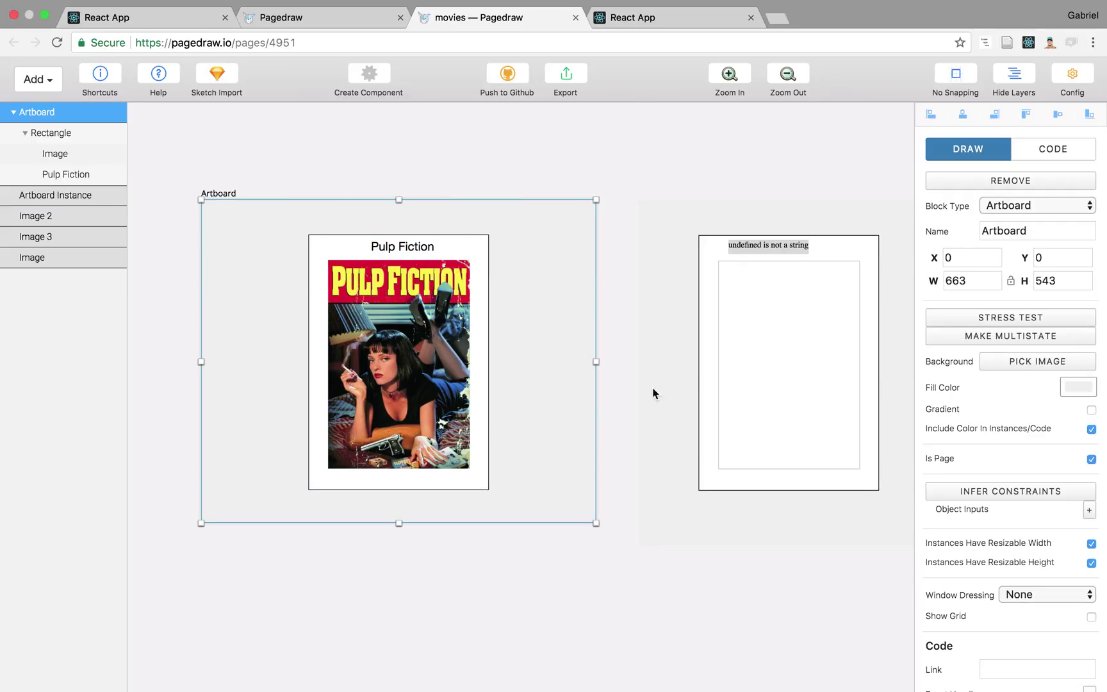
pyautogui.hscroll(2, 681, 344)
pyautogui.click(641, 330)
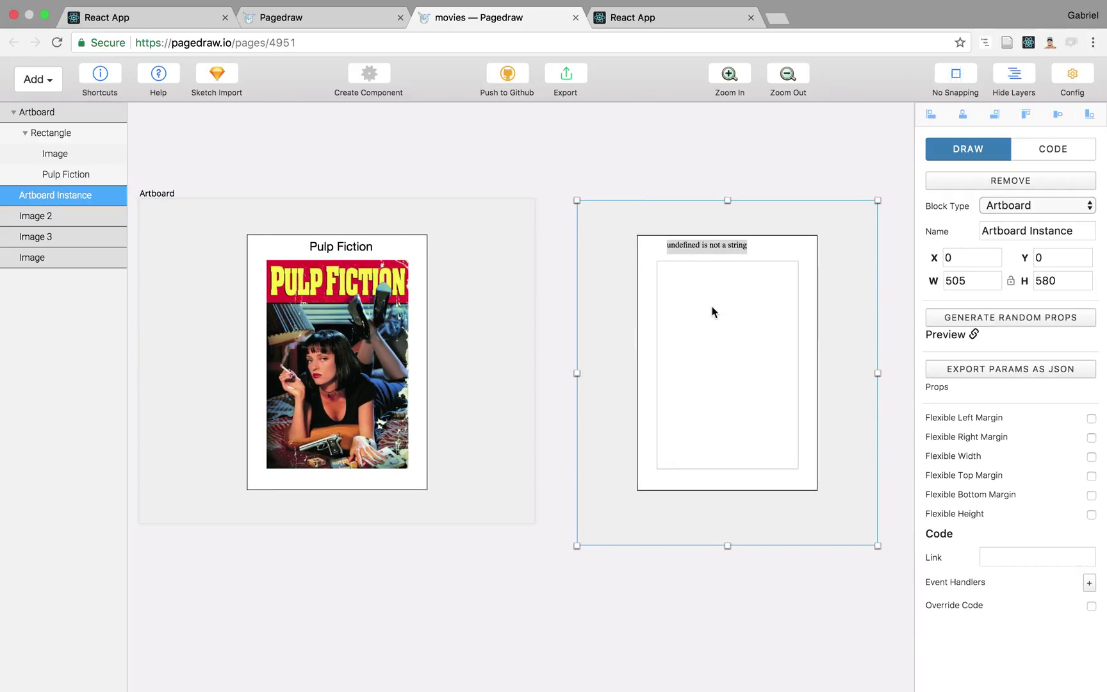
pyautogui.hscroll(-1, 483, 331)
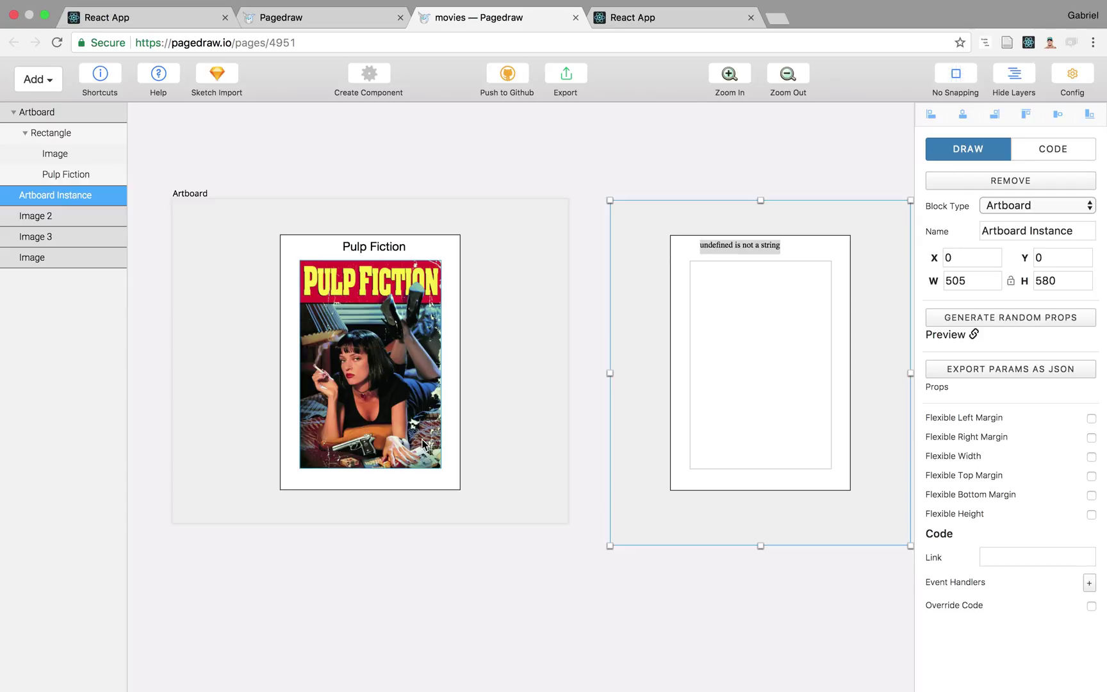
# Show the original artboard's code settings and examine the props bound to its image and title text.
pyautogui.click(487, 304)
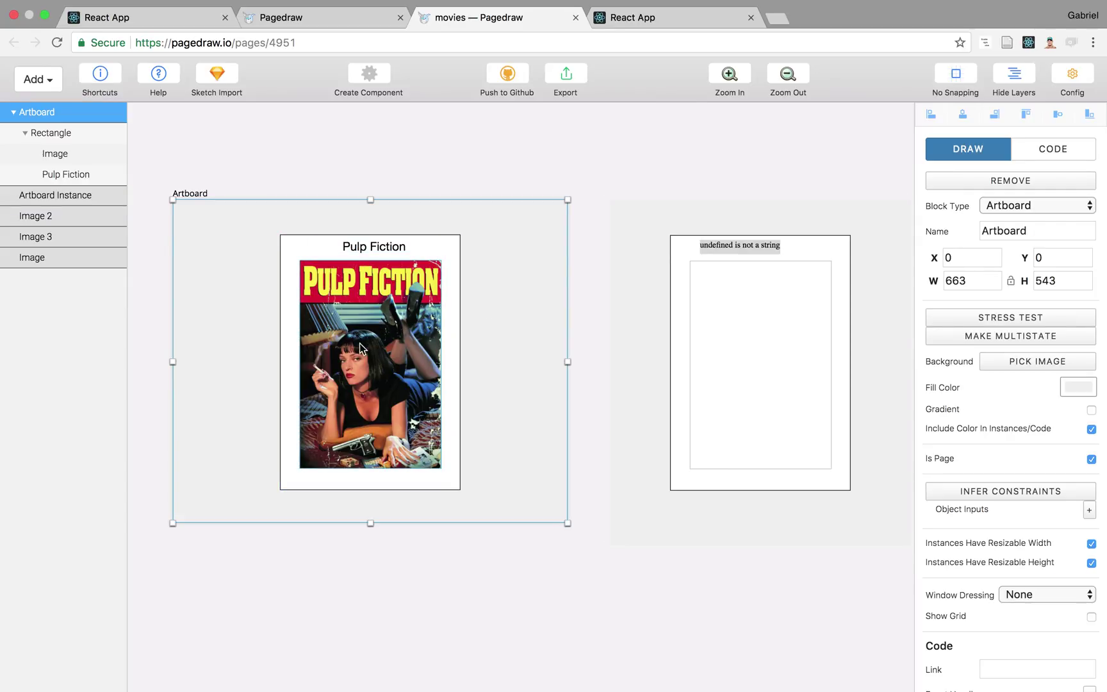
pyautogui.click(1055, 151)
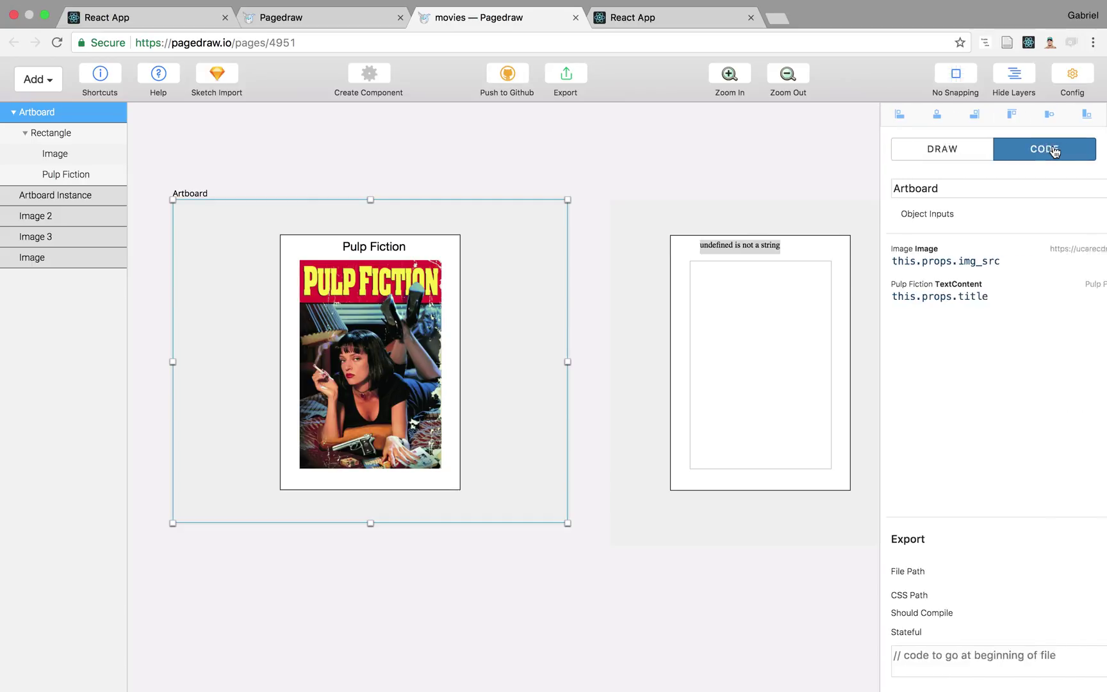
pyautogui.click(902, 265)
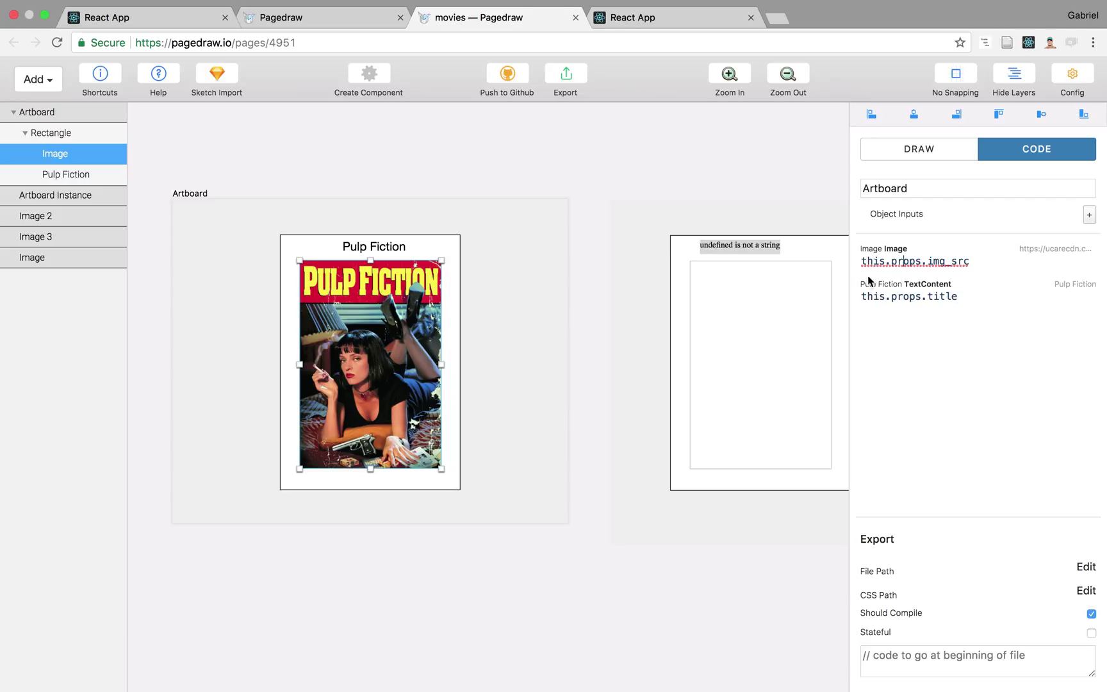
pyautogui.moveTo(860, 263); pyautogui.dragTo(969, 263)
pyautogui.click(985, 262)
pyautogui.doubleClick(964, 261)
pyautogui.click(934, 300)
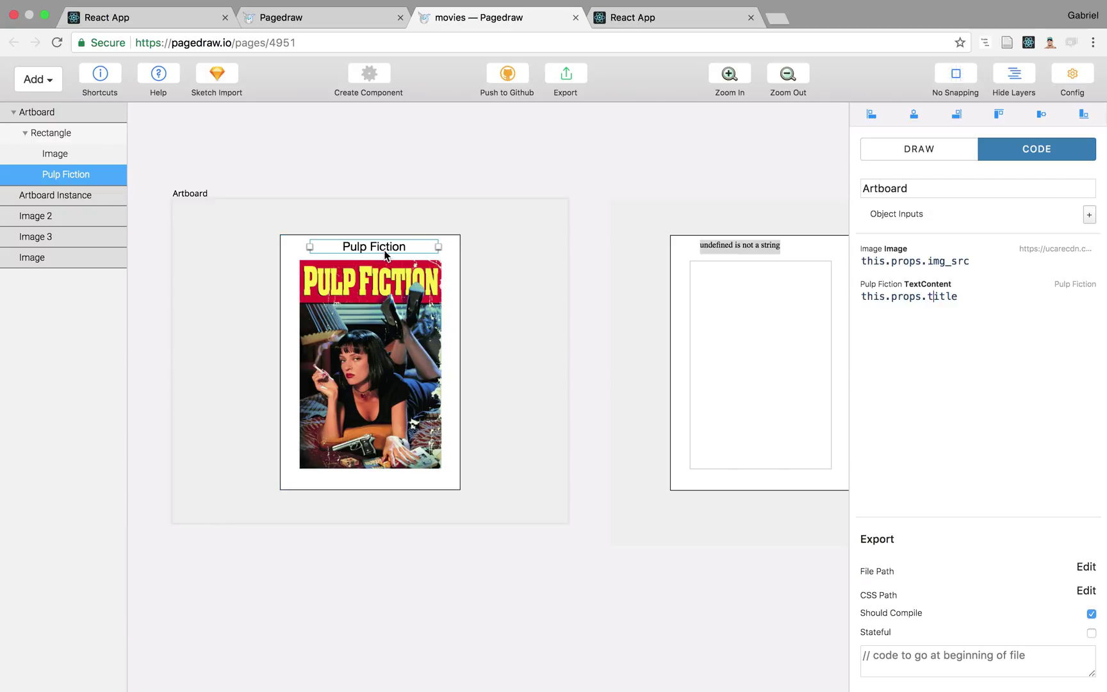
# Compare the code settings of the artboard instance with those of the original artboard.
pyautogui.hscroll(2, 388, 256)
pyautogui.hscroll(3, 388, 255)
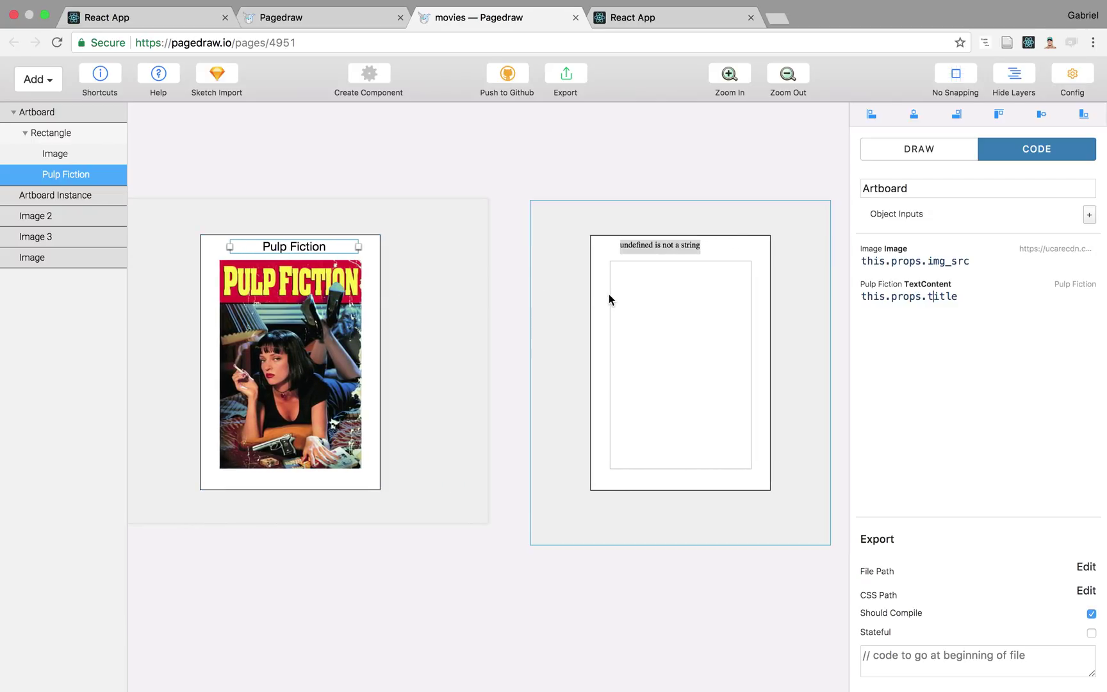
pyautogui.click(682, 347)
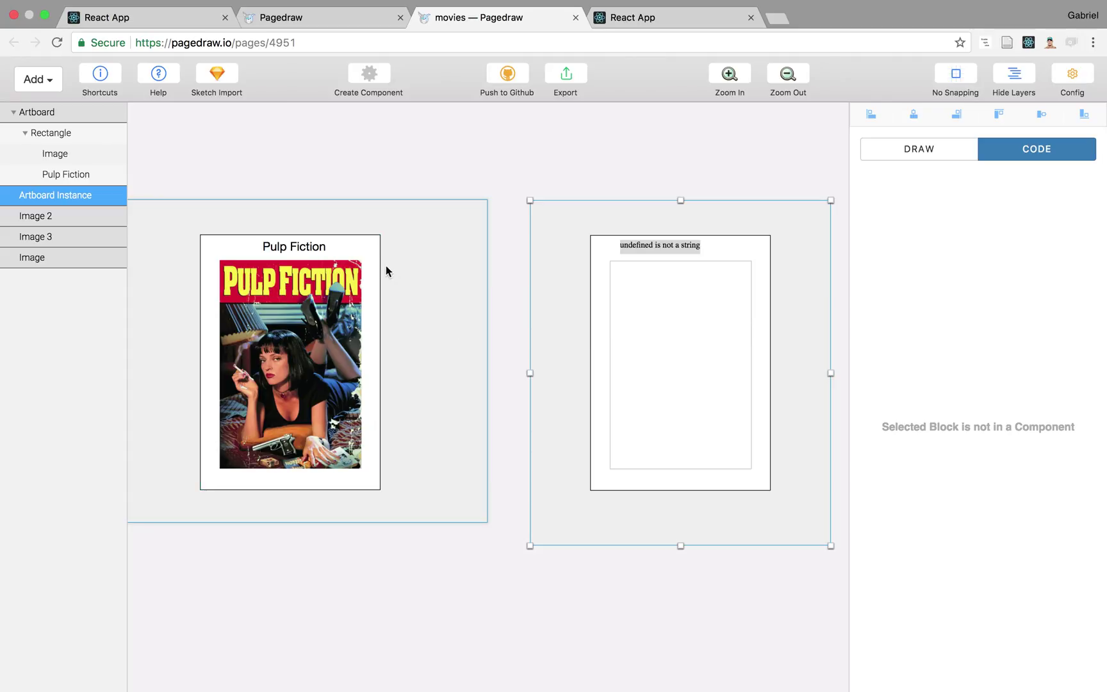
pyautogui.click(416, 306)
pyautogui.hscroll(-2, 269, 241)
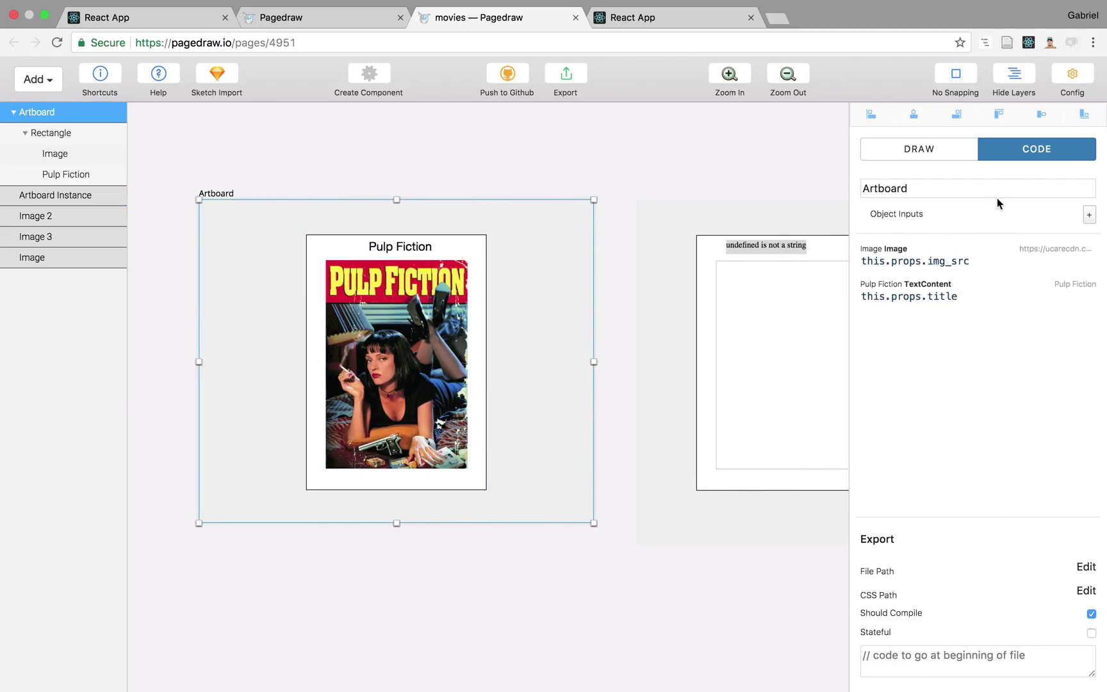
pyautogui.hscroll(1, 754, 338)
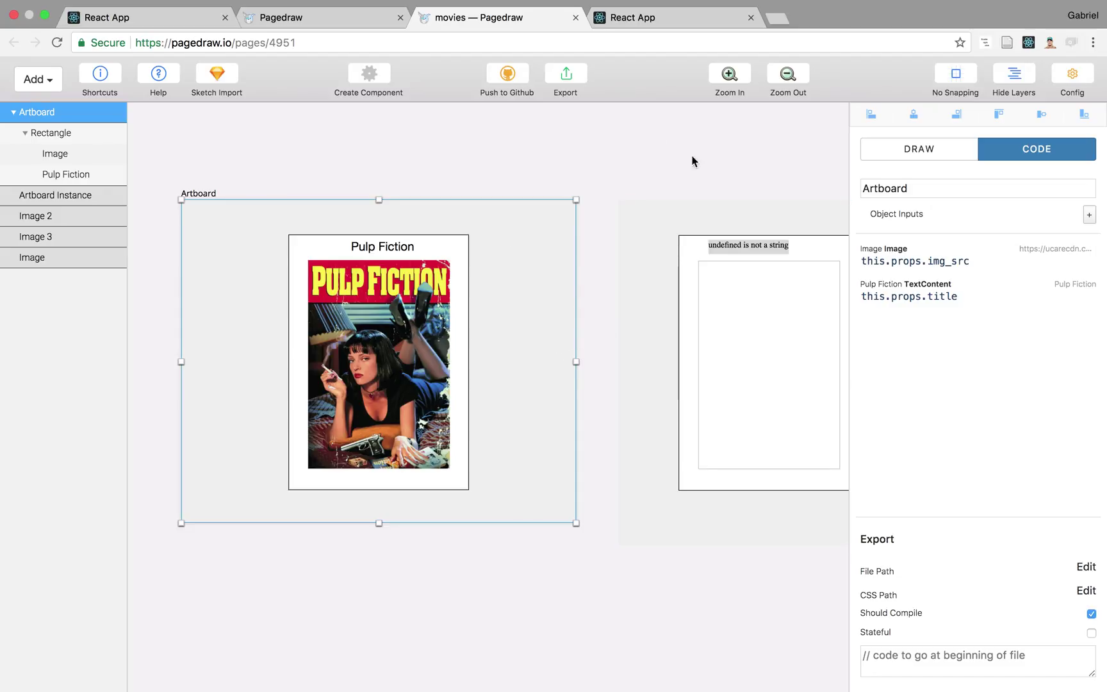
# Check index.js in Terminal again, and return to Pagedraw to view the original artboard's code bindings.
pyautogui.press('super+Tab')
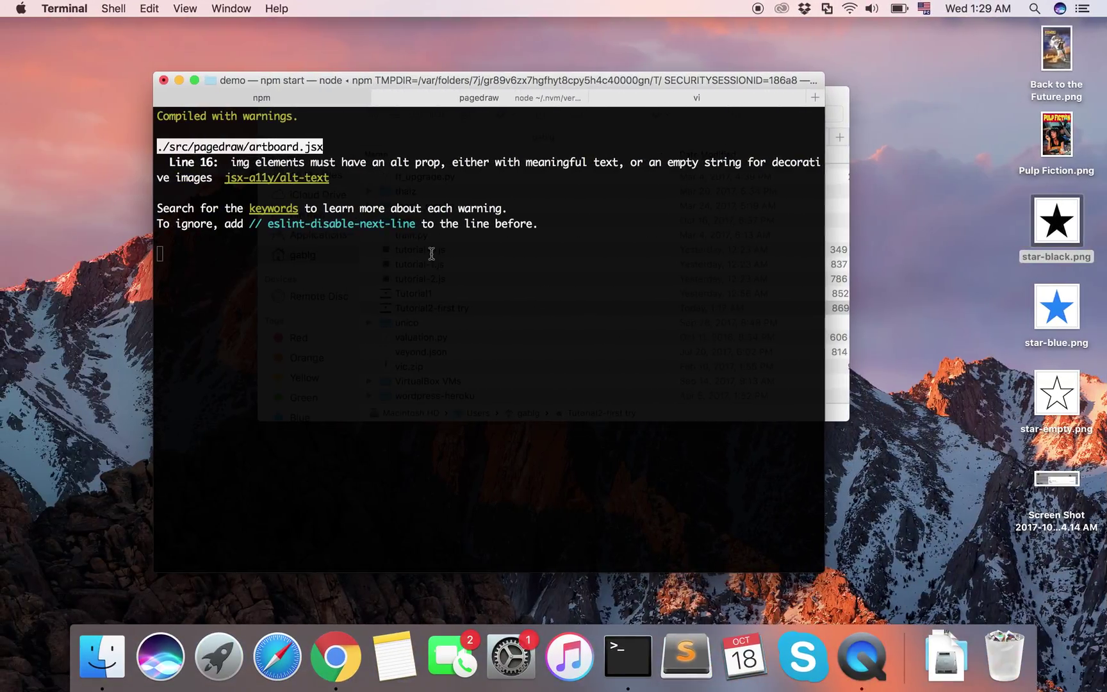
pyautogui.click(712, 102)
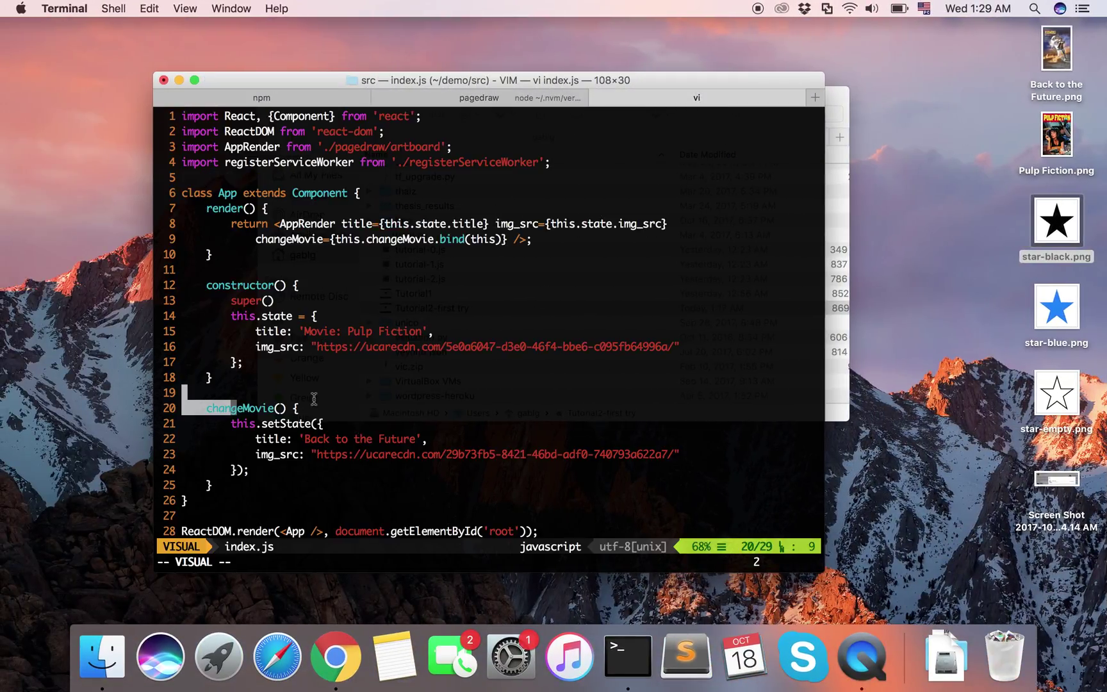
pyautogui.press('super+Tab')
pyautogui.click(692, 299)
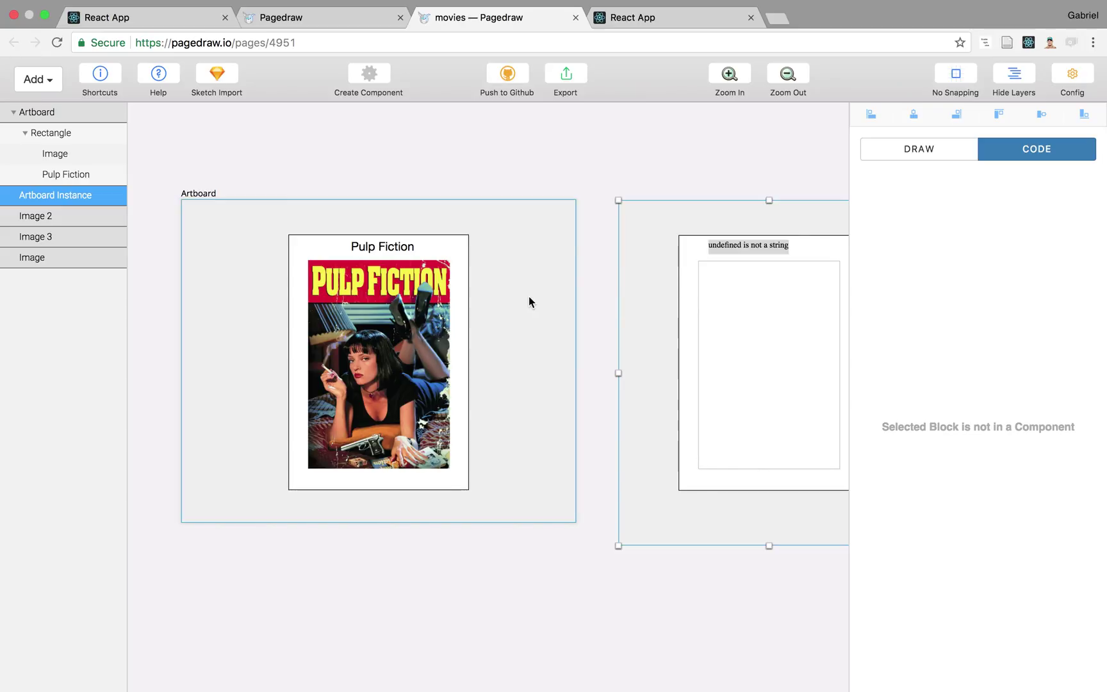
pyautogui.click(500, 307)
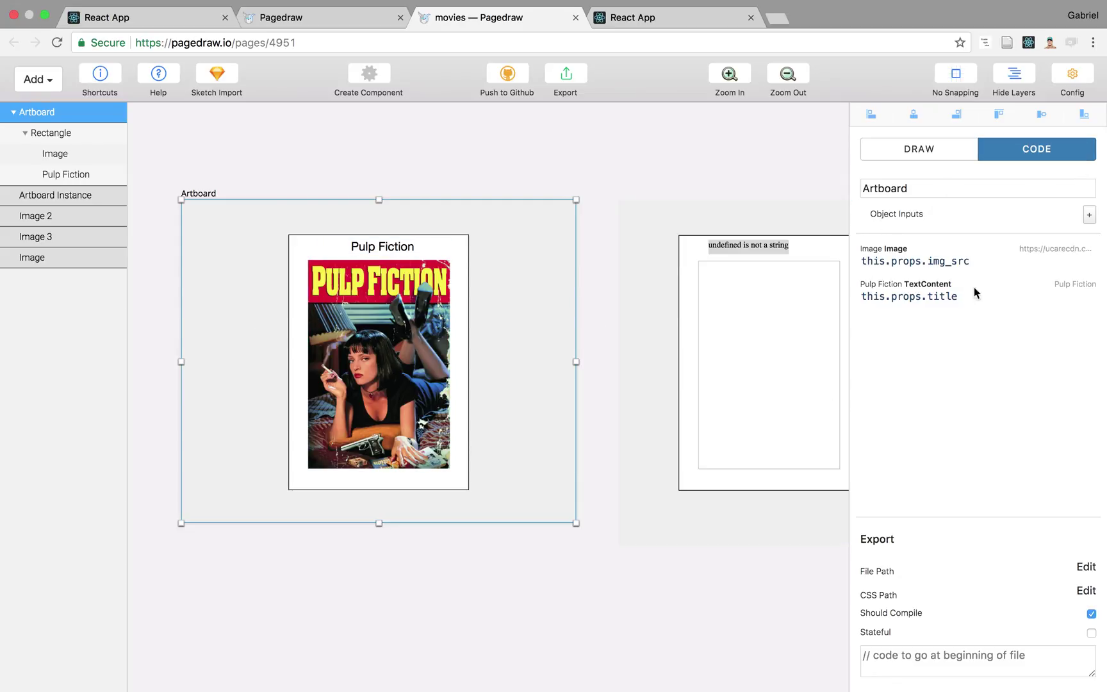
# Add two object inputs to the original artboard: title as a String and img_src as an Image.
pyautogui.click(1089, 216)
pyautogui.click(927, 241)
pyautogui.write('title')
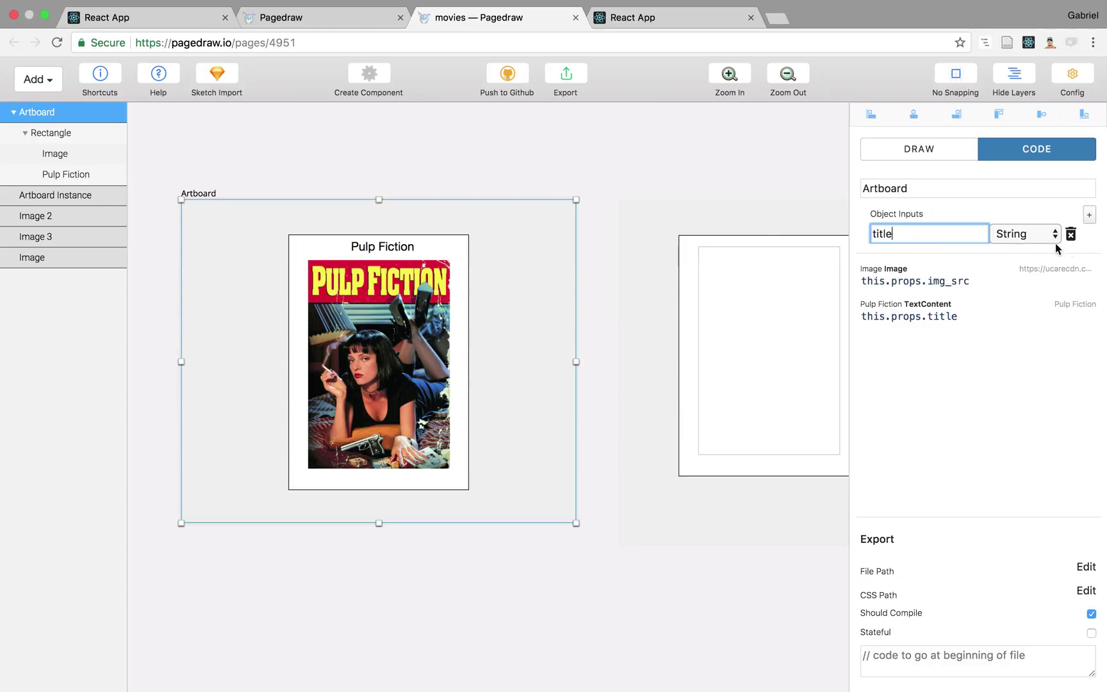
pyautogui.click(927, 260)
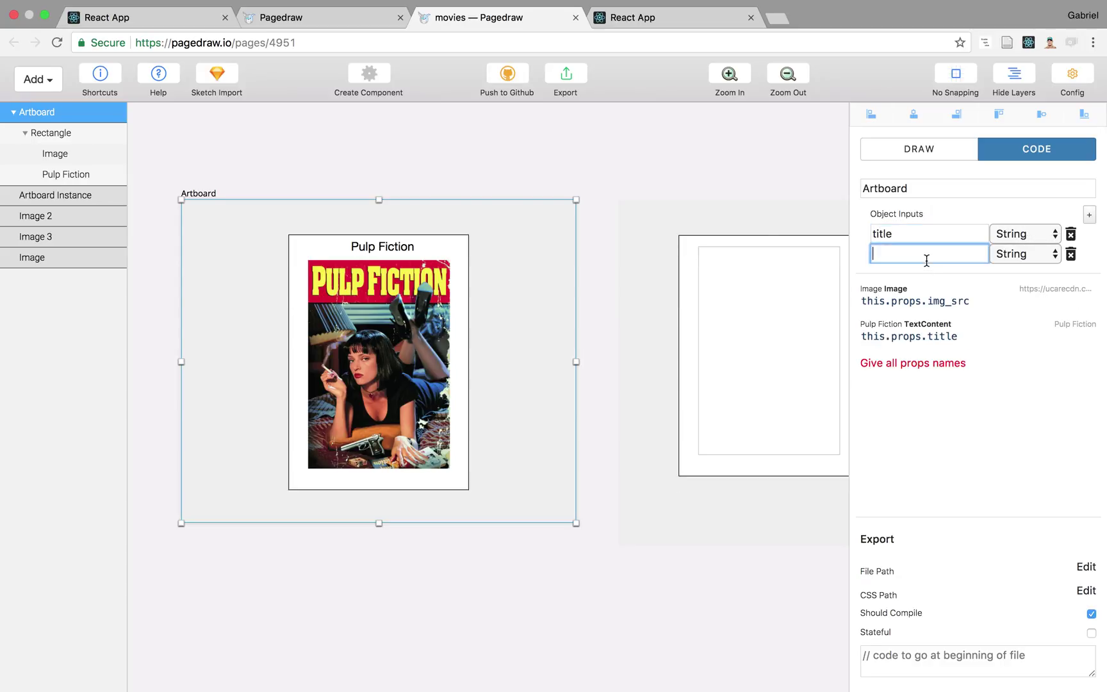
pyautogui.write('img_src')
pyautogui.click(1021, 259)
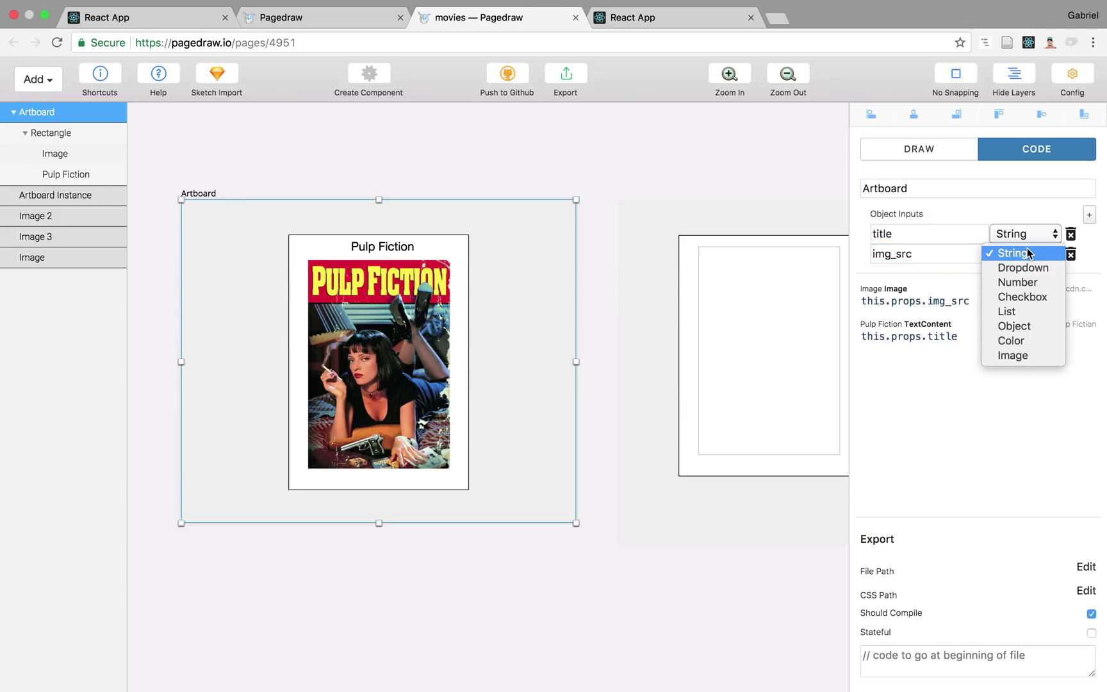
pyautogui.click(1018, 357)
# Show the artboard instance's draw settings and set its Title prop to Hello World.
pyautogui.hscroll(3, 421, 230)
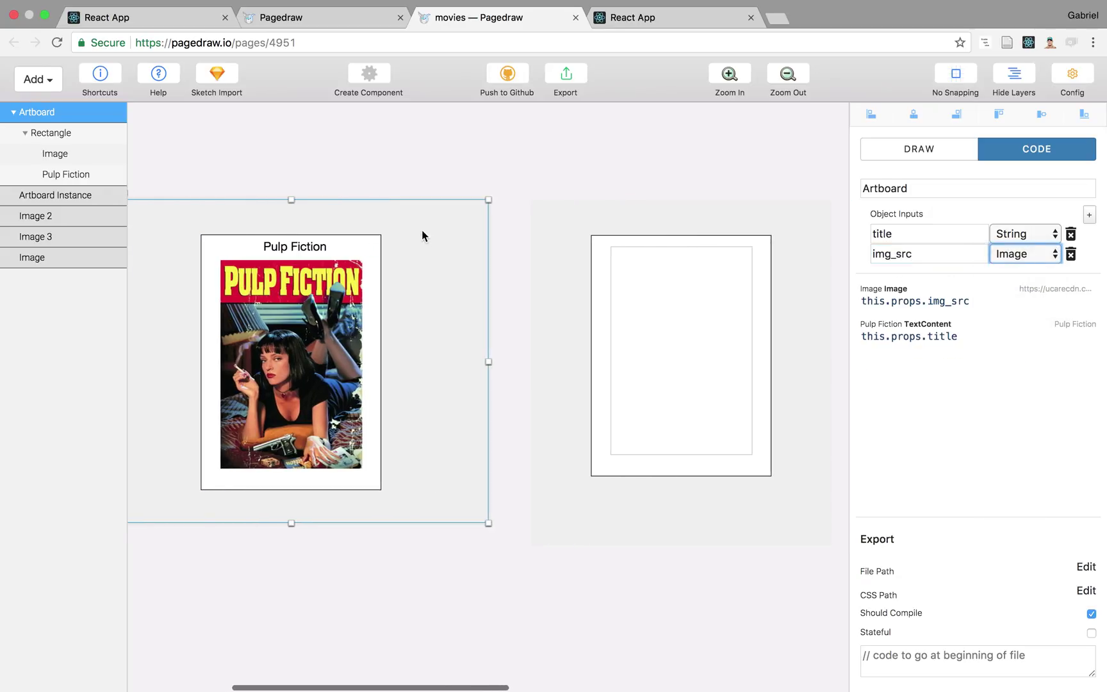
pyautogui.click(637, 273)
pyautogui.click(919, 156)
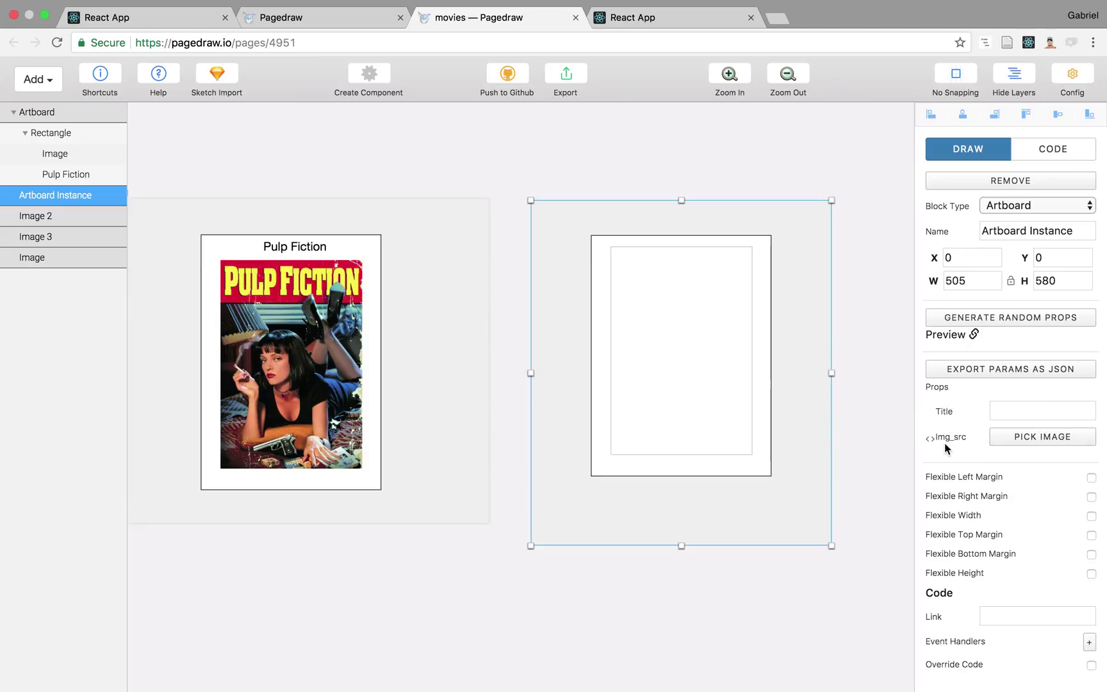
pyautogui.click(999, 412)
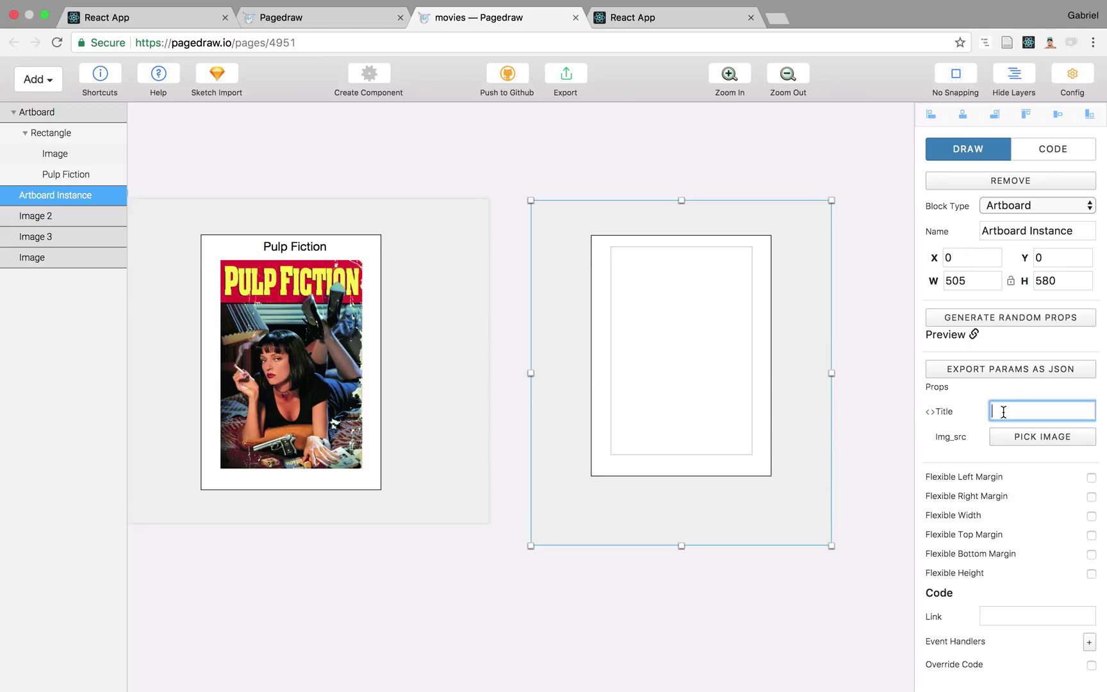
pyautogui.write('Hello World')
# Upload Back to the Future.png from the Desktop as the instance's img_src image.
pyautogui.click(1028, 438)
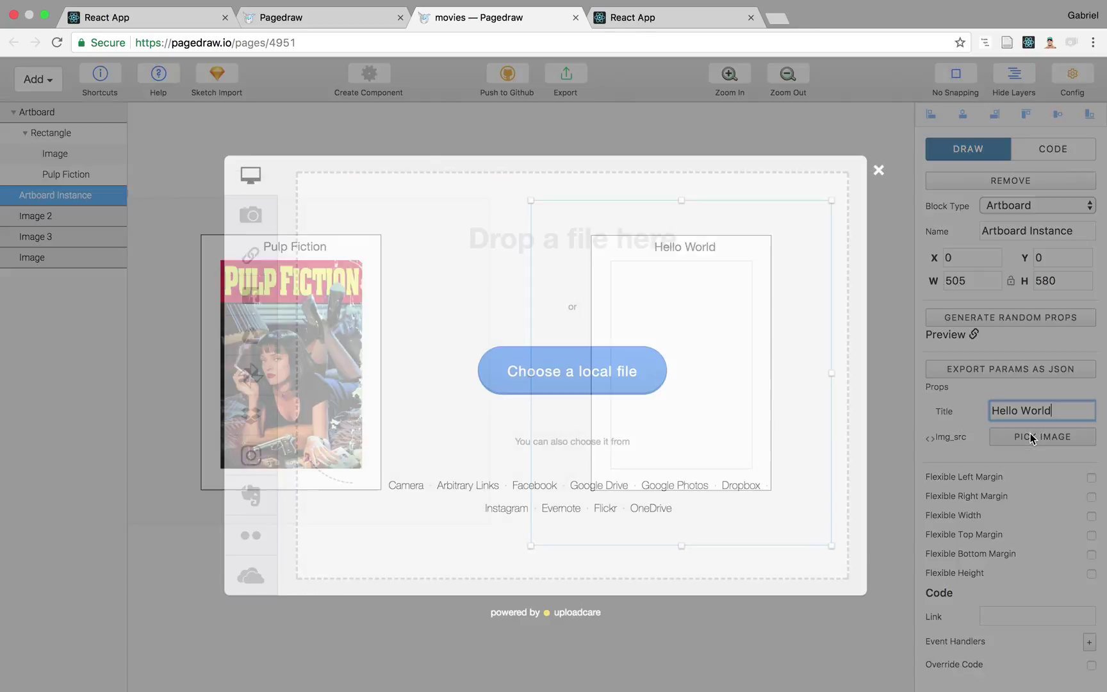
pyautogui.click(548, 360)
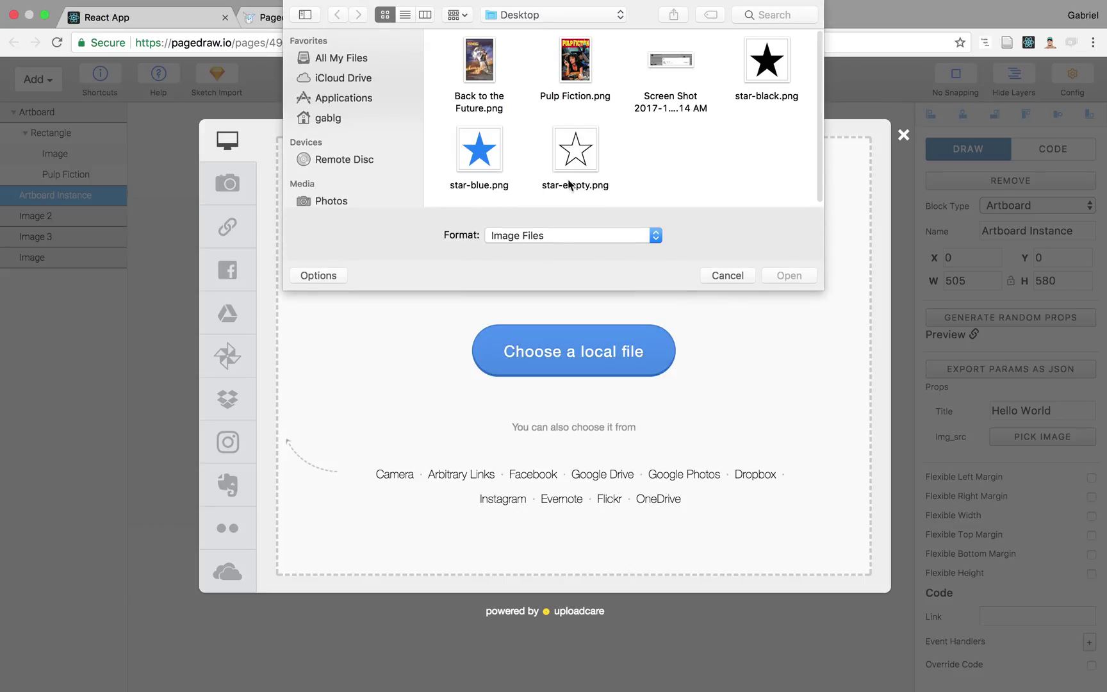
pyautogui.doubleClick(474, 71)
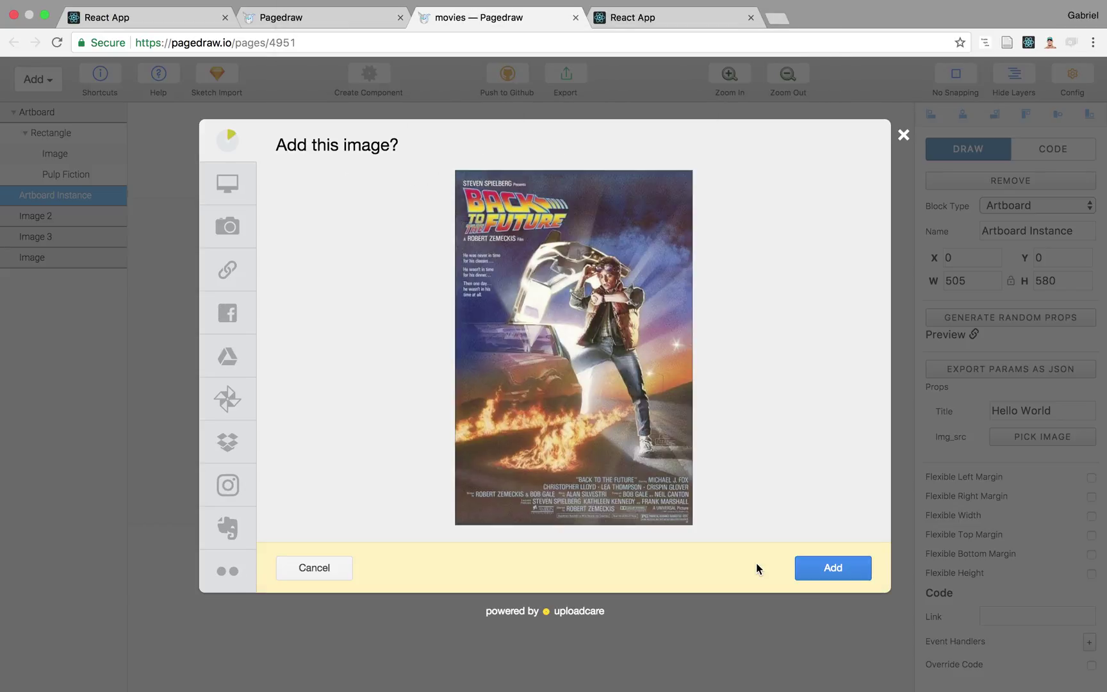
pyautogui.click(831, 569)
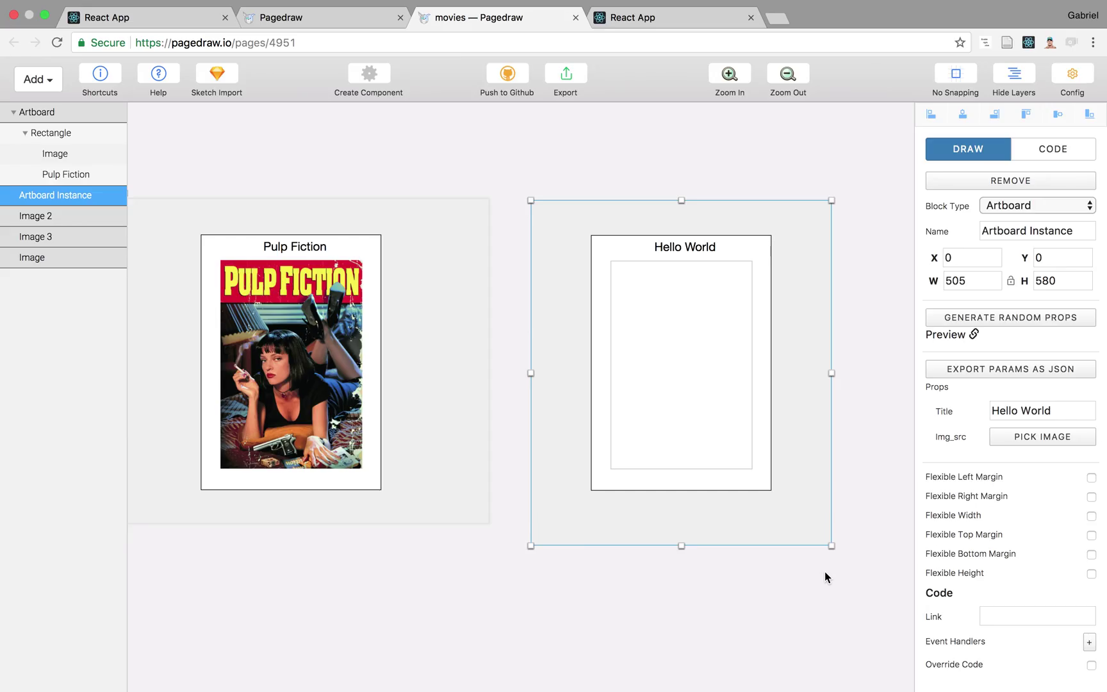
# Compare the original artboard and its contents with the artboard instance and the props each one exposes.
pyautogui.scroll(-3, 722, 477)
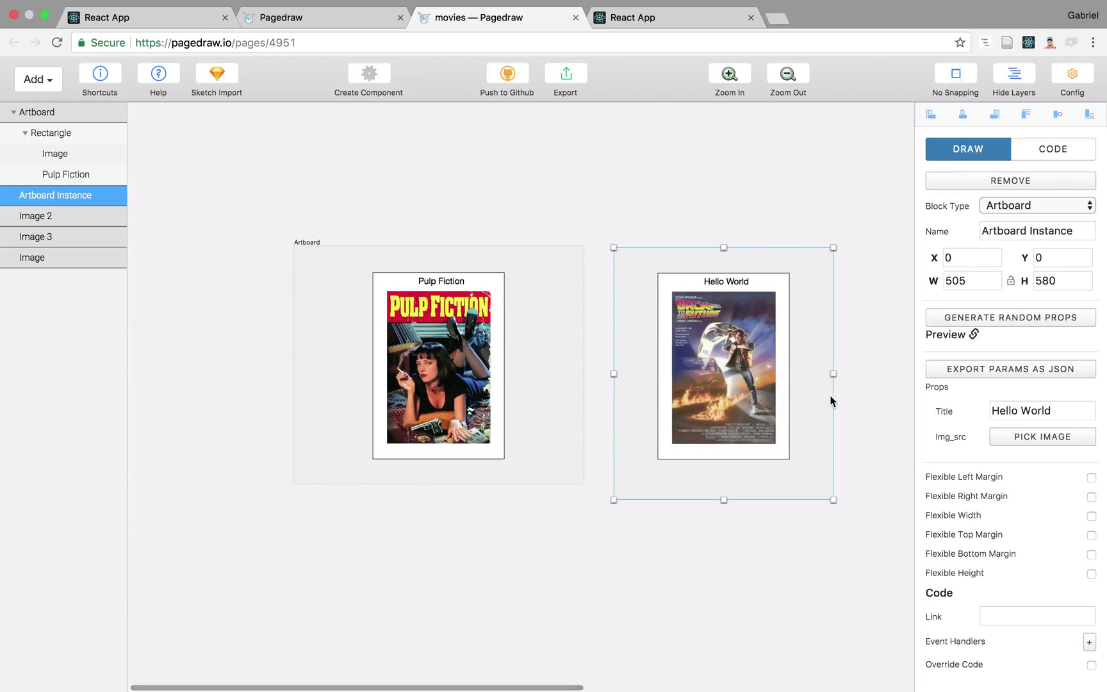
pyautogui.scroll(2, 758, 406)
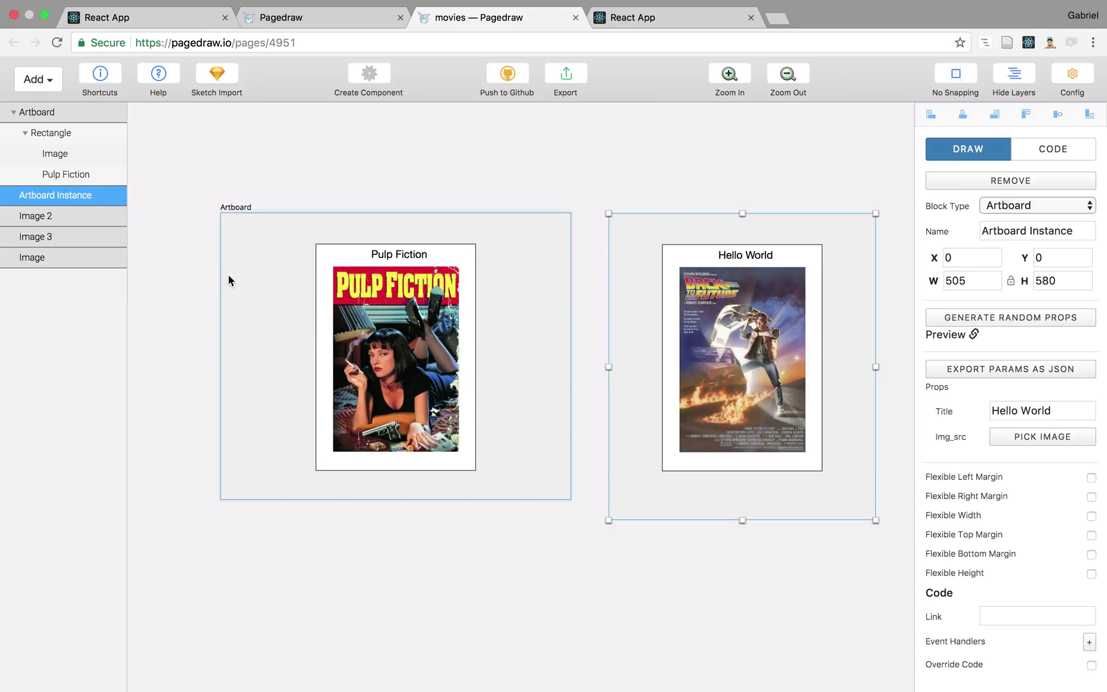
pyautogui.moveTo(192, 200); pyautogui.dragTo(540, 540)
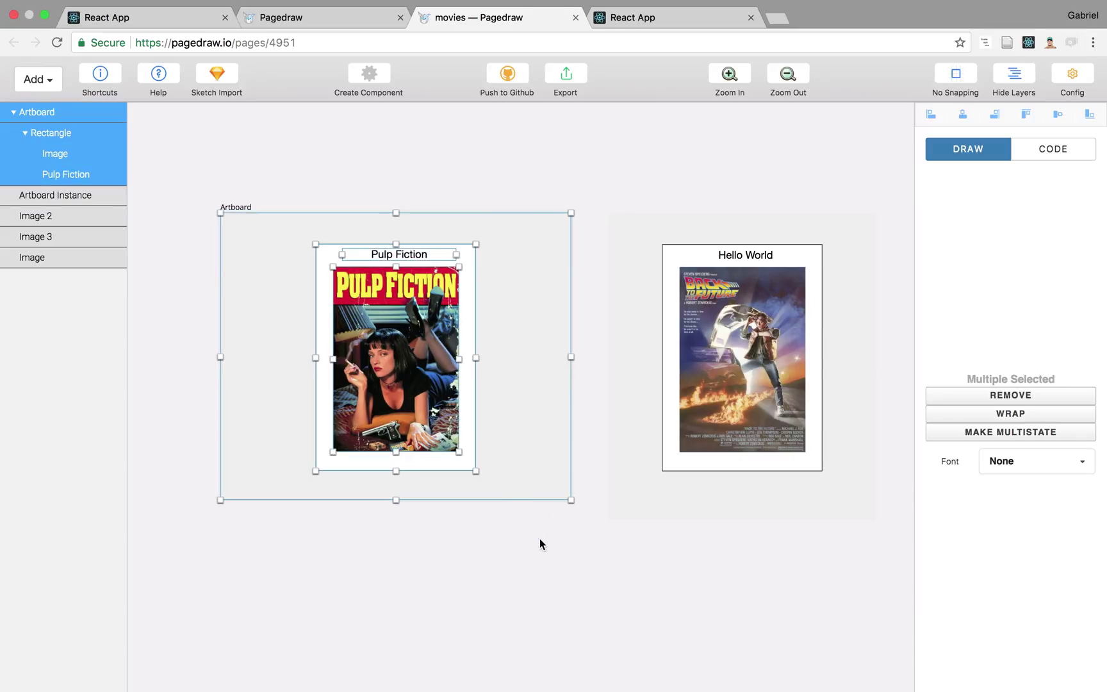
pyautogui.click(583, 242)
pyautogui.click(833, 437)
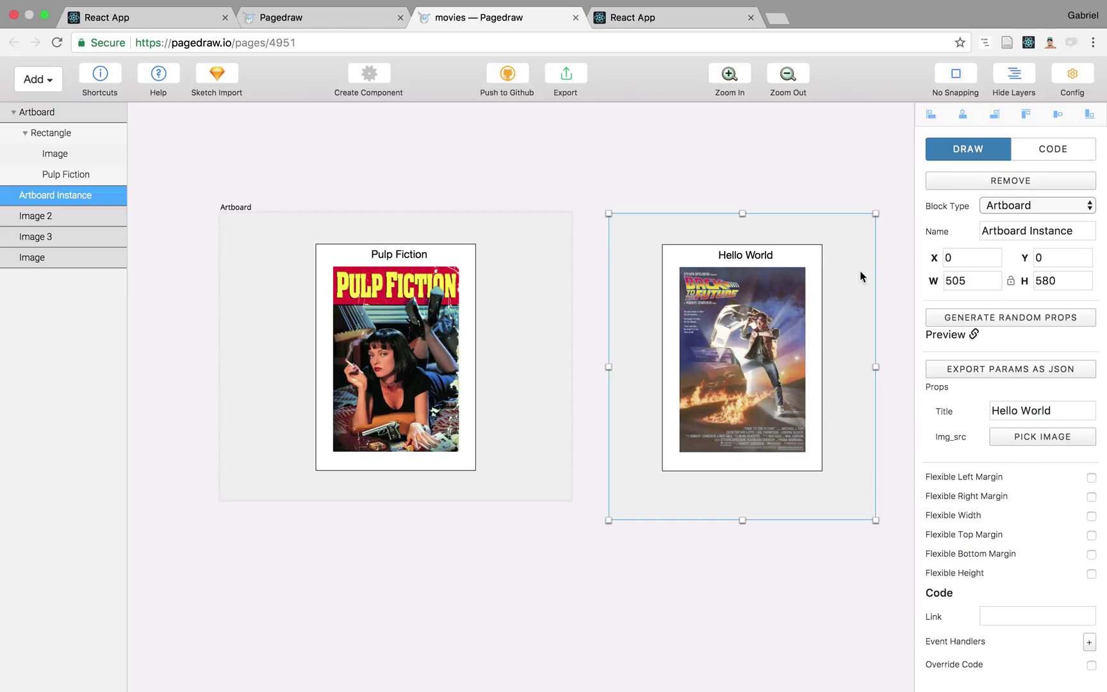
pyautogui.moveTo(758, 256); pyautogui.dragTo(758, 256)
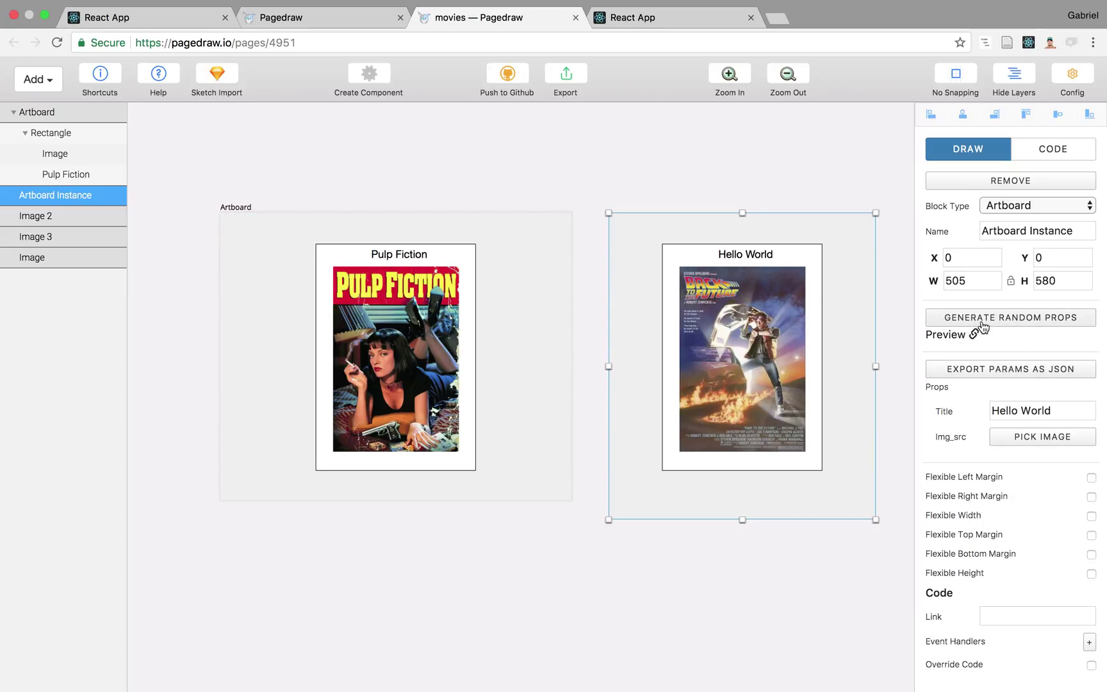
pyautogui.click(251, 233)
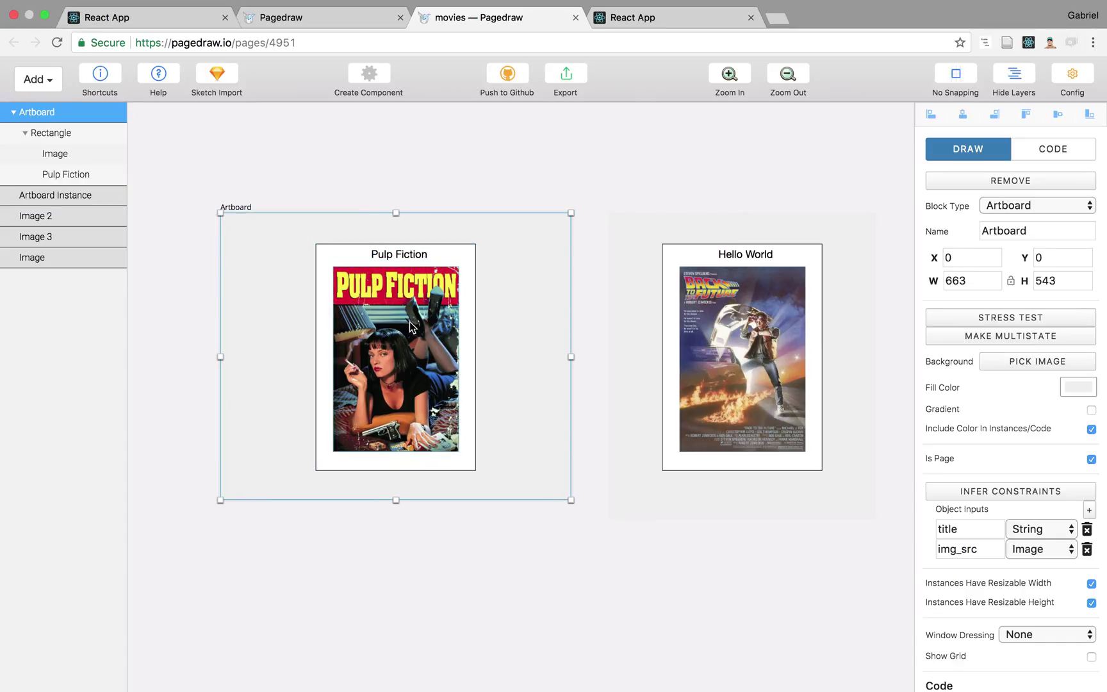
# Generate random props for the artboard instance and view the new title and image it shows.
pyautogui.click(671, 389)
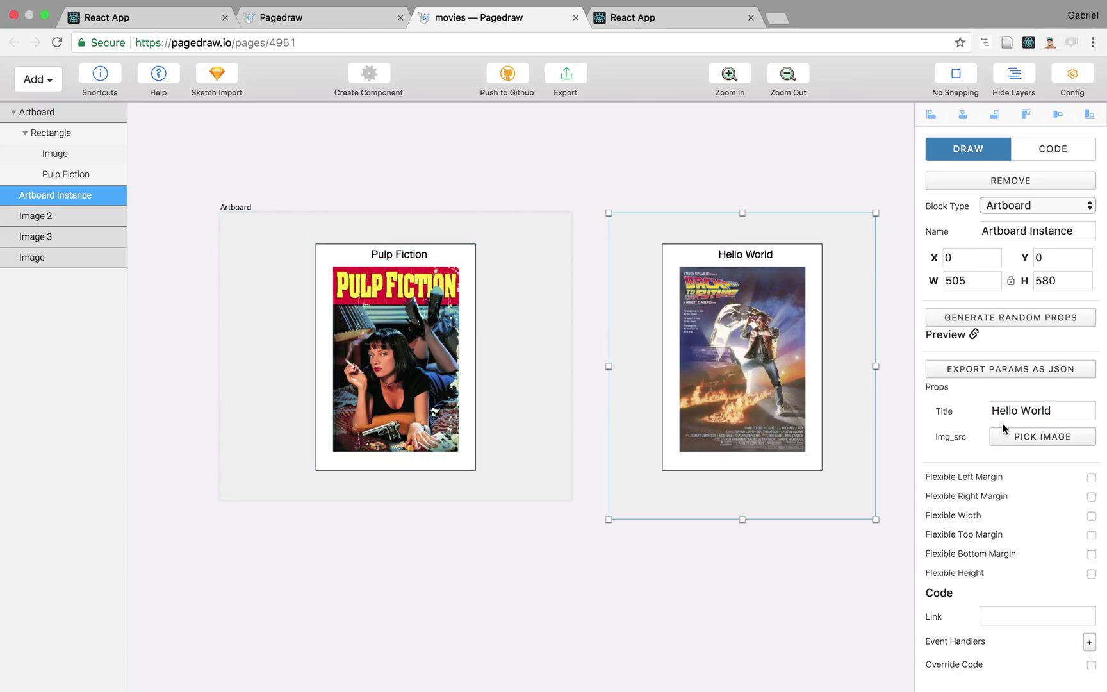
pyautogui.click(1014, 325)
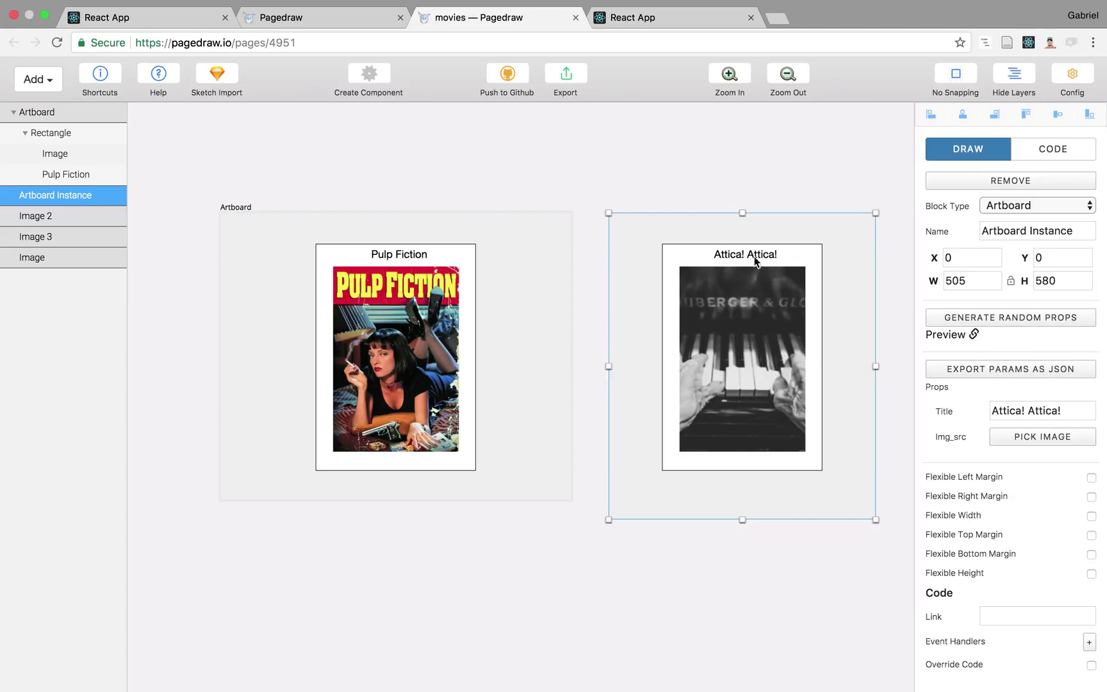
pyautogui.scroll(-3, 738, 395)
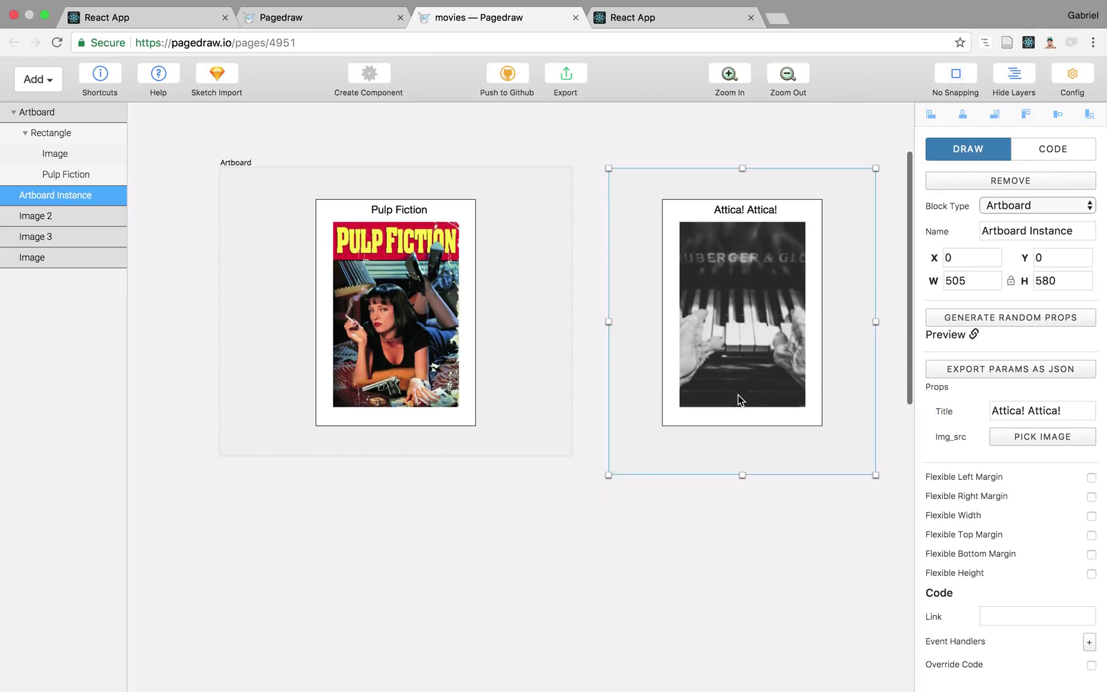
pyautogui.scroll(-2, 737, 233)
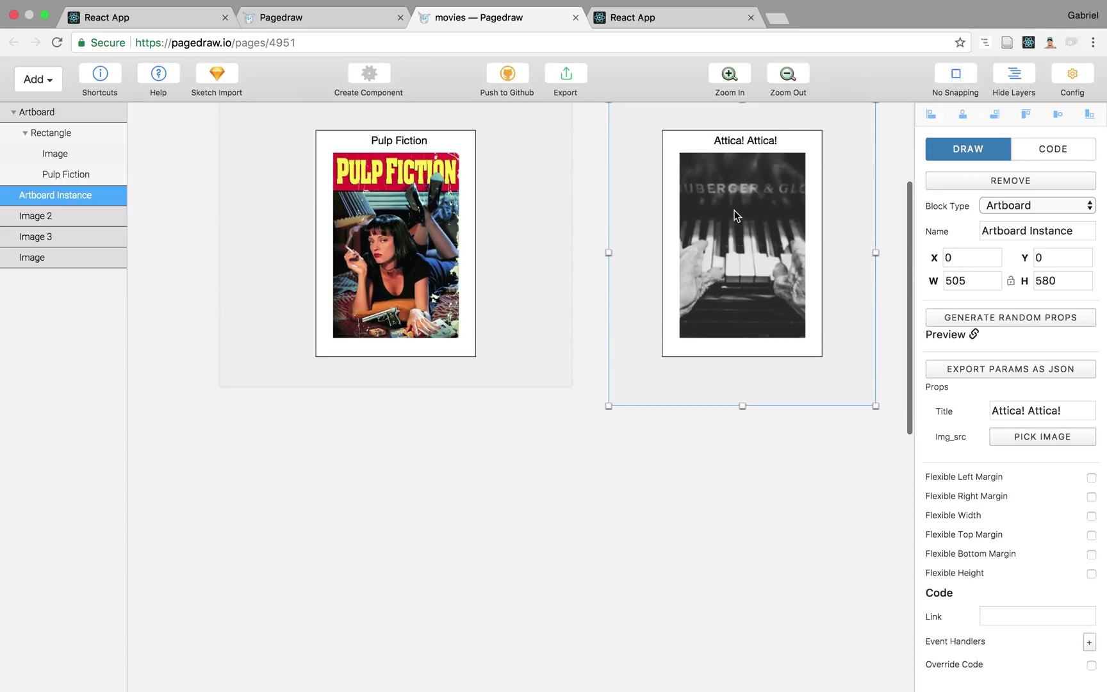
pyautogui.scroll(4, 718, 232)
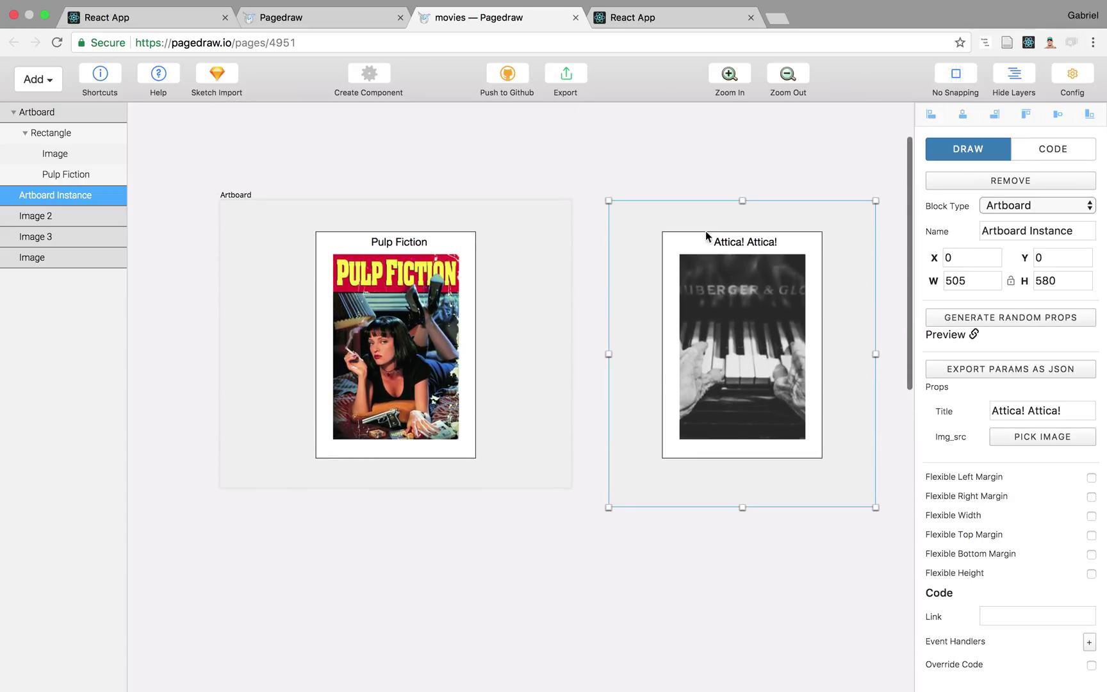
# Shift the artboard instance slightly and resize it to about 595 by 578.
pyautogui.click(614, 173)
pyautogui.click(658, 223)
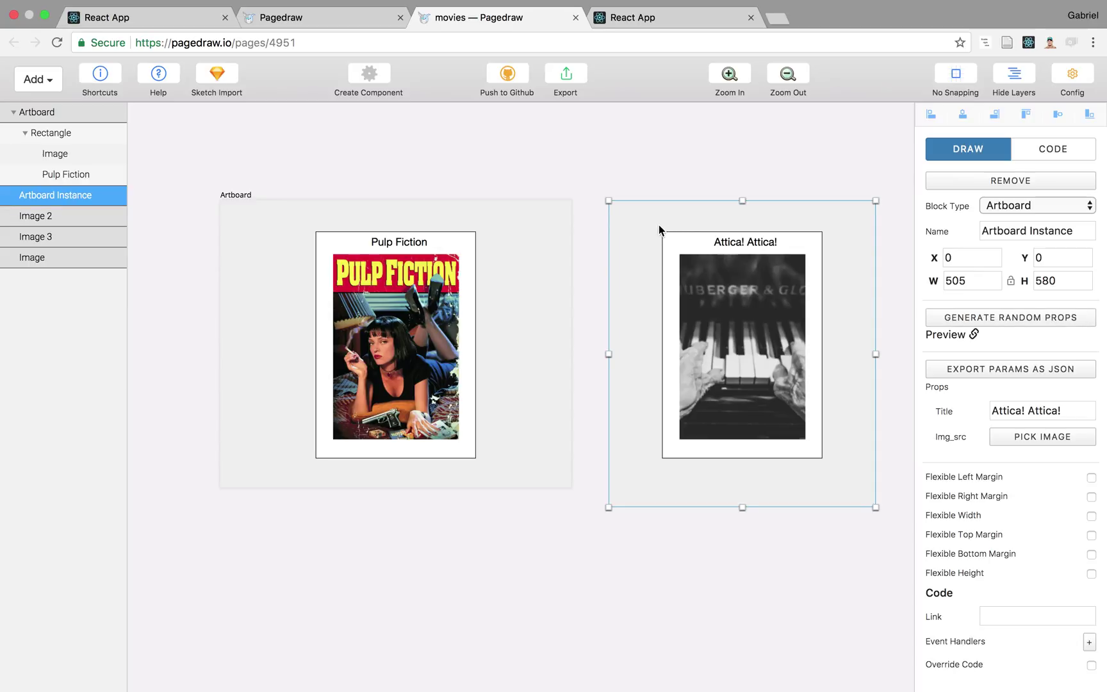
pyautogui.click(606, 202)
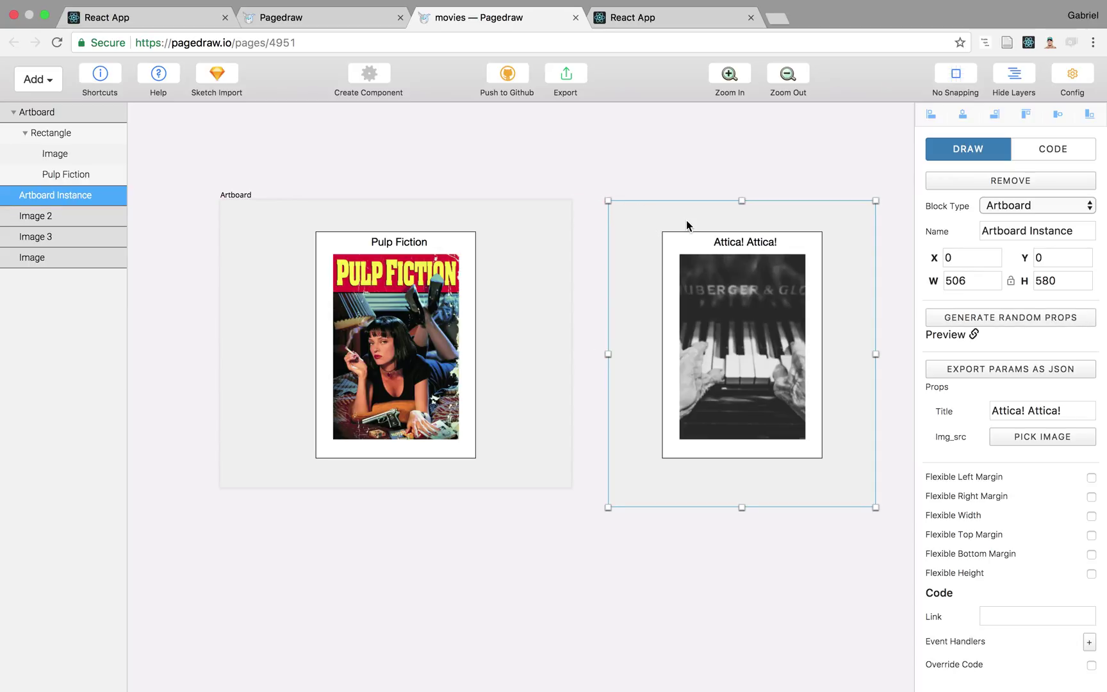
pyautogui.hscroll(-2, 385, 251)
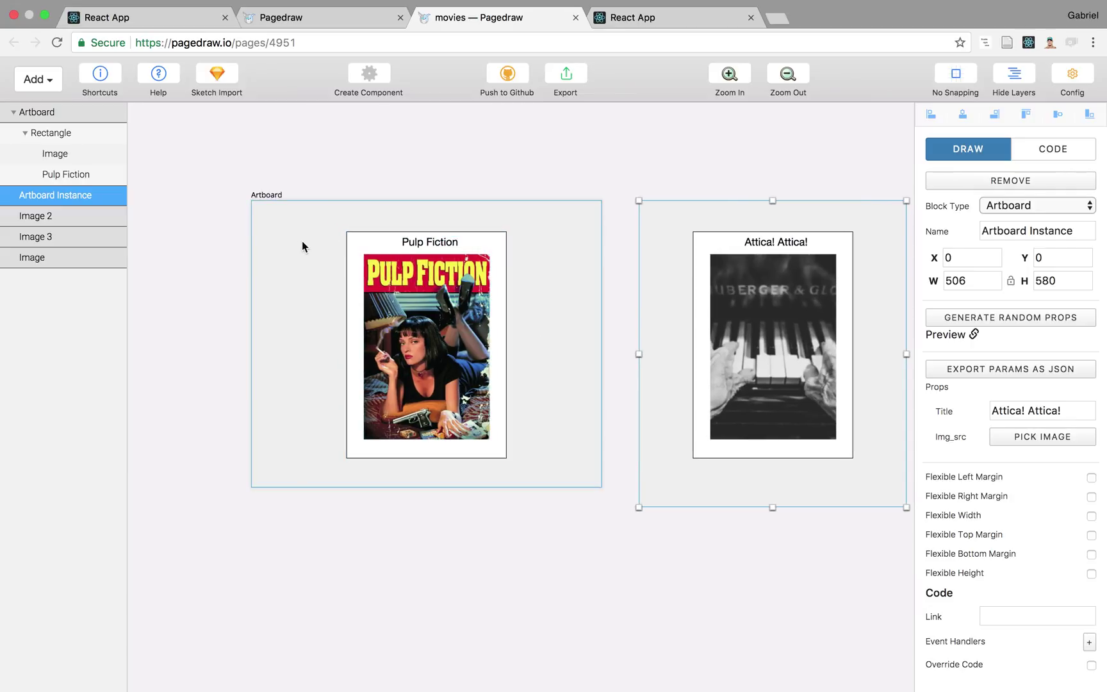
pyautogui.moveTo(721, 259); pyautogui.dragTo(723, 265)
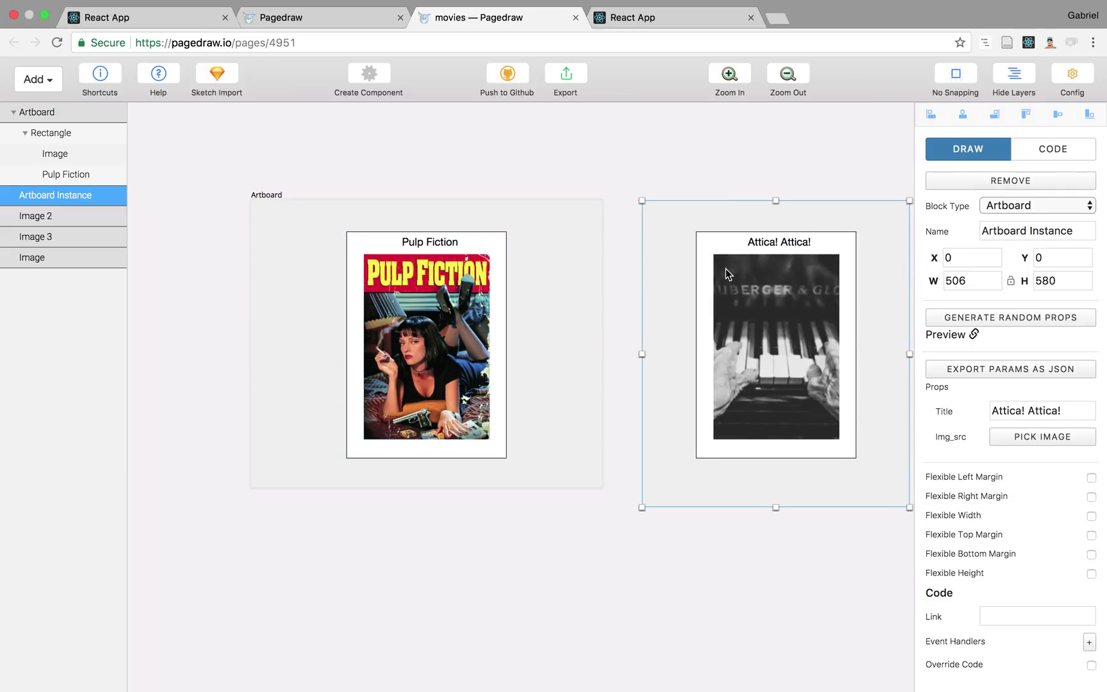
pyautogui.hscroll(3, 807, 384)
pyautogui.moveTo(827, 507); pyautogui.dragTo(880, 510)
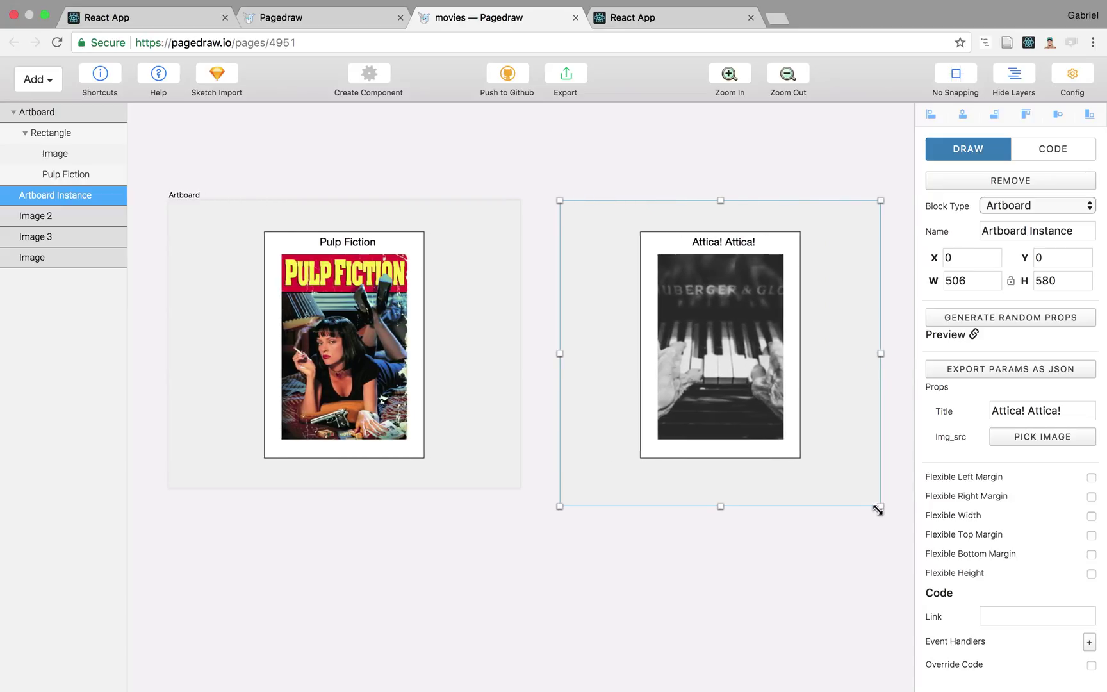
pyautogui.moveTo(644, 348); pyautogui.dragTo(639, 322)
# Switch to index.js in Terminal and examine the App class and the props its render method passes.
pyautogui.hotkey('ctrl', 'Left')
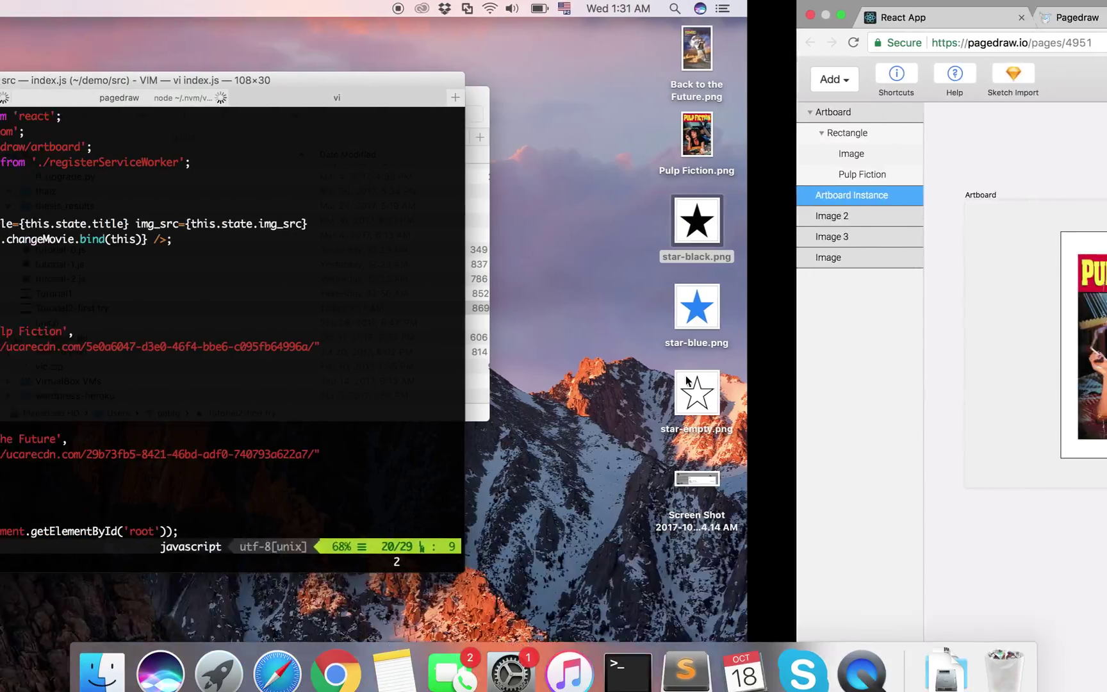
pyautogui.click(240, 267)
pyautogui.press('k')
pyautogui.press('k')
pyautogui.press('k')
pyautogui.press('k')
pyautogui.press('k')
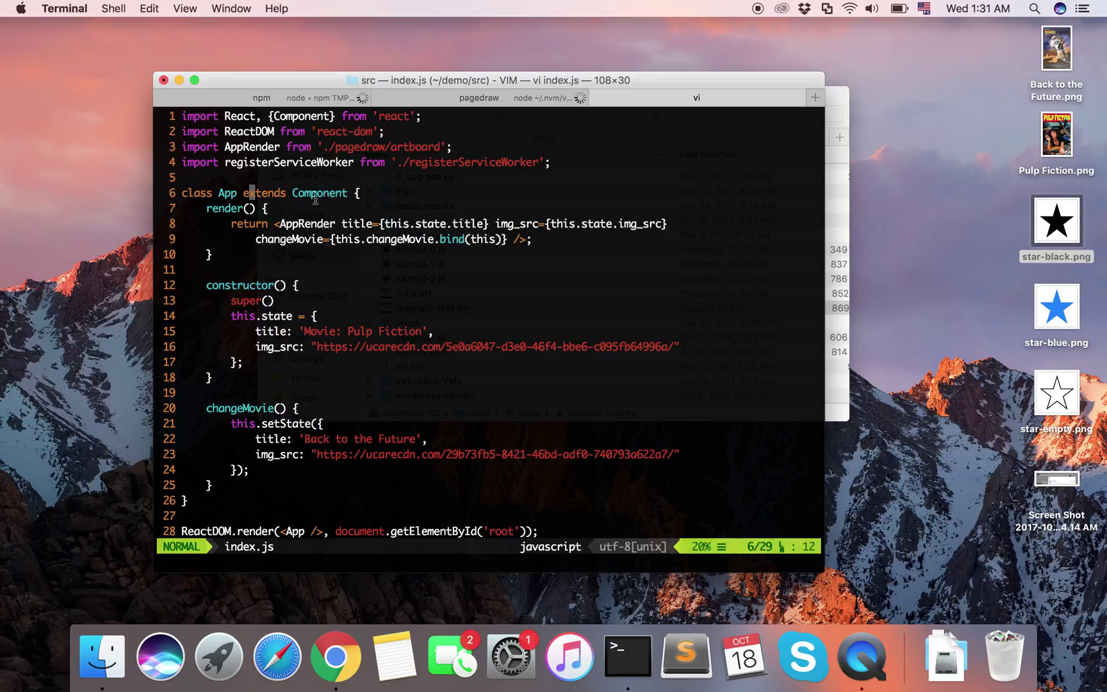
# Return to the browser and reload the React App at localhost:3000 to view the movie page.
pyautogui.hotkey('ctrl', 'Right')
pyautogui.hscroll(-2, 218, 229)
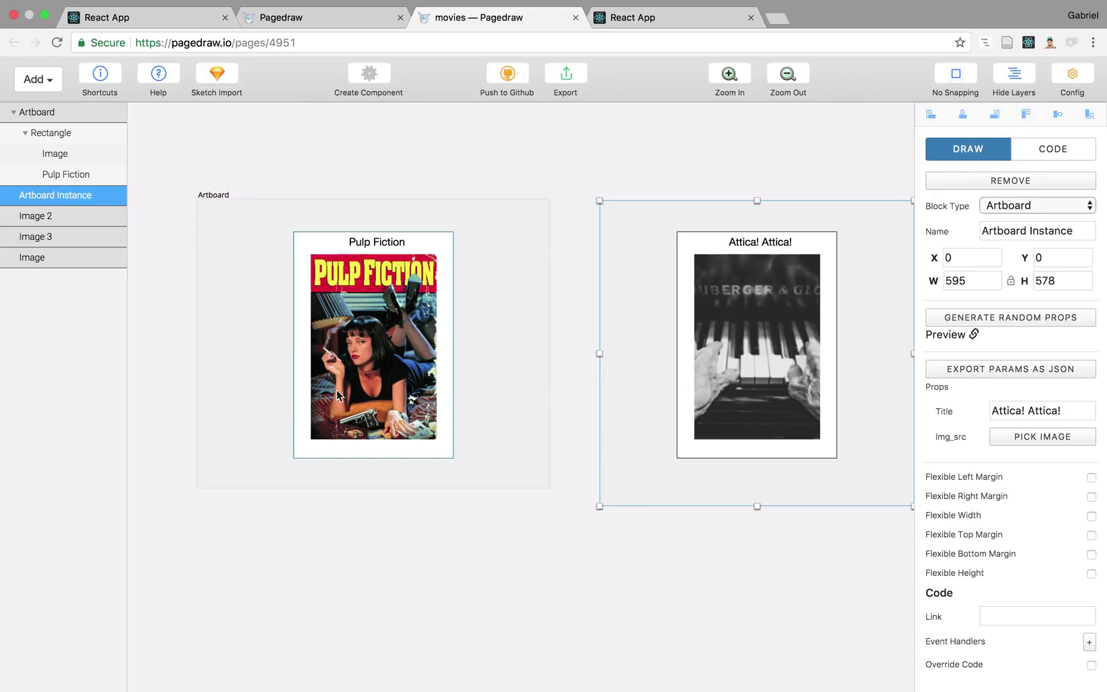
pyautogui.scroll(-2, 667, 330)
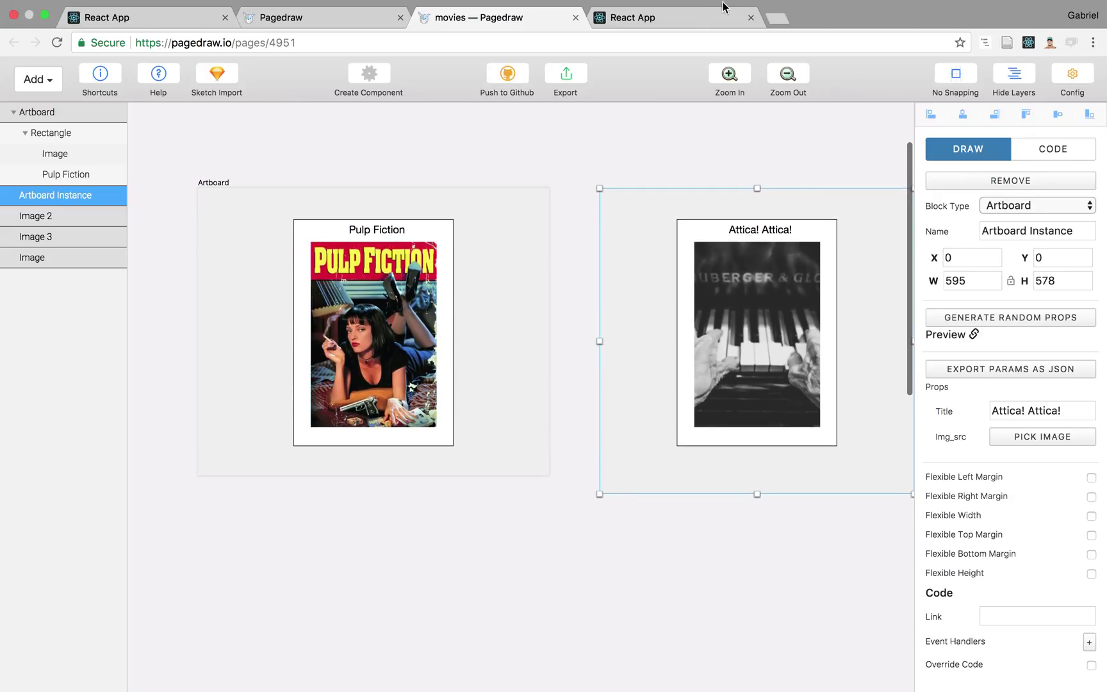
pyautogui.click(691, 16)
pyautogui.click(635, 42)
pyautogui.press('Return')
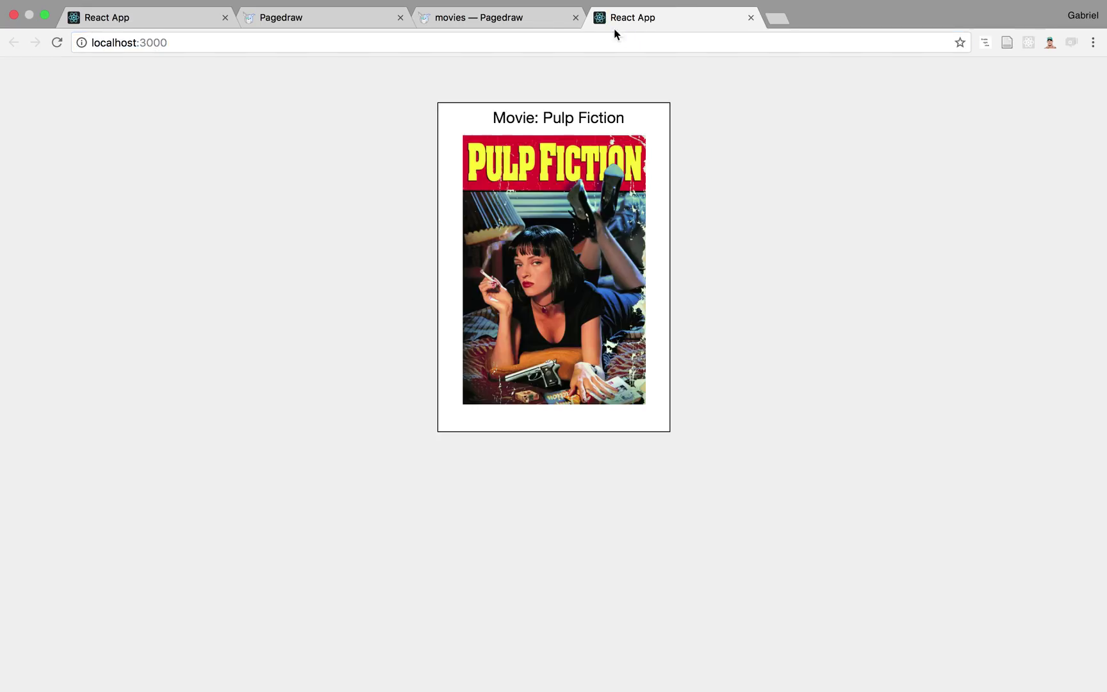
# Return to the movies document and move the three star images up to just below the movie artboard.
pyautogui.click(528, 10)
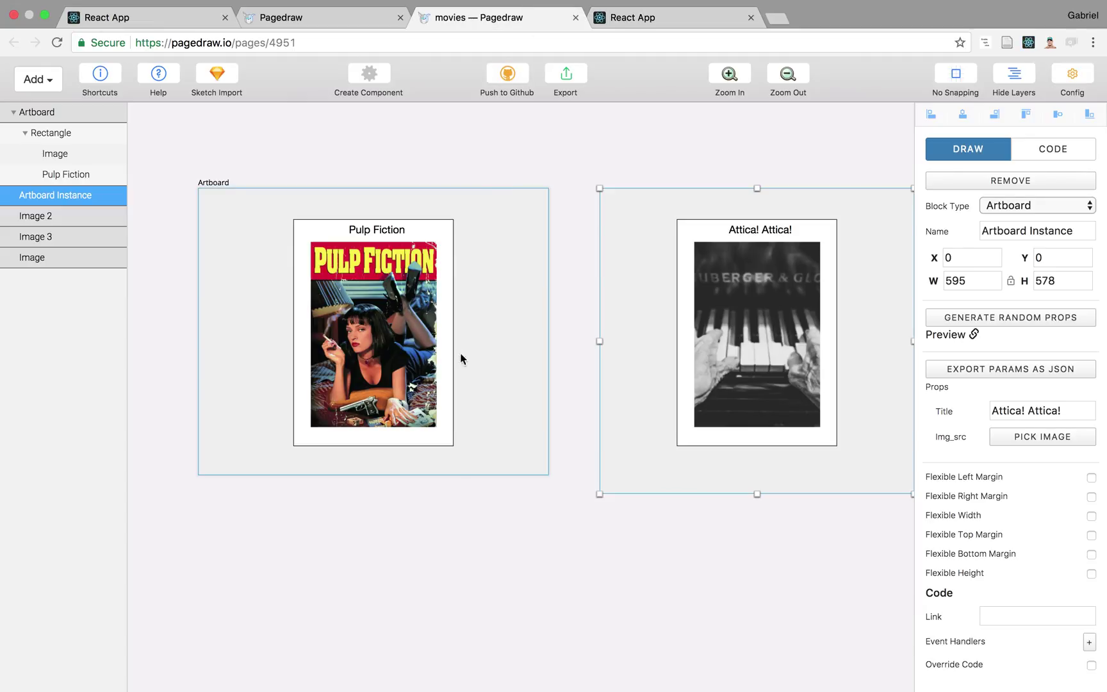
pyautogui.scroll(-2, 449, 321)
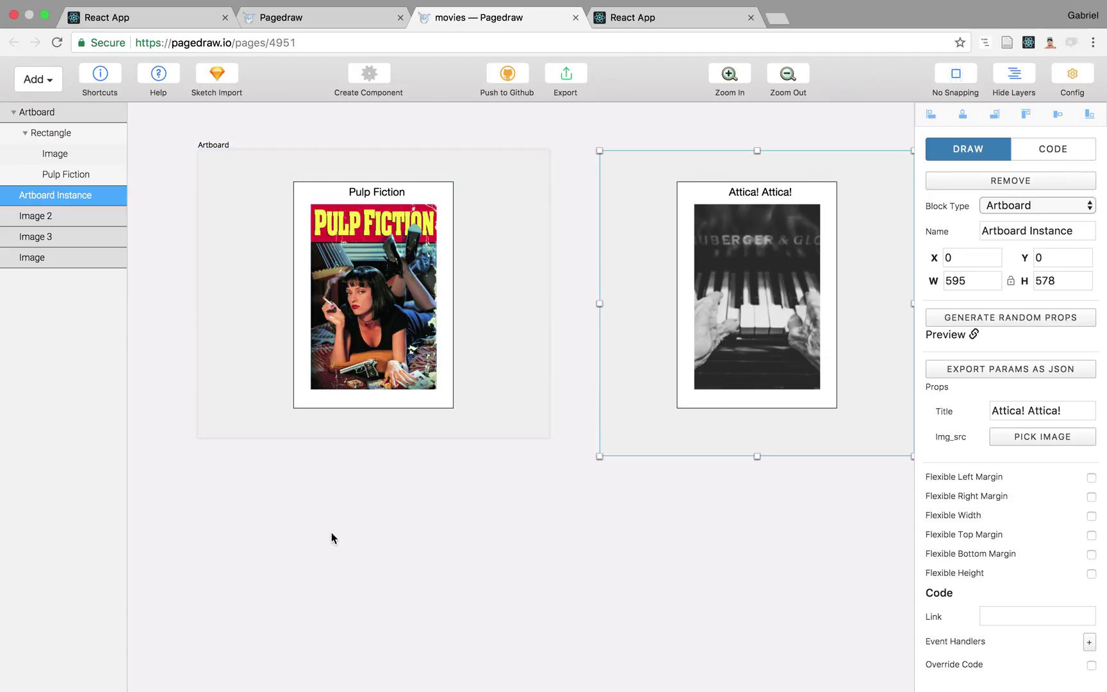
pyautogui.scroll(-10, 332, 533)
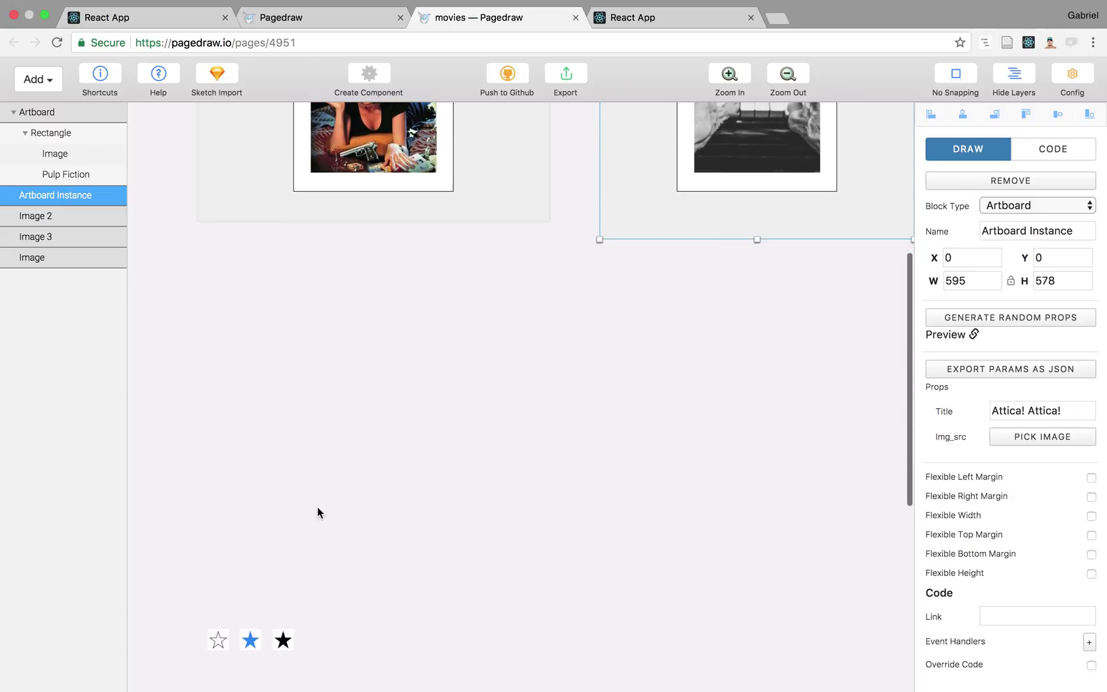
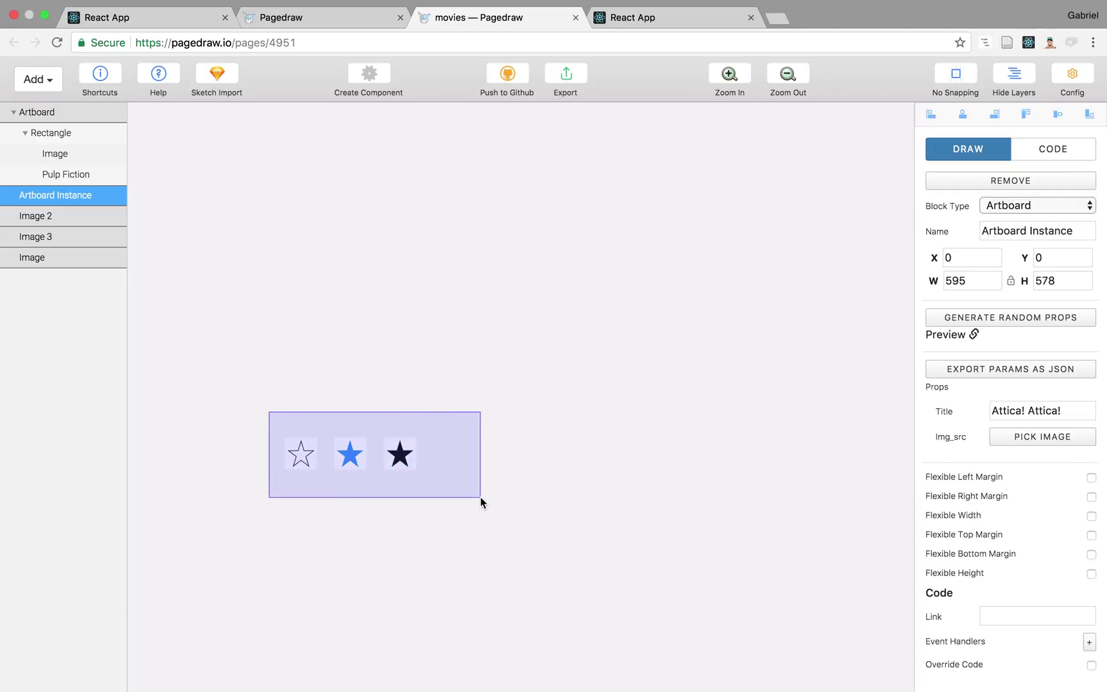
pyautogui.moveTo(399, 456); pyautogui.dragTo(412, 237)
pyautogui.scroll(7, 410, 238)
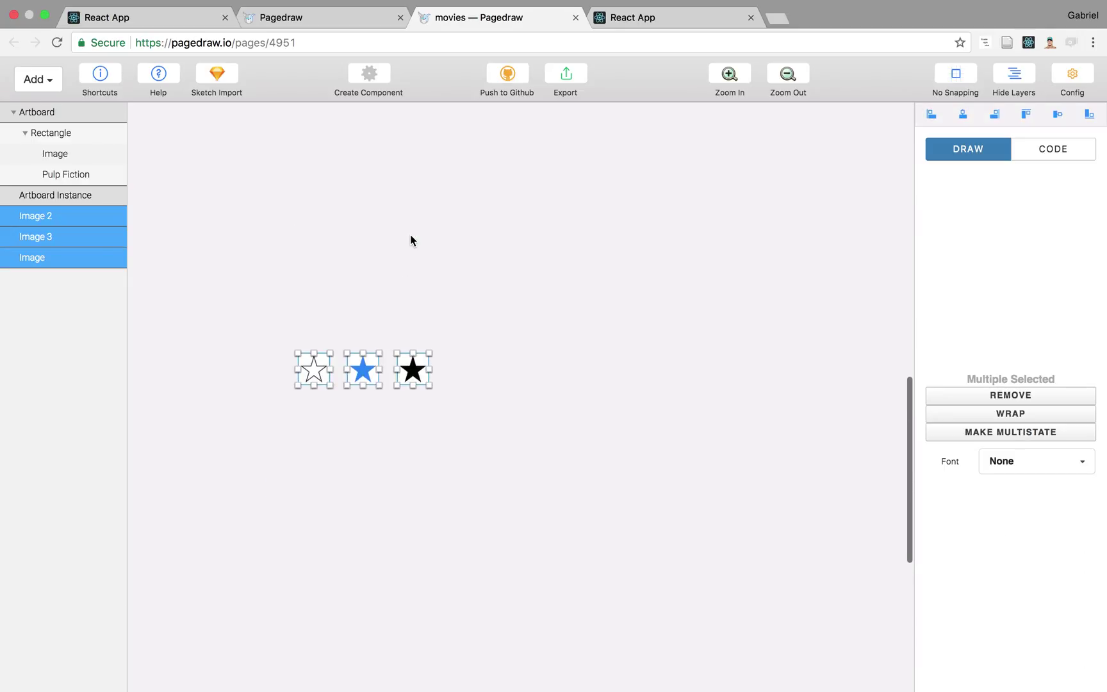
pyautogui.scroll(-5, 427, 267)
pyautogui.scroll(2, 431, 182)
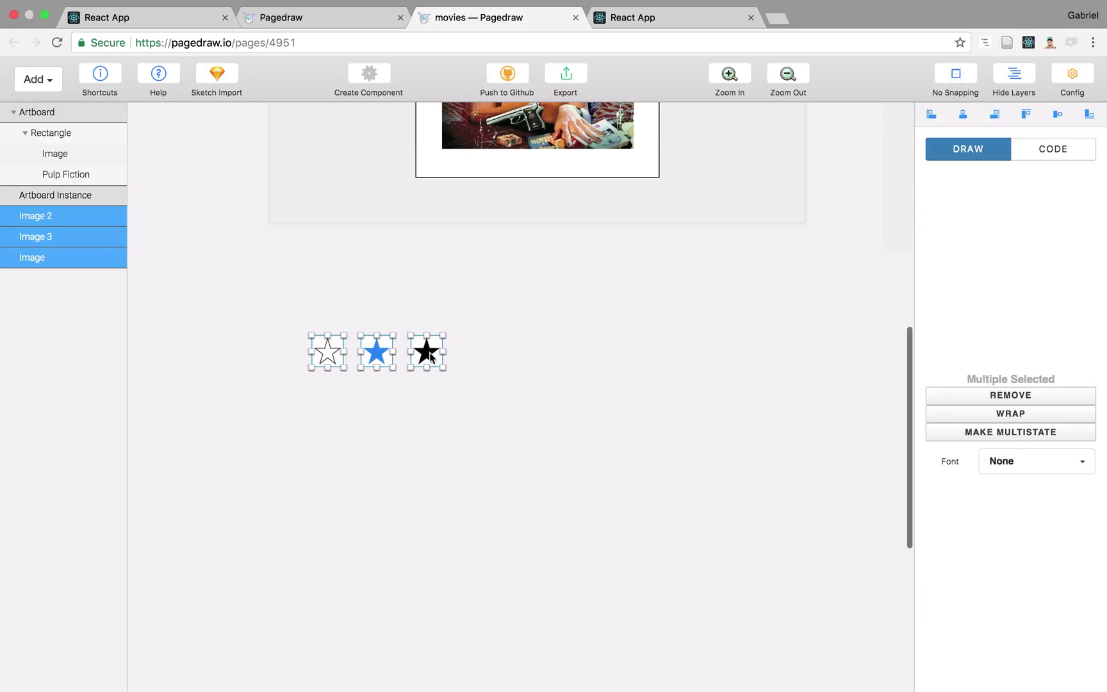
pyautogui.moveTo(434, 358); pyautogui.dragTo(433, 344)
# Turn the outlined, blue and black star images into a multistate component.
pyautogui.click(502, 345)
pyautogui.moveTo(457, 386); pyautogui.dragTo(375, 398)
pyautogui.click(317, 340)
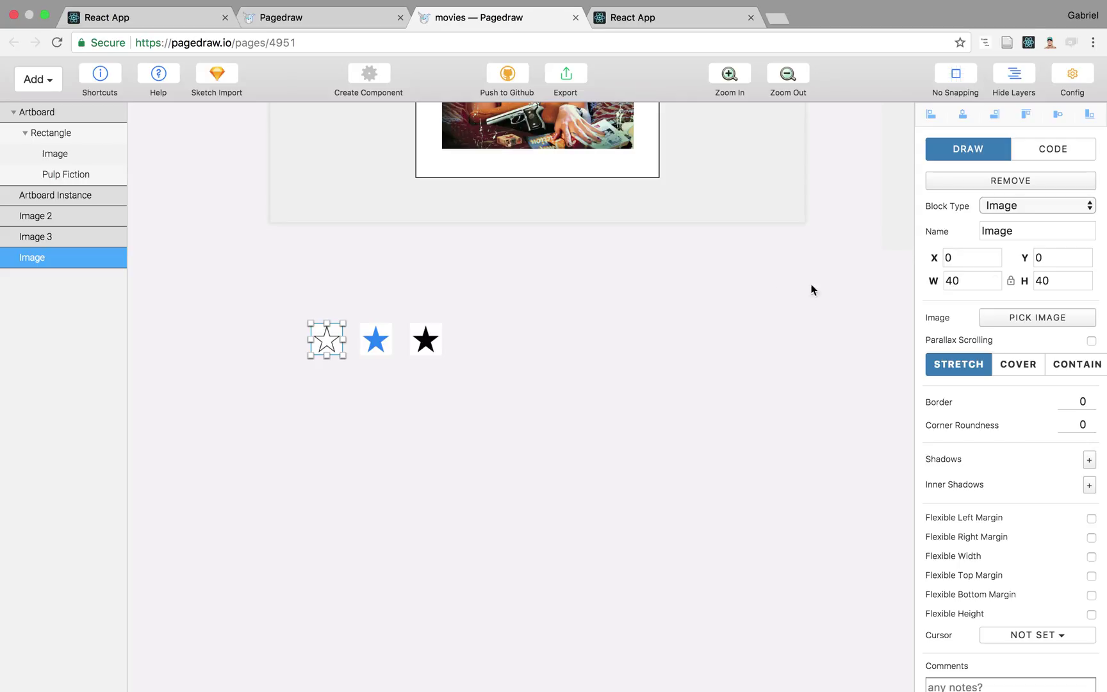
pyautogui.click(274, 384)
pyautogui.moveTo(272, 277); pyautogui.dragTo(579, 470)
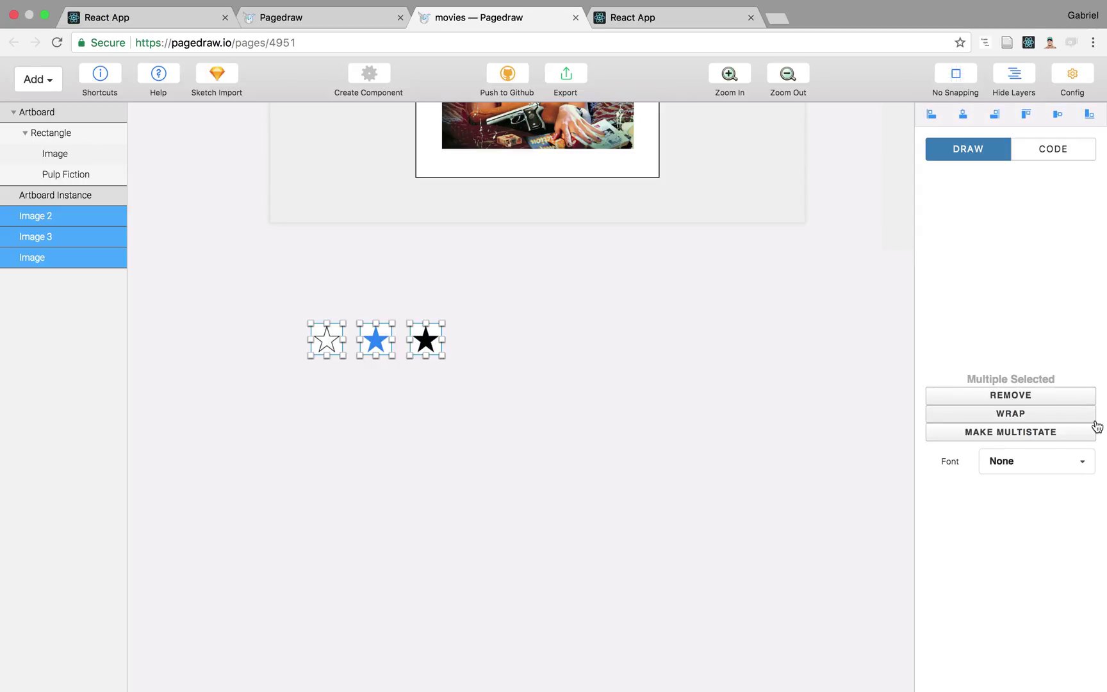
pyautogui.click(1004, 435)
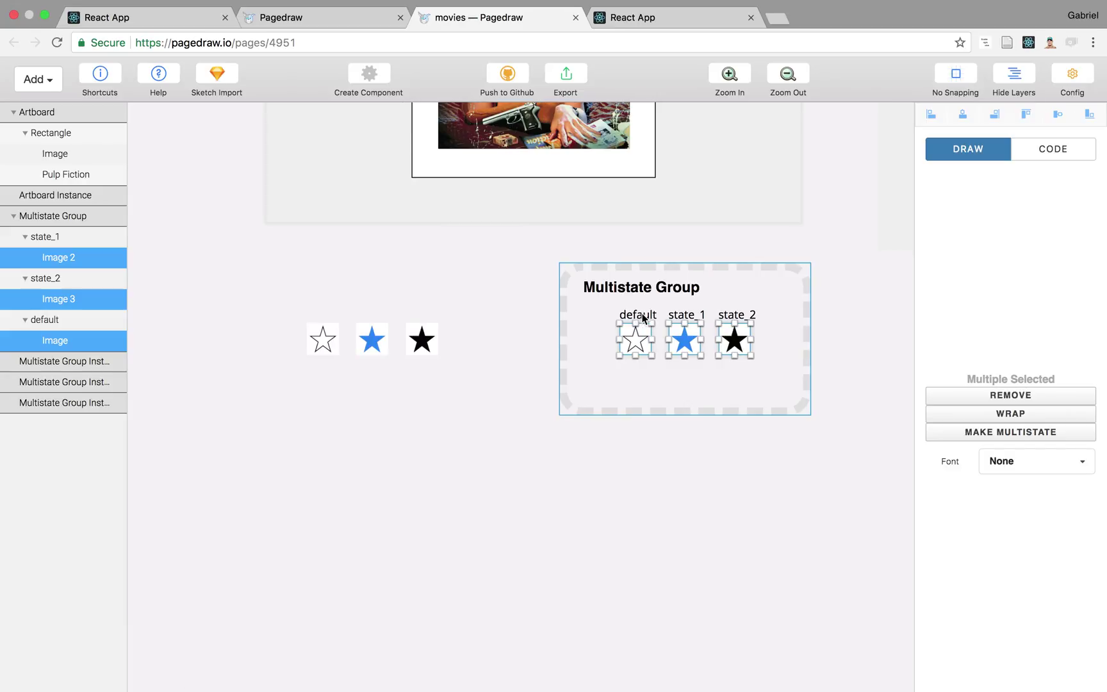
# Examine the multistate group's settings, its default state artboard and the star image inside it.
pyautogui.hscroll(3, 646, 328)
pyautogui.click(556, 409)
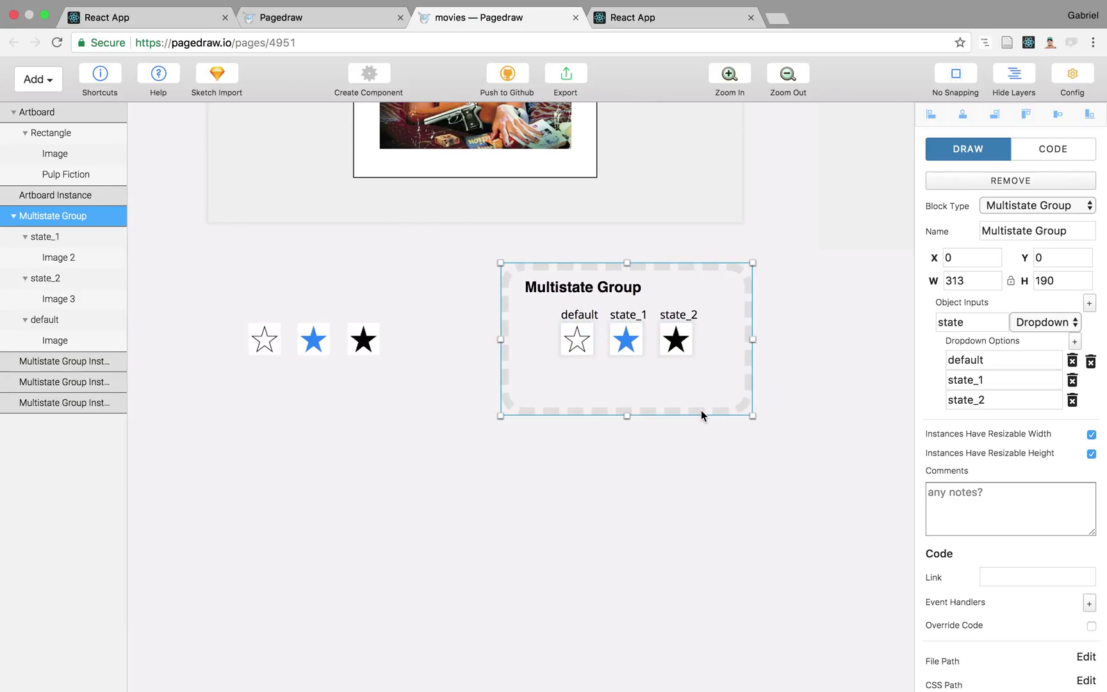
pyautogui.click(574, 334)
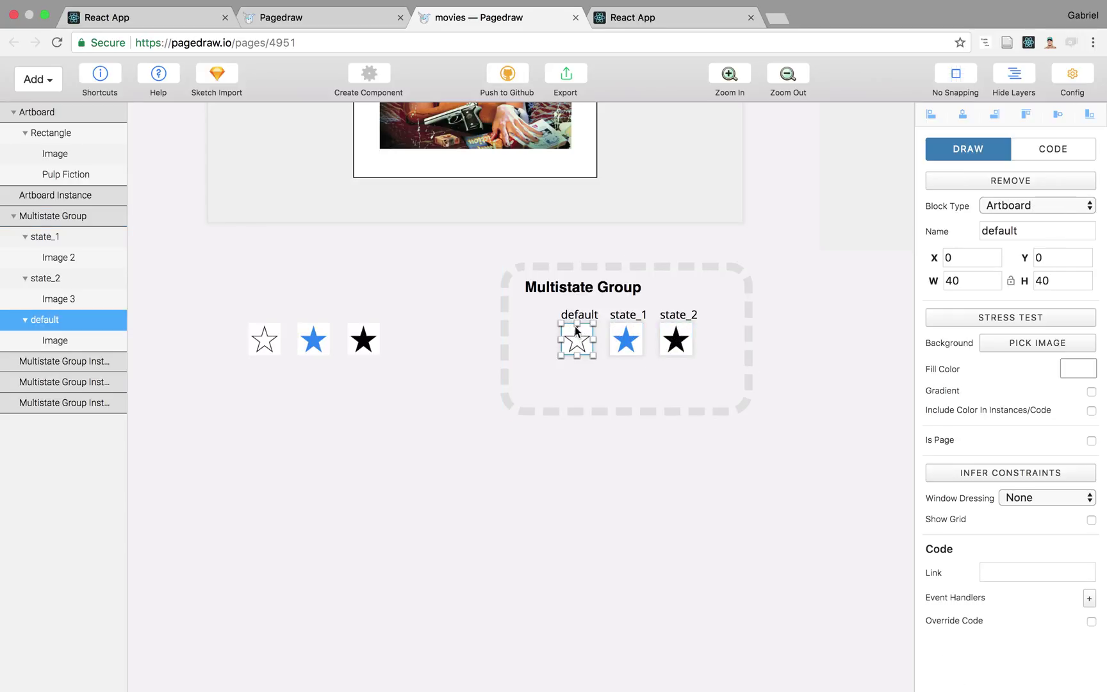
pyautogui.hscroll(1, 601, 333)
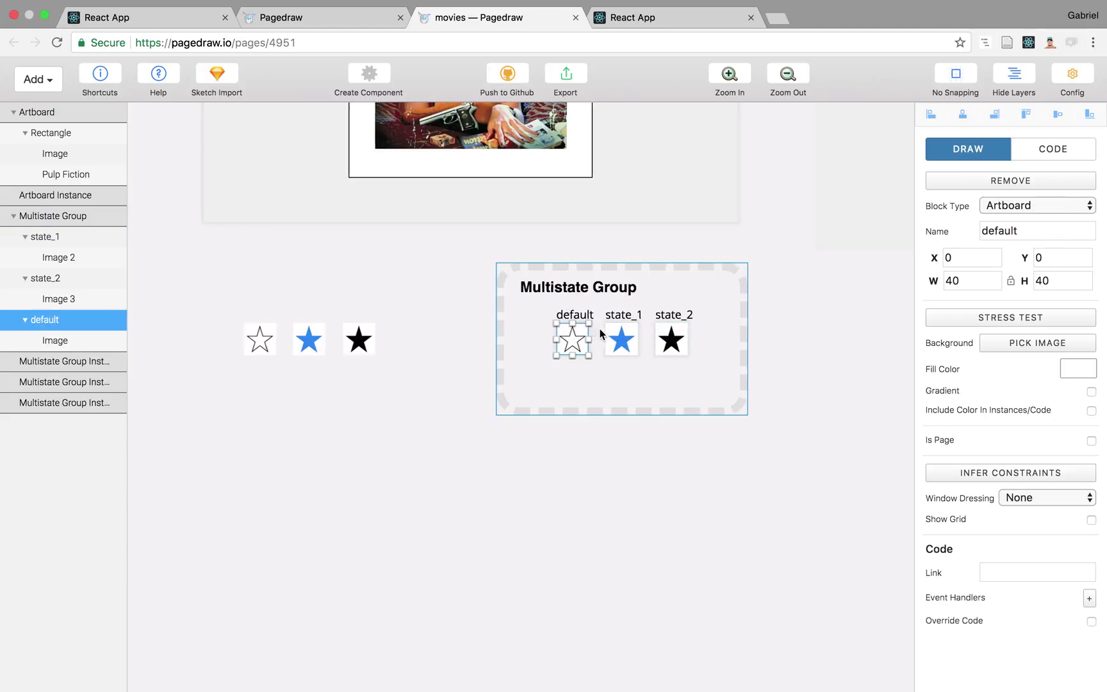
pyautogui.hscroll(3, 602, 333)
pyautogui.scroll(2, 535, 300)
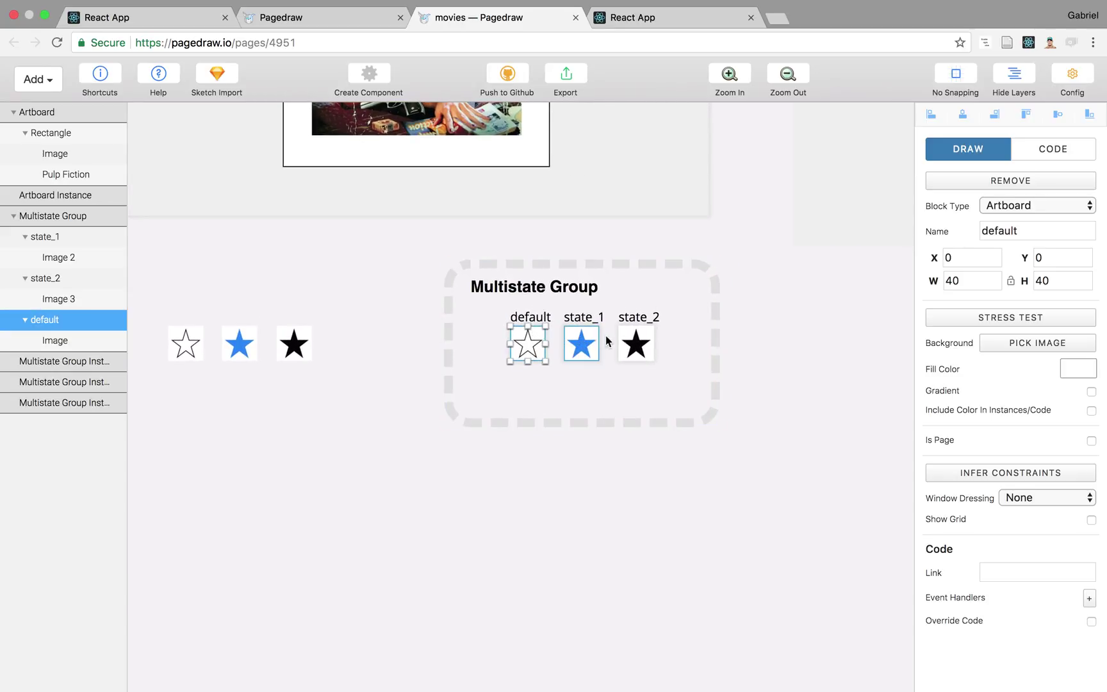
pyautogui.click(536, 288)
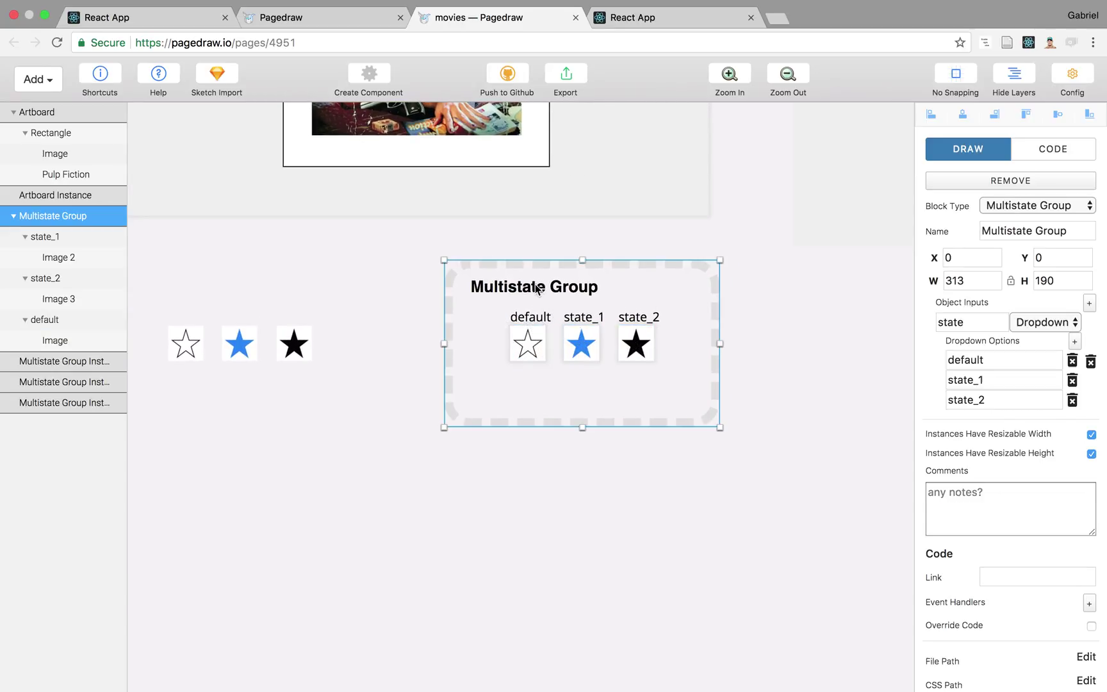
pyautogui.click(519, 336)
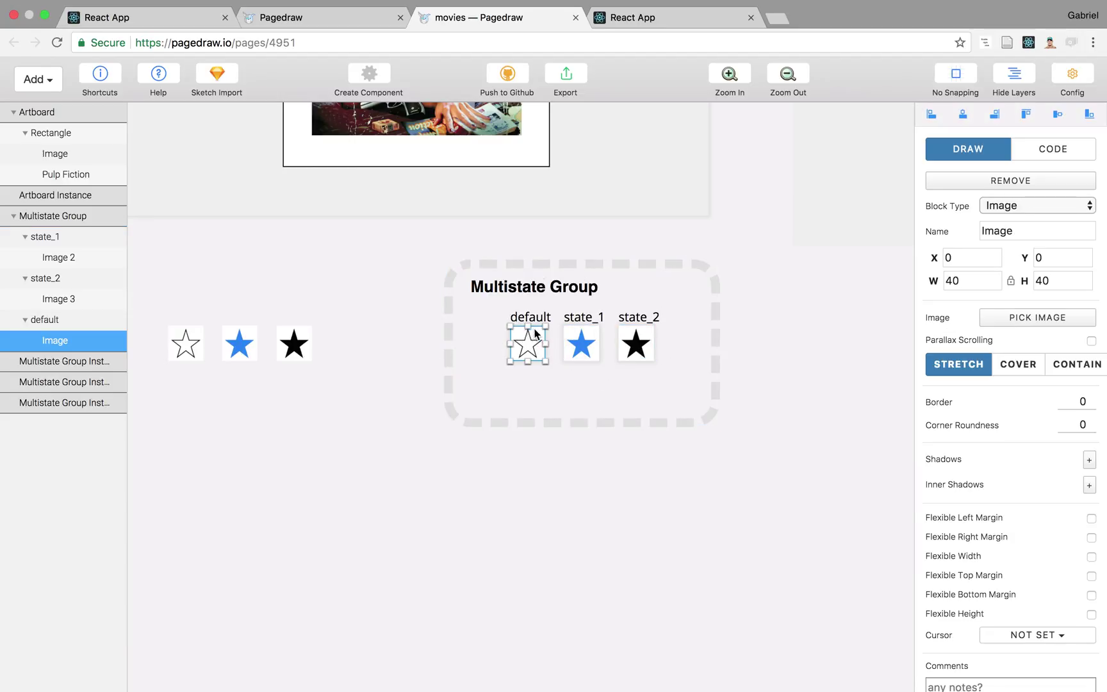
pyautogui.scroll(-3, 566, 308)
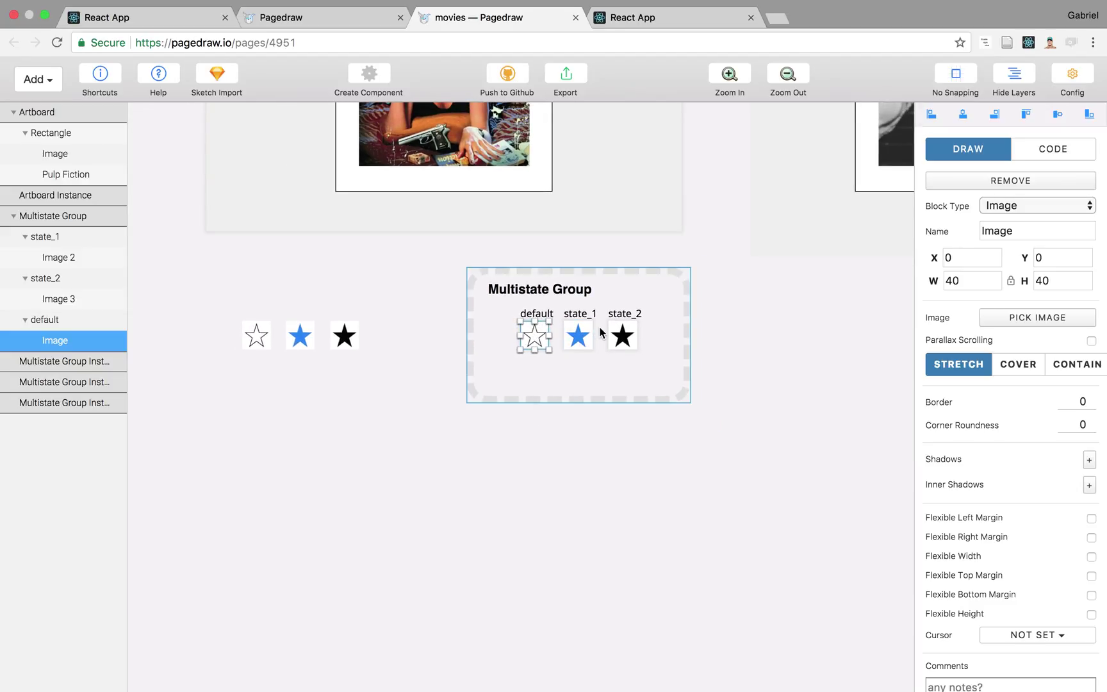
pyautogui.hscroll(2, 612, 333)
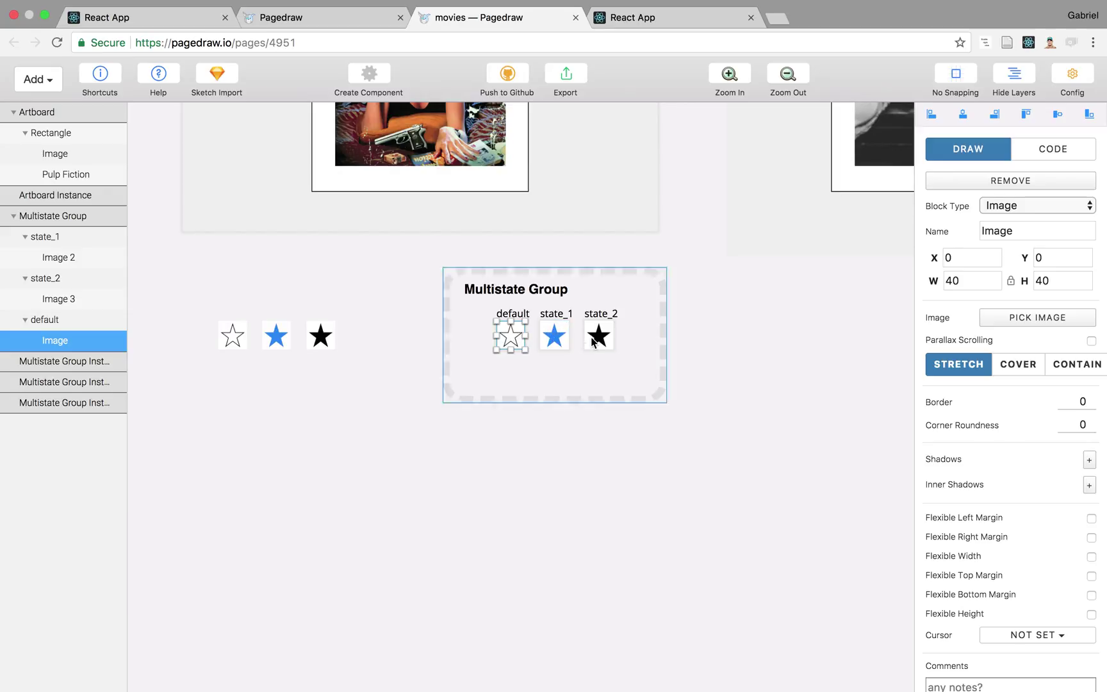
pyautogui.scroll(3, 492, 313)
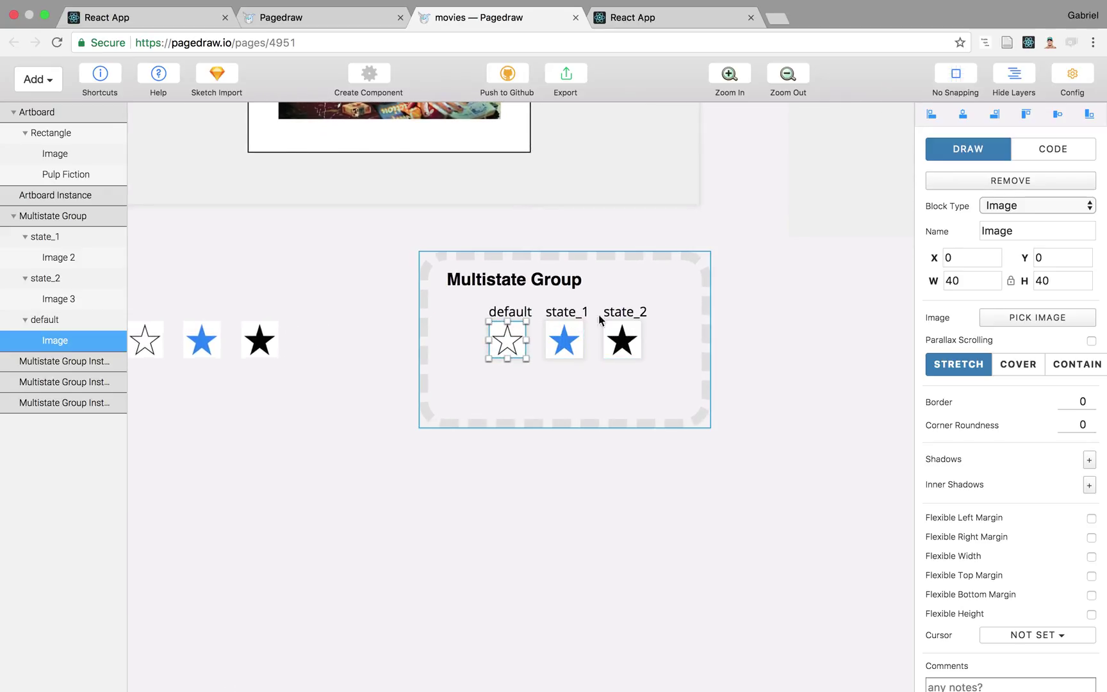
pyautogui.click(527, 284)
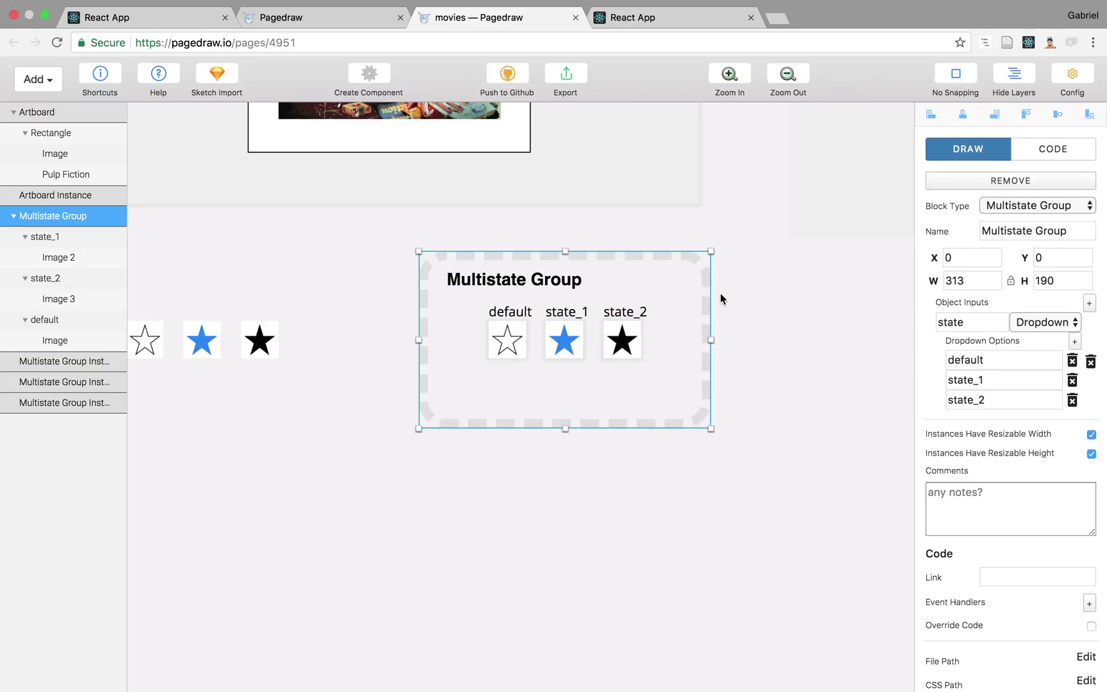
# In the multistate group's code settings, rename the state option state_2 to filled and state_1 to highlighted:hover.
pyautogui.click(1062, 153)
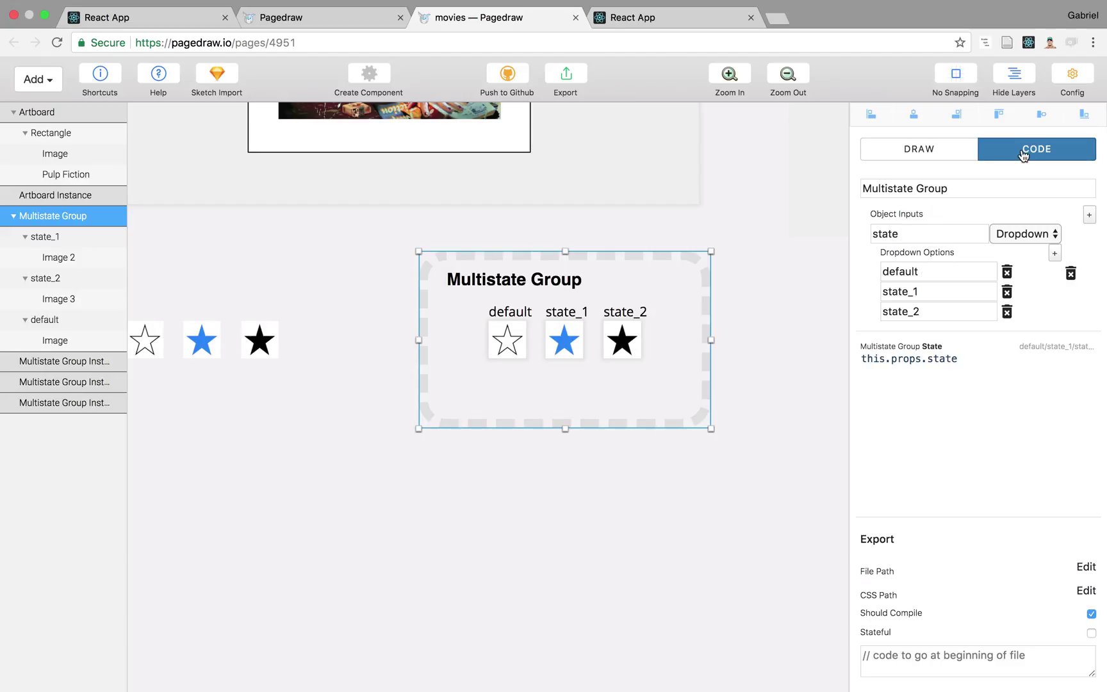
pyautogui.doubleClick(880, 234)
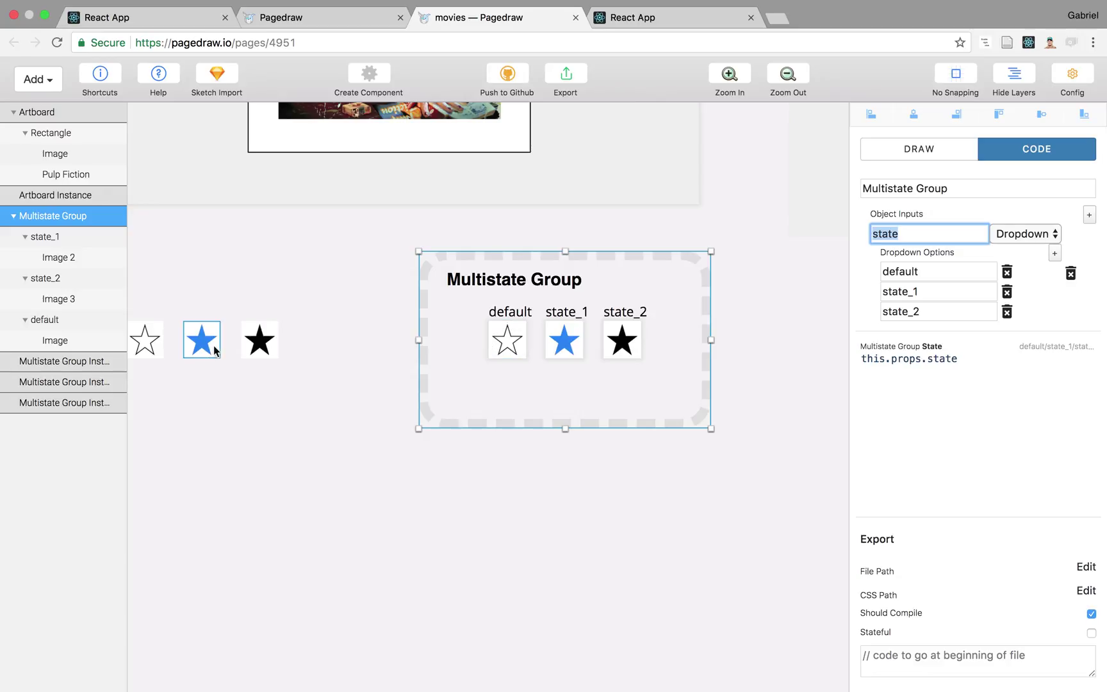
pyautogui.hscroll(4, 737, 324)
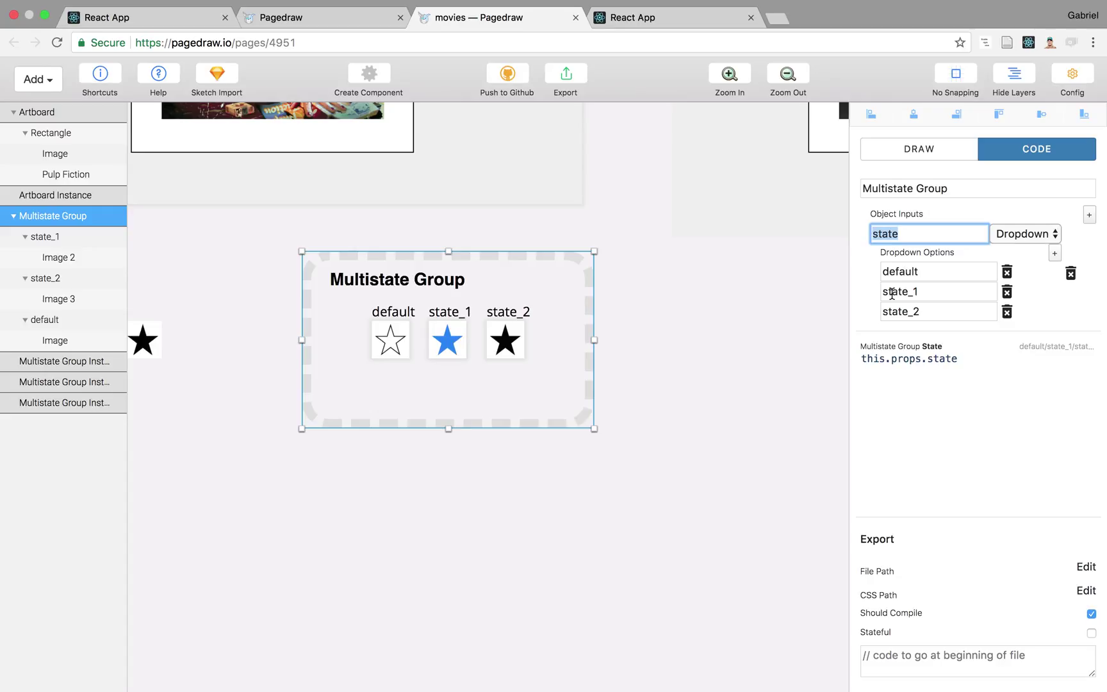
pyautogui.click(939, 291)
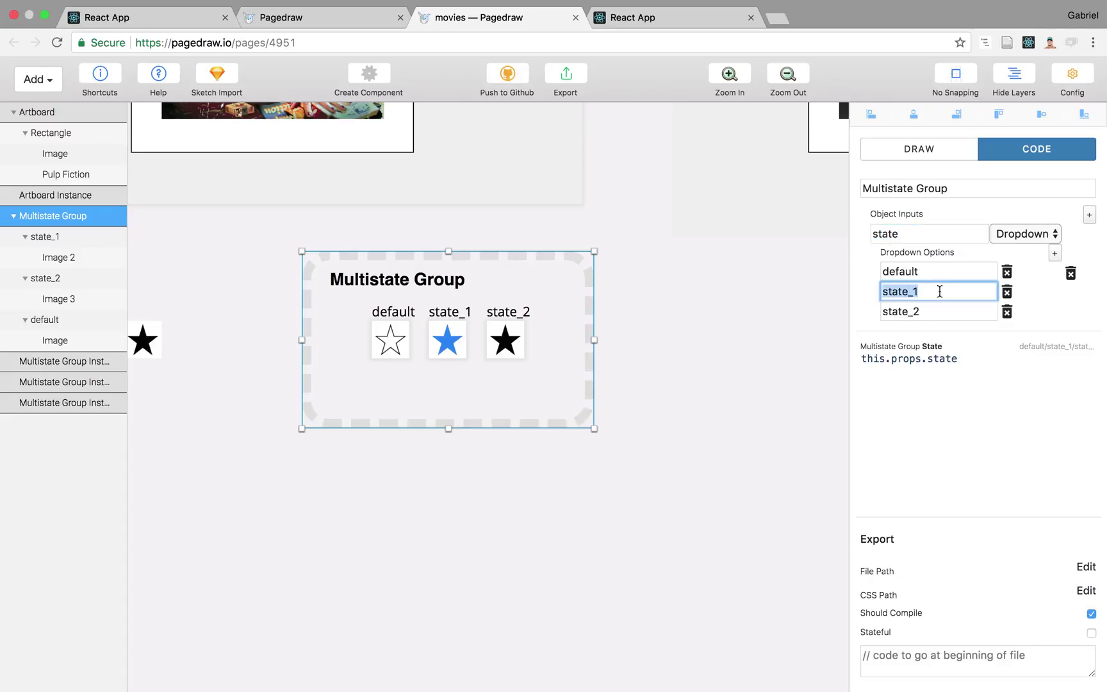
pyautogui.click(924, 313)
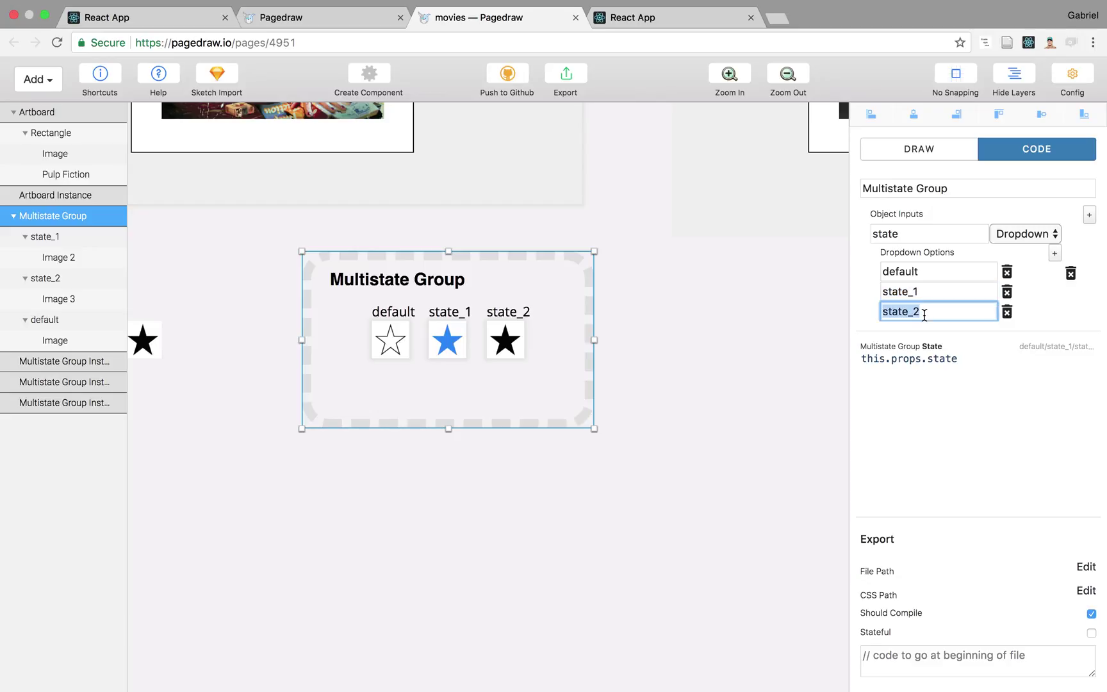
pyautogui.write('filled')
pyautogui.click(933, 292)
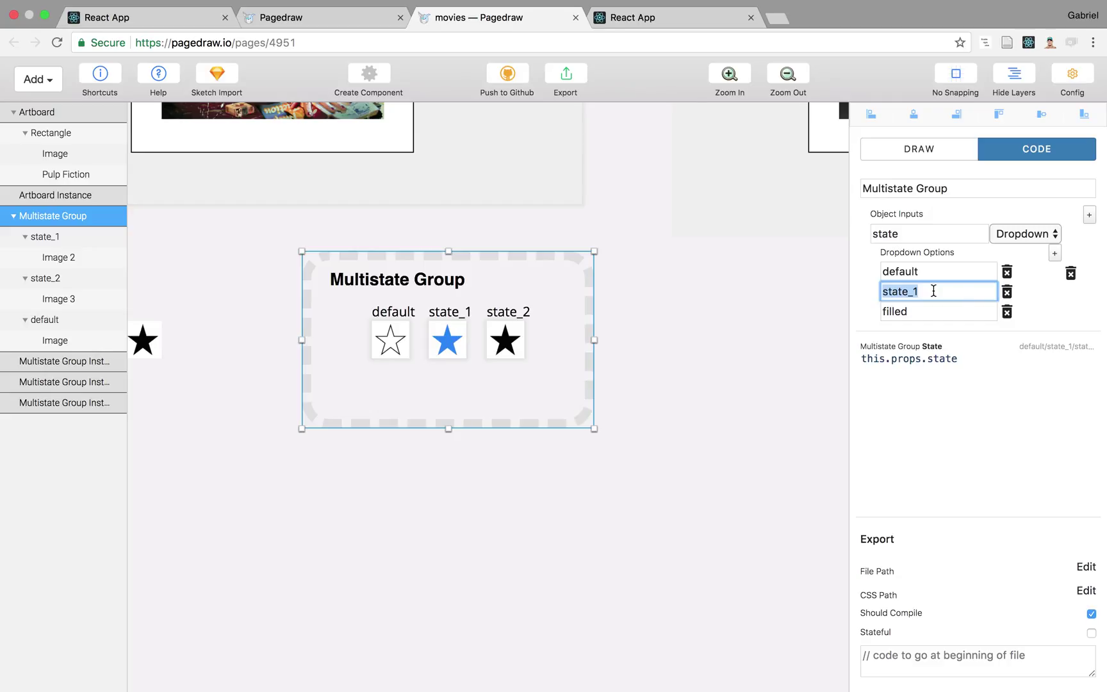
pyautogui.write('highlighted:hover')
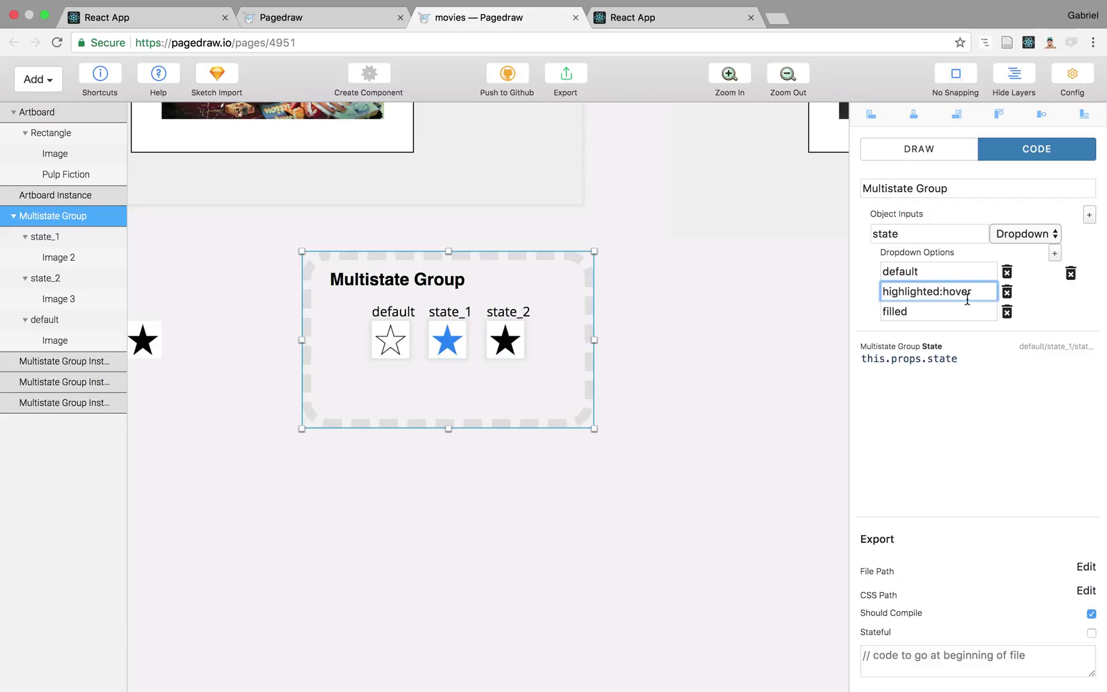
# Review the group's state input and examine the state options offered in the black star instance's drawing properties.
pyautogui.moveTo(972, 298); pyautogui.dragTo(945, 296)
pyautogui.click(883, 235)
pyautogui.doubleClick(882, 235)
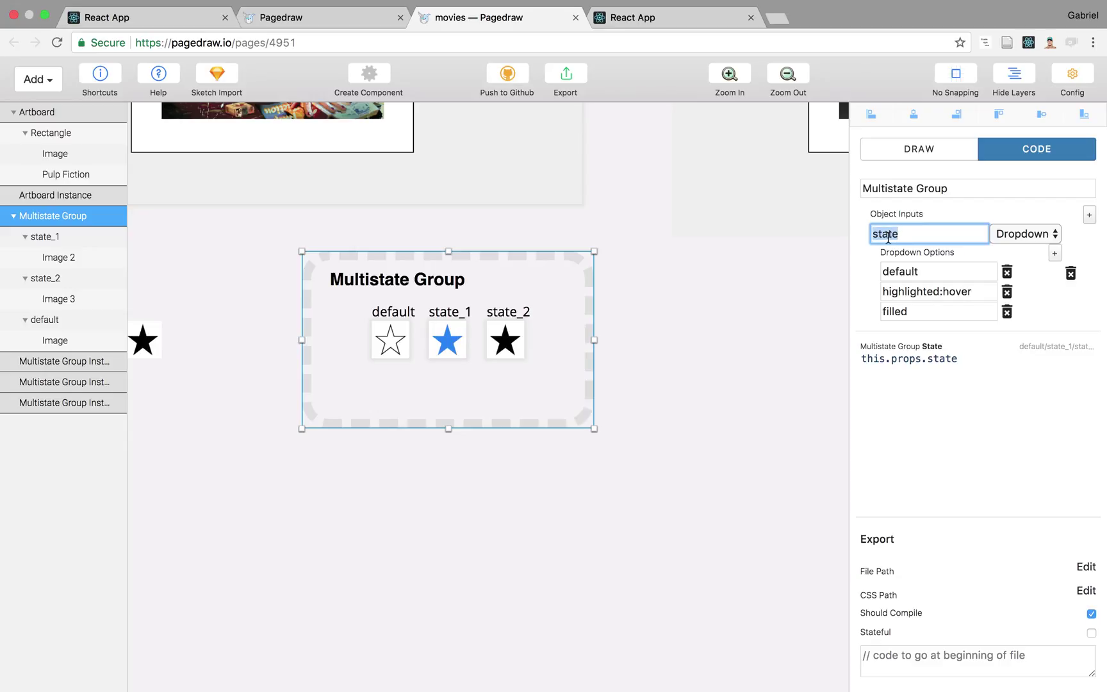
pyautogui.click(882, 234)
pyautogui.doubleClick(884, 234)
pyautogui.hscroll(-3, 756, 330)
pyautogui.click(194, 339)
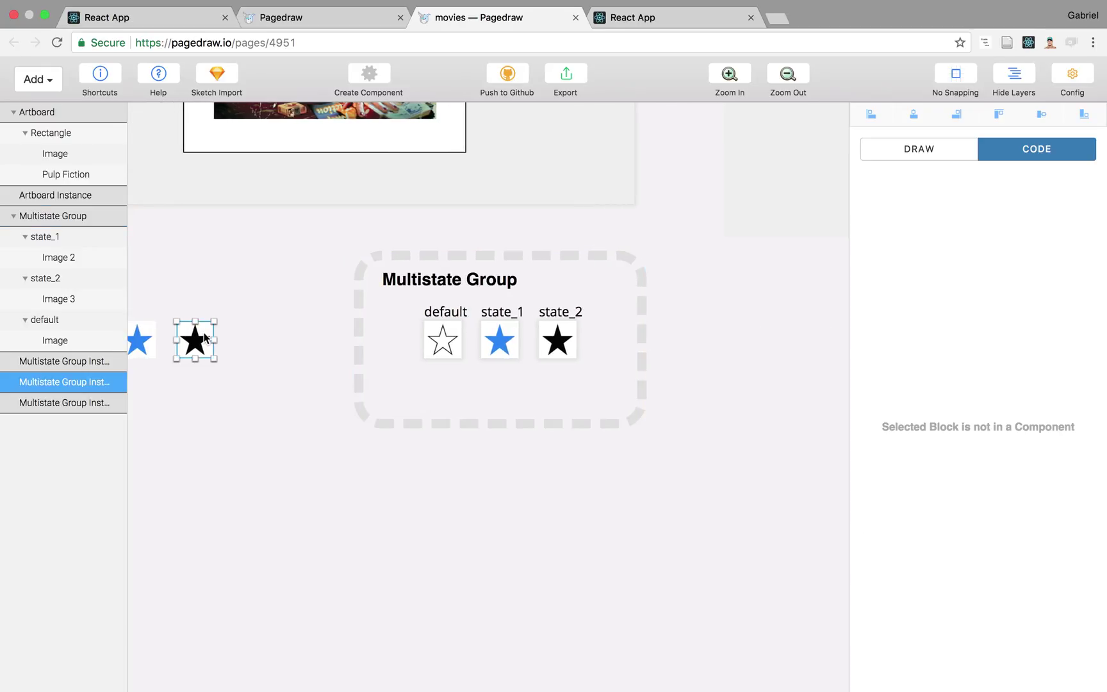
pyautogui.click(942, 149)
pyautogui.click(1001, 416)
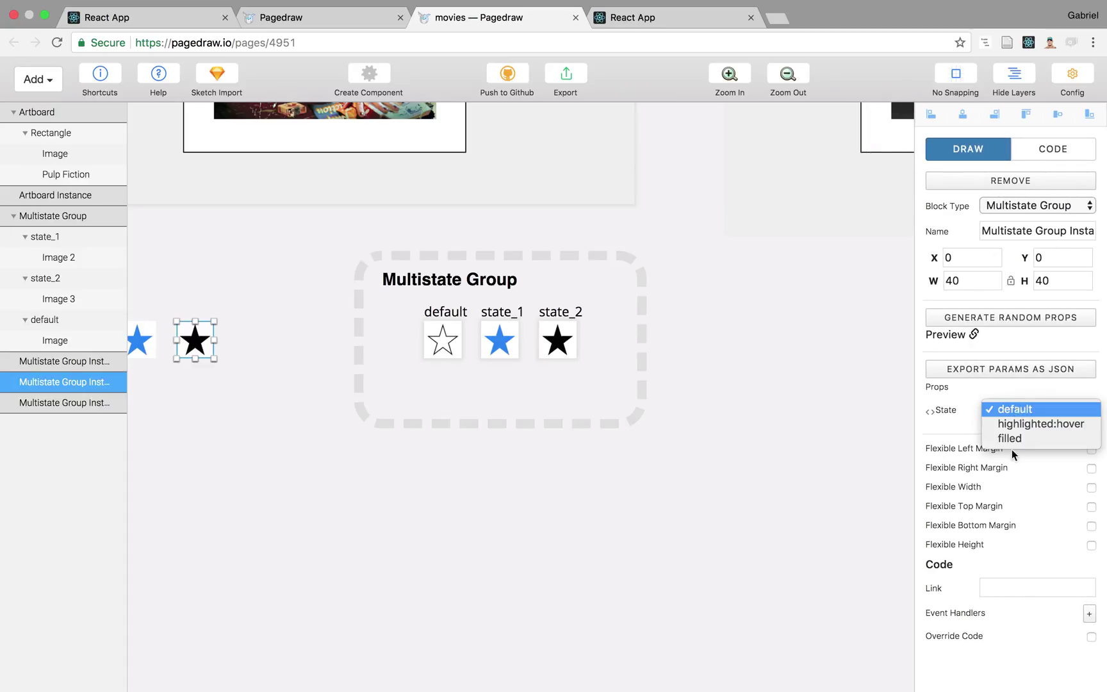
pyautogui.click(773, 373)
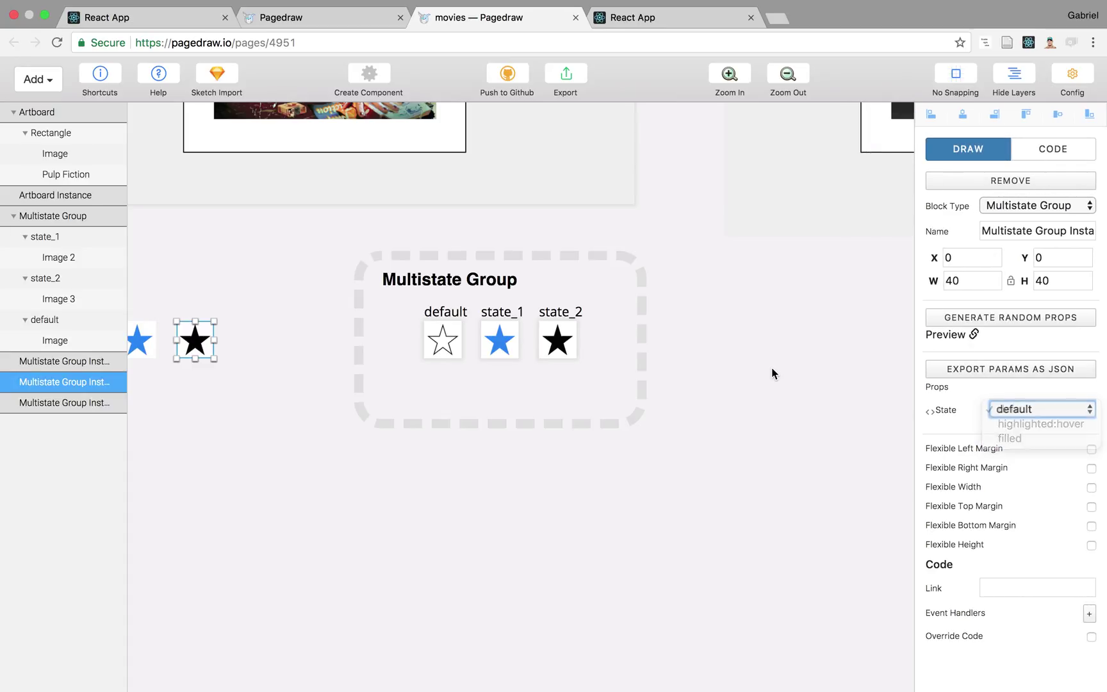
# Inspect the black star image, the state_1 artboard and the default state's artboard and image inside the multistate group.
pyautogui.click(558, 330)
pyautogui.scroll(2, 558, 329)
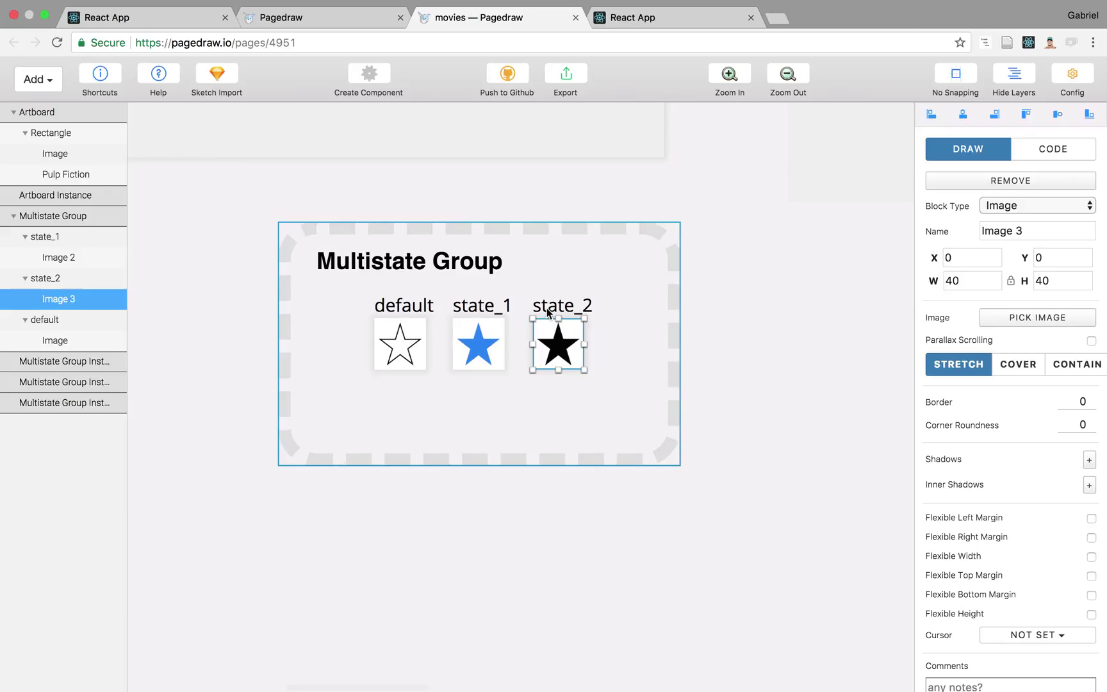
pyautogui.click(482, 306)
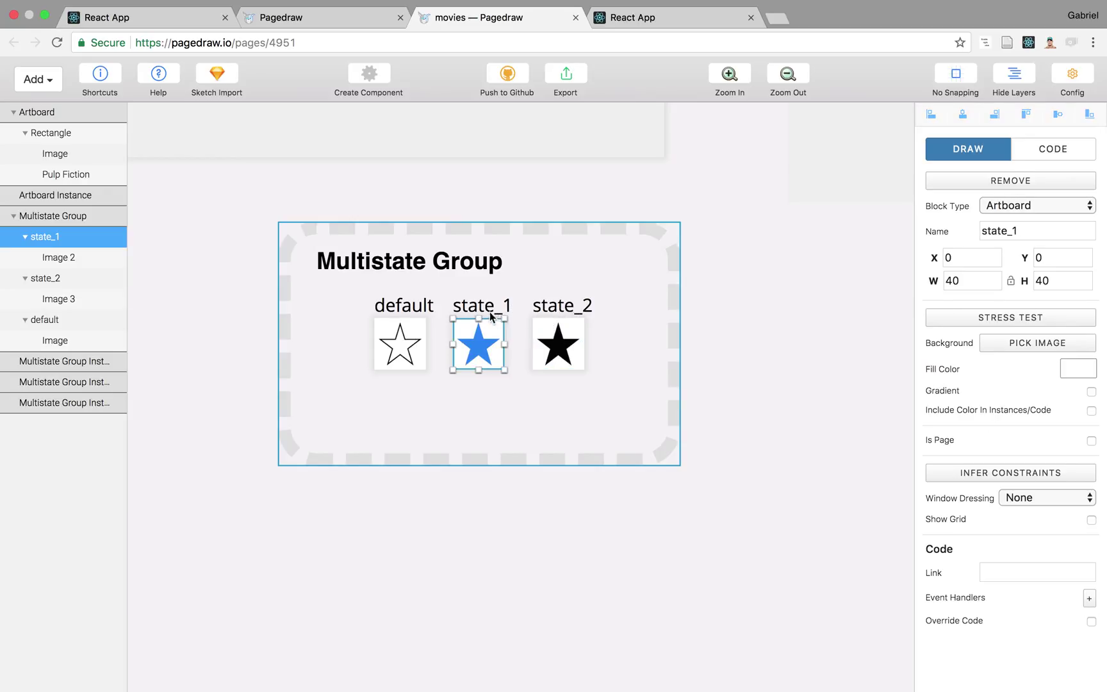
pyautogui.press('Tab')
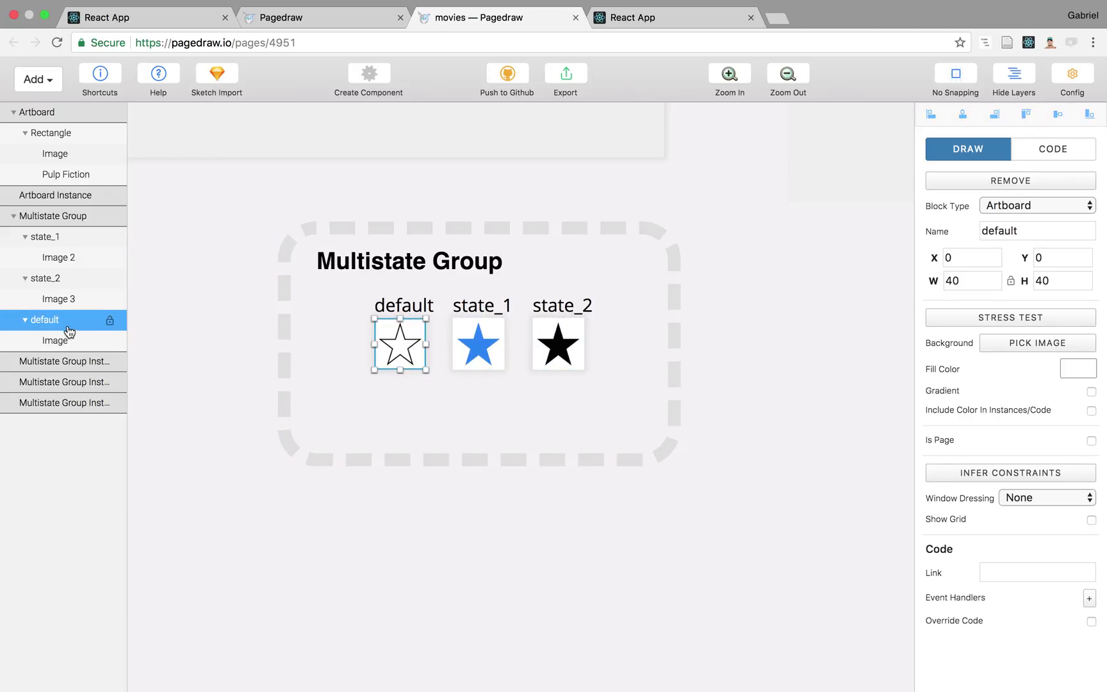
pyautogui.click(56, 346)
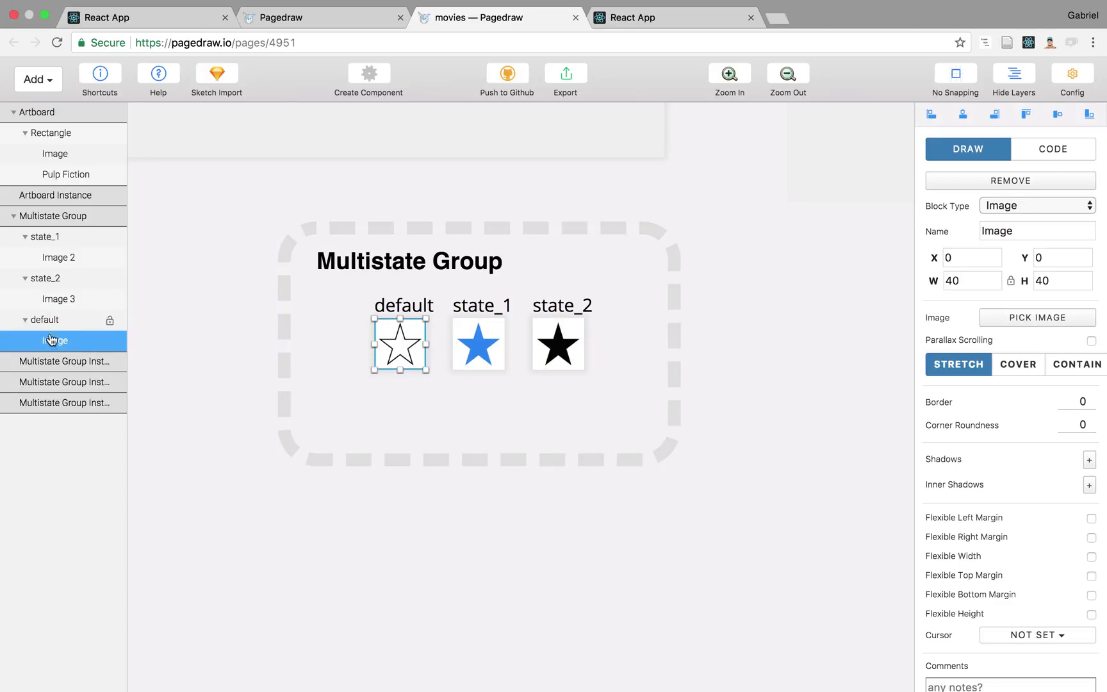
pyautogui.click(48, 321)
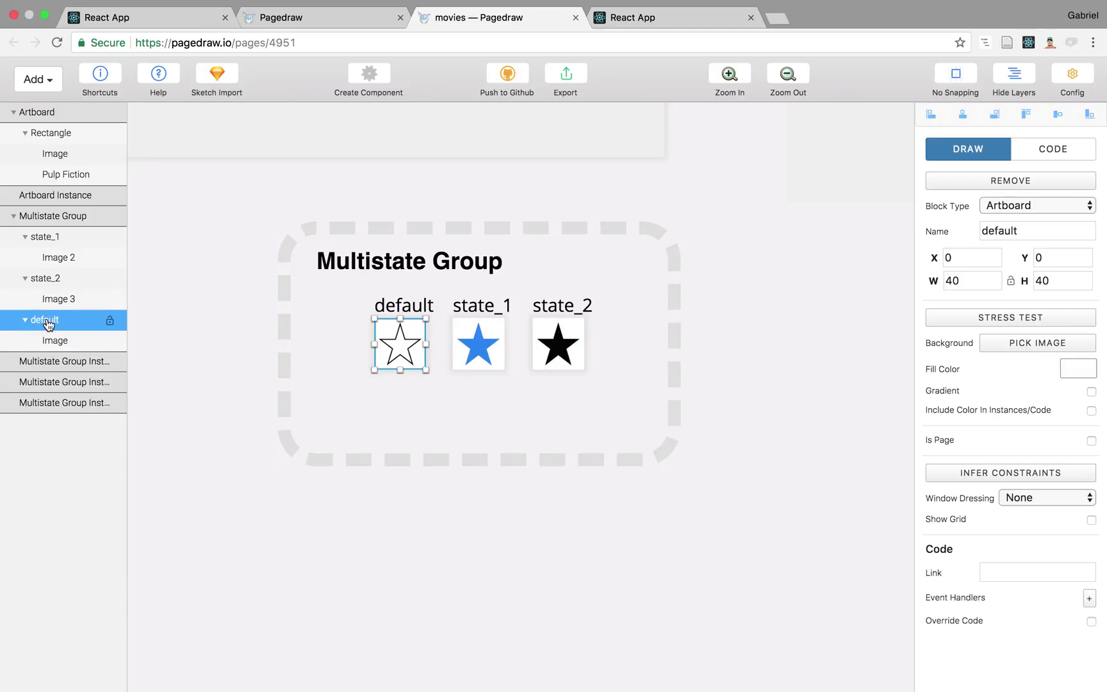
# Rename the multistate group's state_2 artboard to filled and the state_1 artboard to highlighted:hover.
pyautogui.doubleClick(1029, 233)
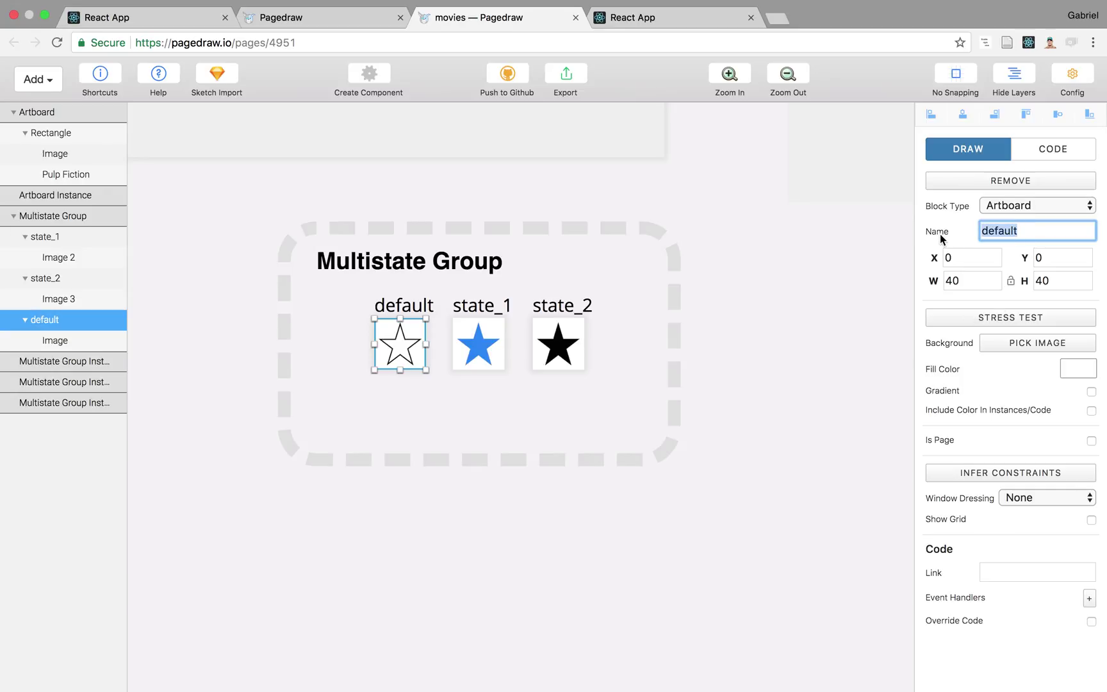
pyautogui.click(71, 284)
pyautogui.click(1027, 230)
pyautogui.doubleClick(1028, 230)
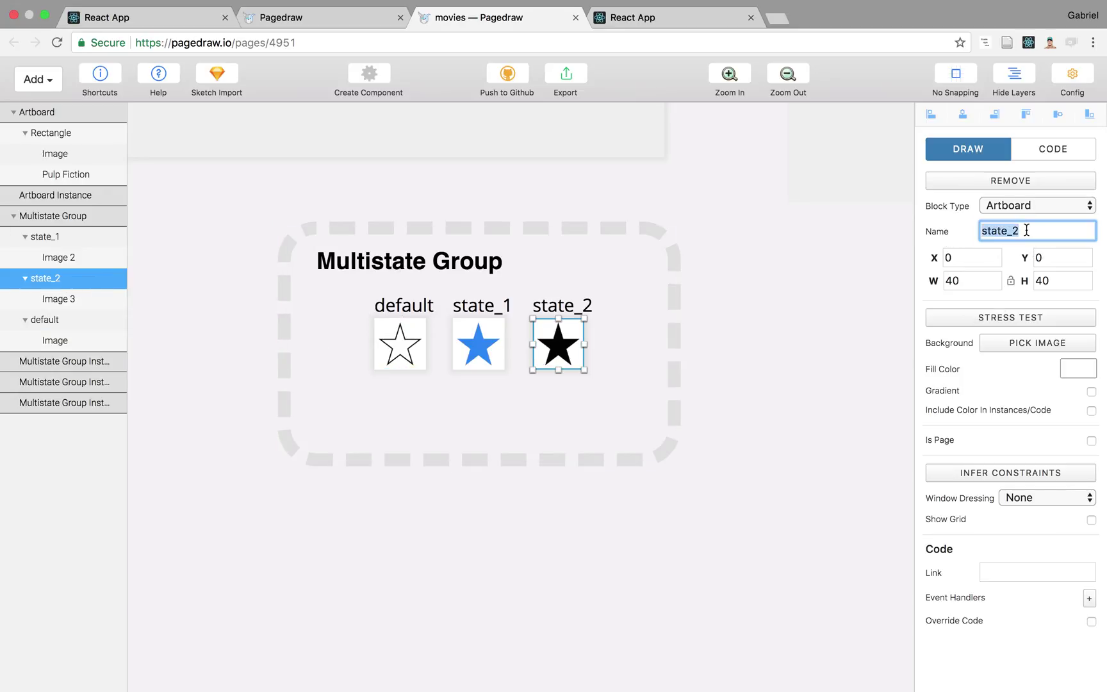
pyautogui.write('filled')
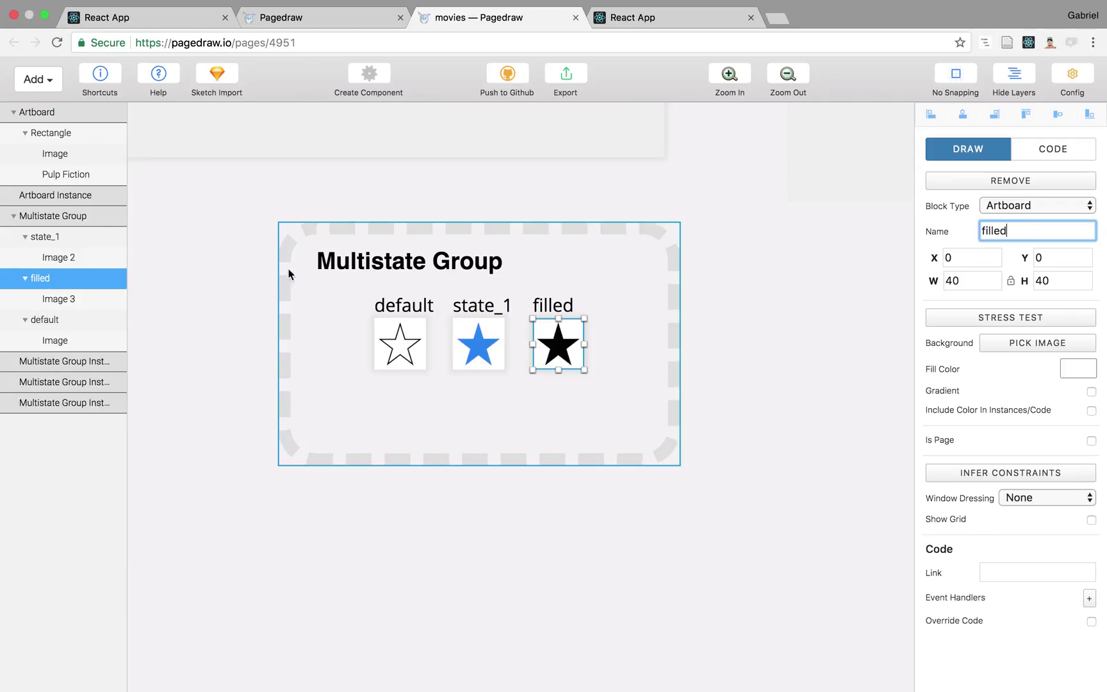
pyautogui.click(72, 238)
pyautogui.doubleClick(1045, 231)
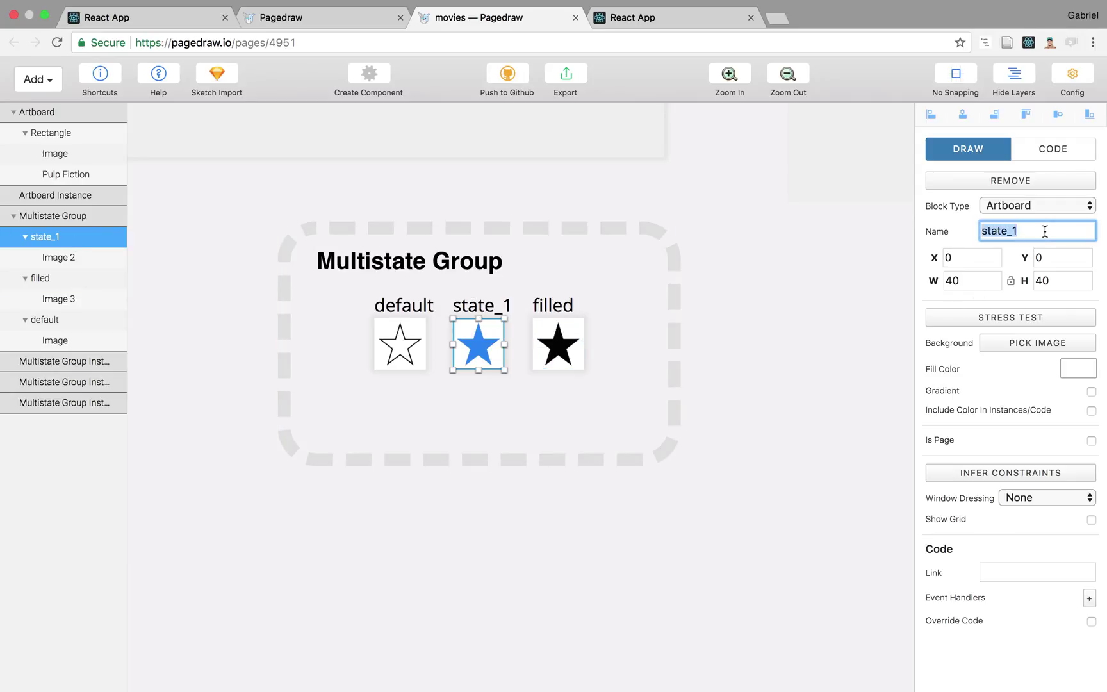
pyautogui.write('highlighted:hover')
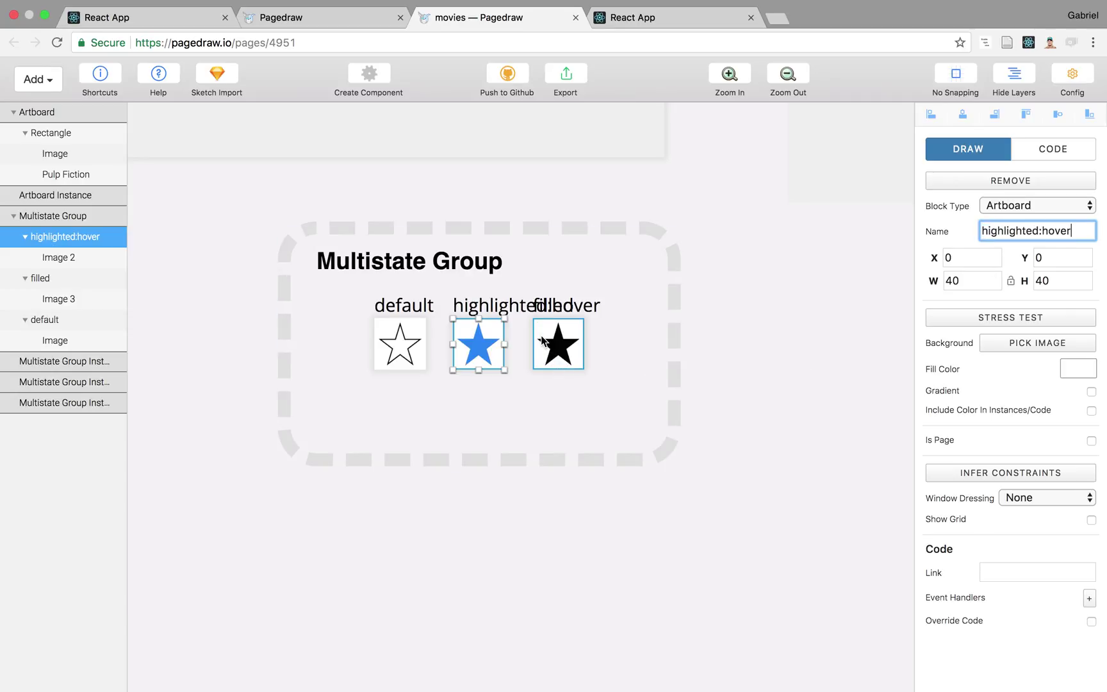
# Move the filled artboard lower inside the multistate group so its label clears the highlighted:hover label.
pyautogui.click(541, 335)
pyautogui.moveTo(558, 338); pyautogui.dragTo(569, 380)
pyautogui.scroll(-3, 587, 457)
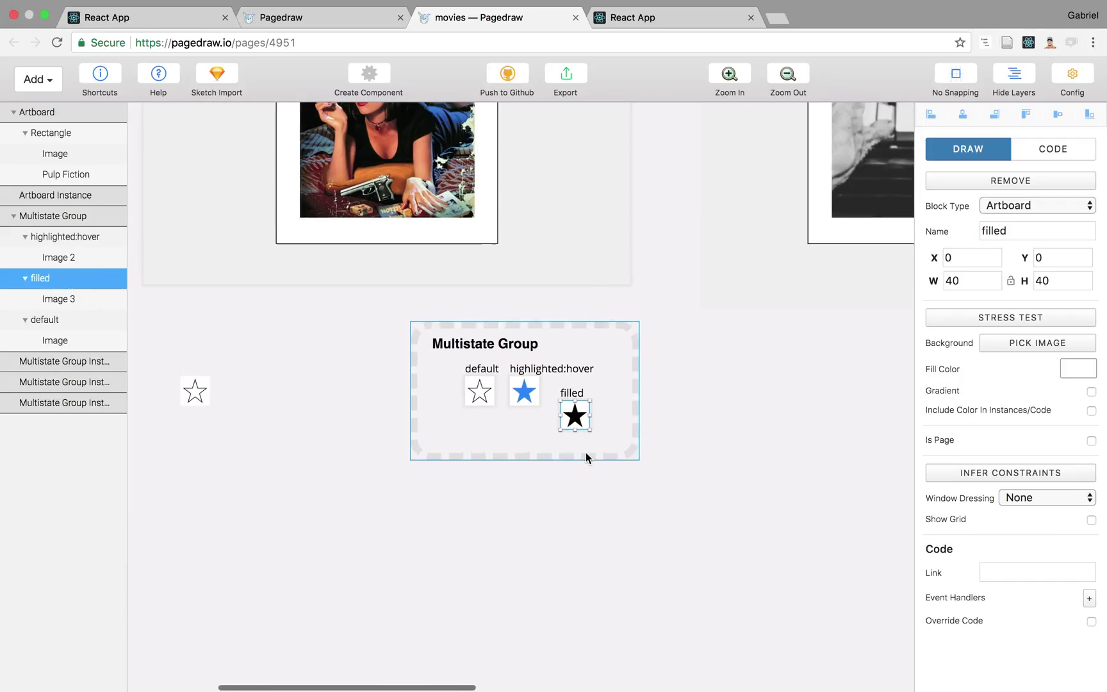
pyautogui.scroll(-5, 472, 458)
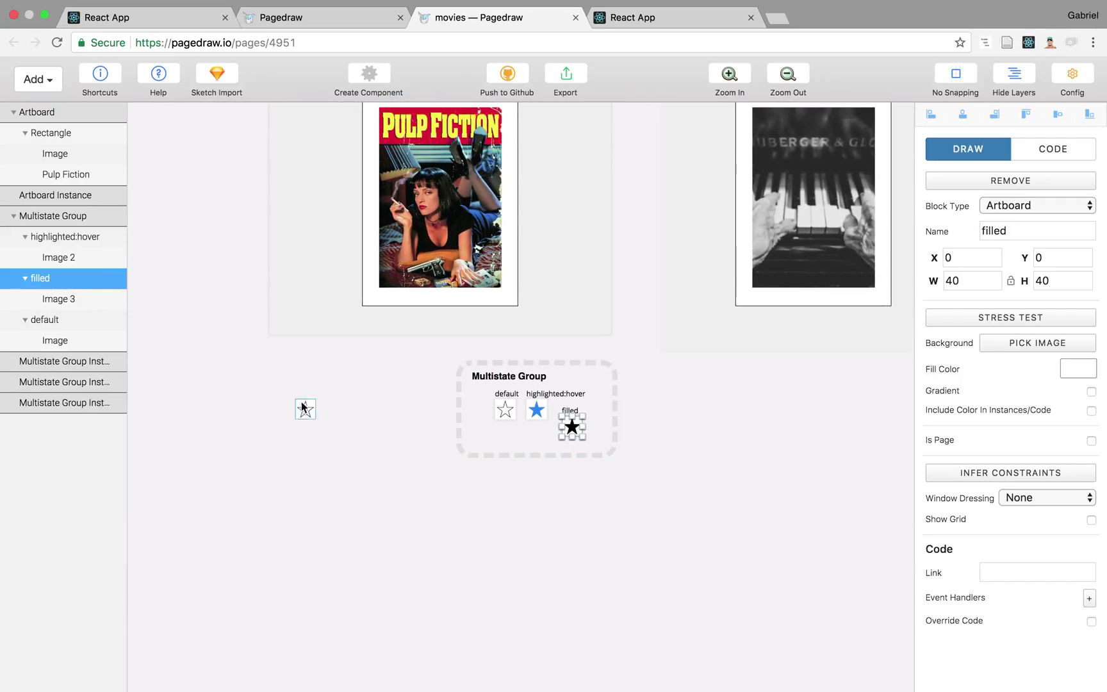
# Check the state options of the outlined star instance beside the multistate group, keeping it on default.
pyautogui.click(304, 408)
pyautogui.scroll(4, 304, 403)
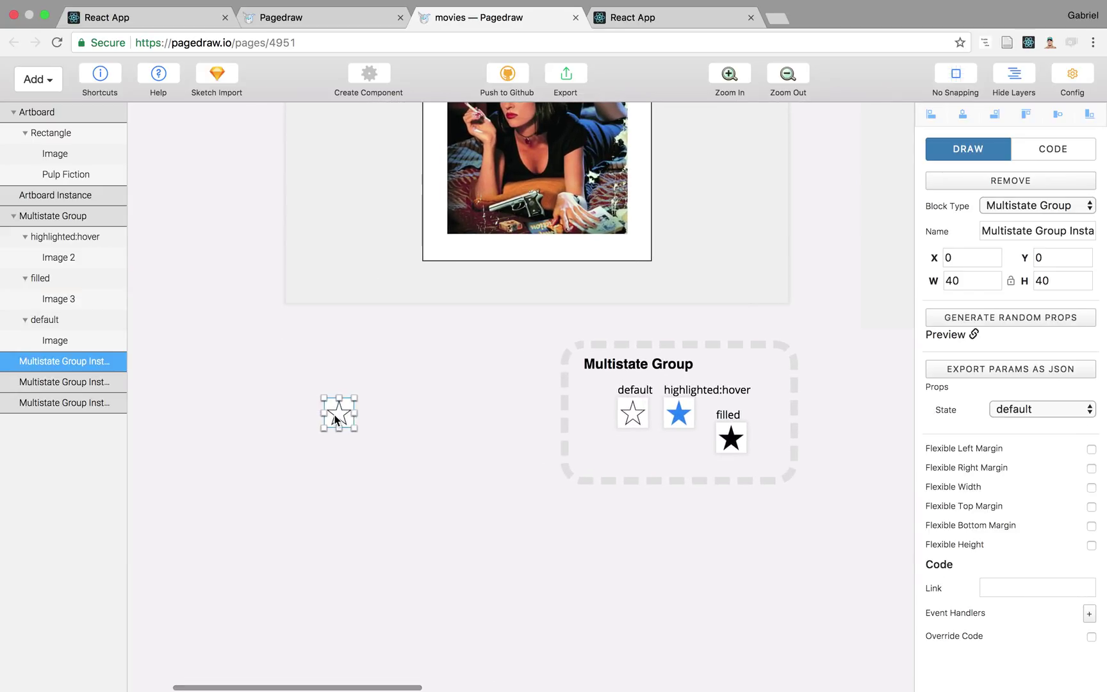
pyautogui.moveTo(335, 417); pyautogui.dragTo(414, 358)
pyautogui.click(1034, 414)
pyautogui.click(1034, 427)
pyautogui.click(1036, 408)
pyautogui.press('Escape')
pyautogui.press('Down')
pyautogui.click(1031, 404)
pyautogui.click(1033, 380)
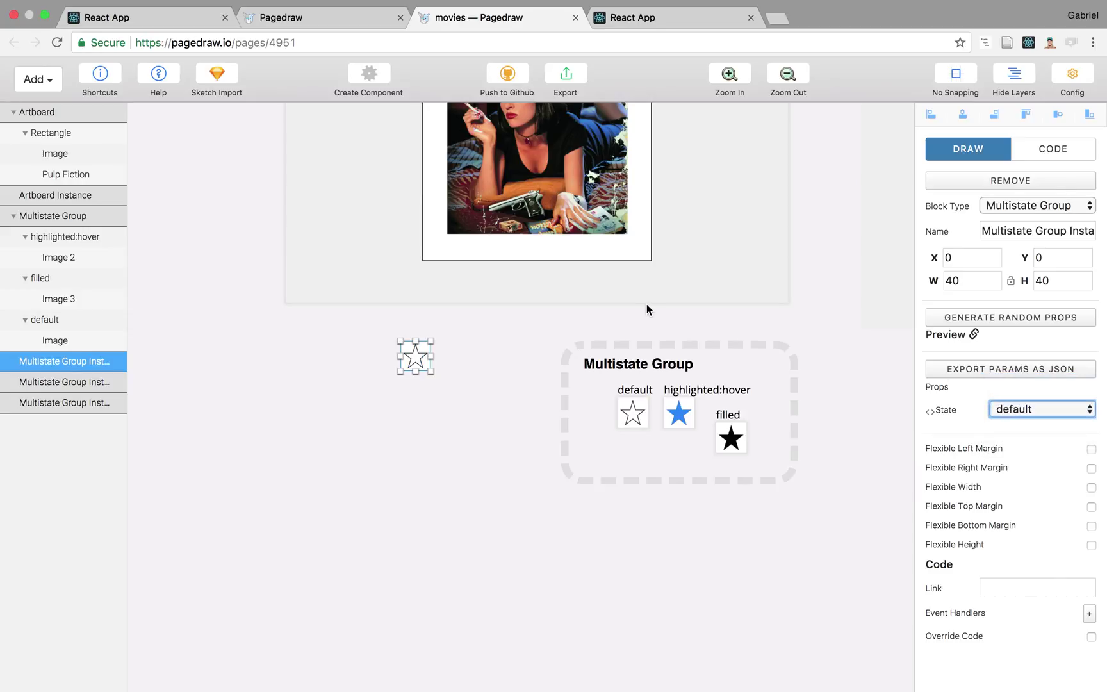
# Place the outlined star instance beneath the poster in the Pulp Fiction card, extending the card downward and the artboard to a height of 553.
pyautogui.scroll(-2, 646, 308)
pyautogui.moveTo(460, 349); pyautogui.dragTo(559, 301)
pyautogui.click(540, 268)
pyautogui.click(536, 297)
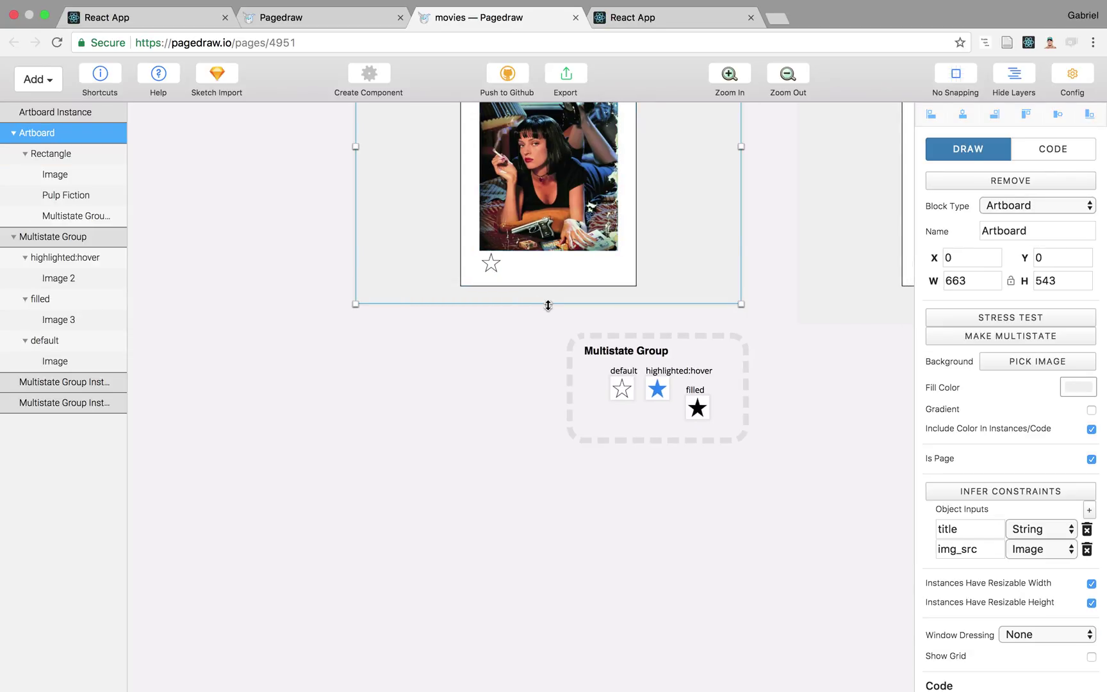
pyautogui.moveTo(548, 306); pyautogui.dragTo(549, 313)
pyautogui.scroll(2, 549, 314)
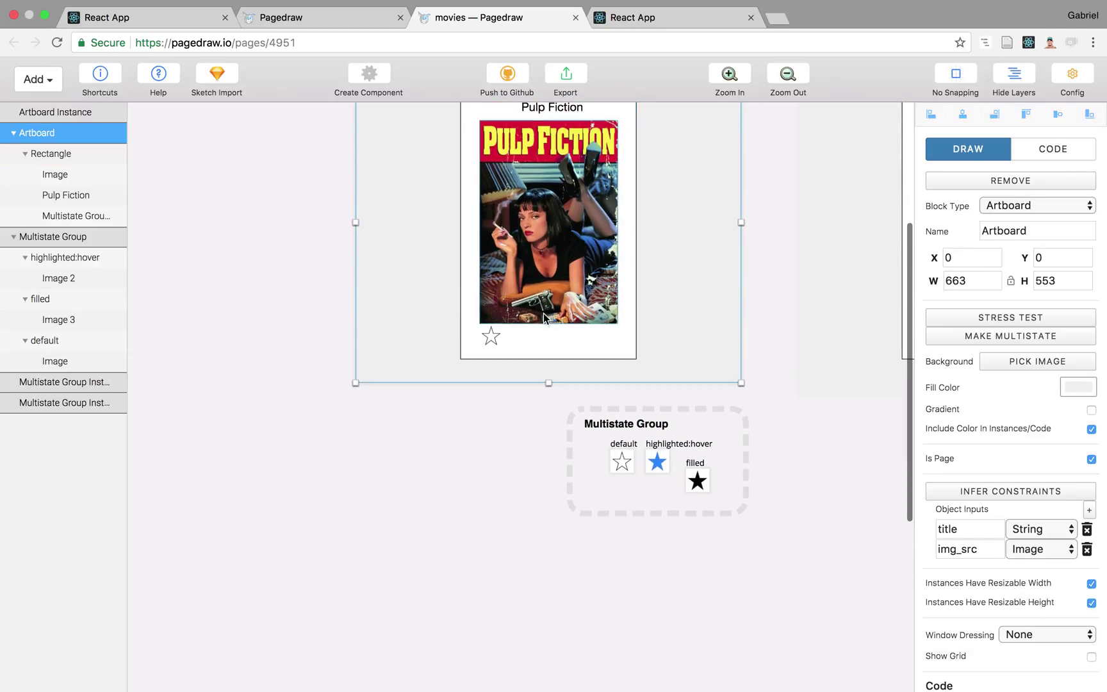
# Try positioning the star instance across the card's bottom border, moving it inside the card and back out to compare the overlap.
pyautogui.click(490, 337)
pyautogui.scroll(3, 490, 340)
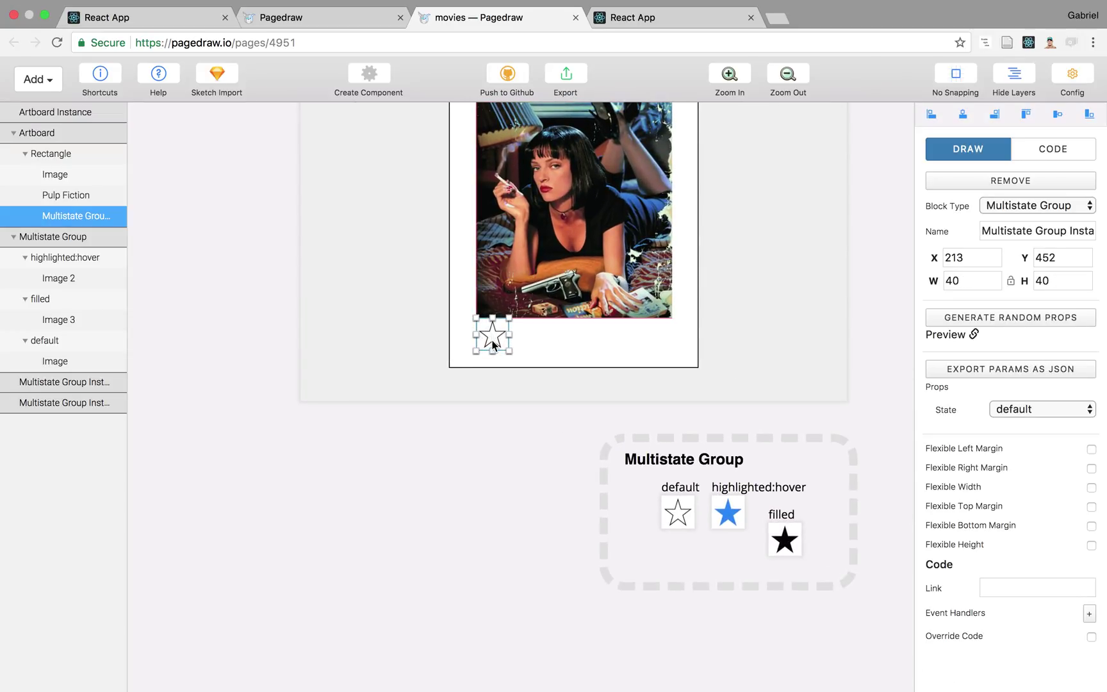
pyautogui.moveTo(480, 360); pyautogui.dragTo(478, 376)
pyautogui.click(444, 490)
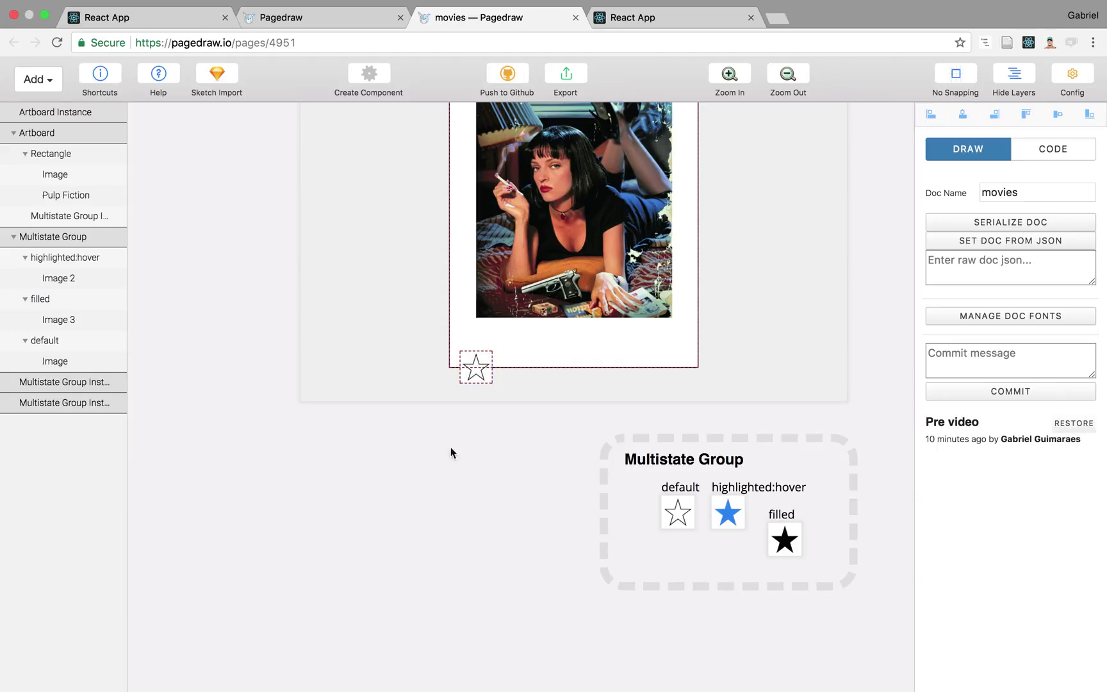
pyautogui.scroll(3, 538, 337)
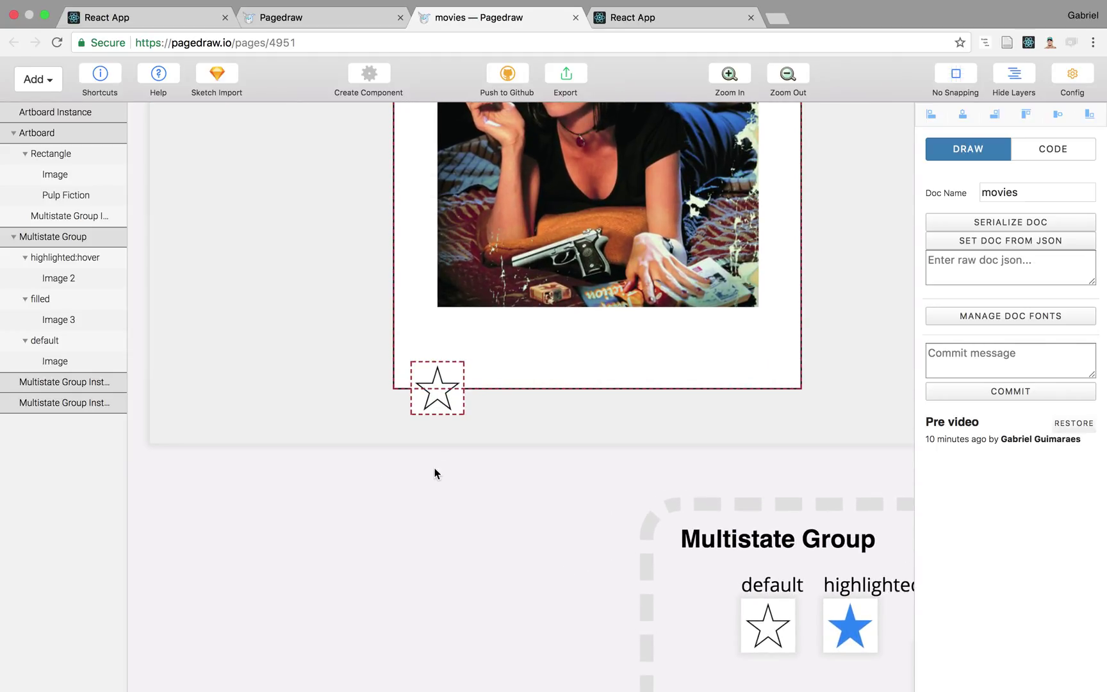
pyautogui.scroll(-5, 470, 461)
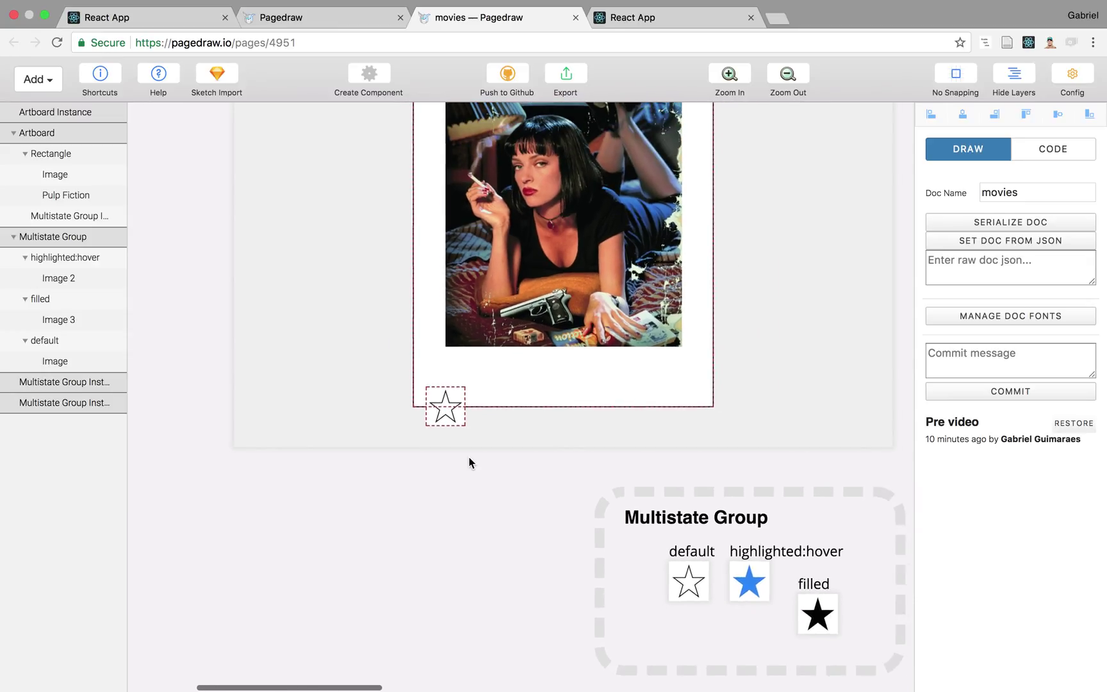
pyautogui.moveTo(450, 421); pyautogui.dragTo(467, 408)
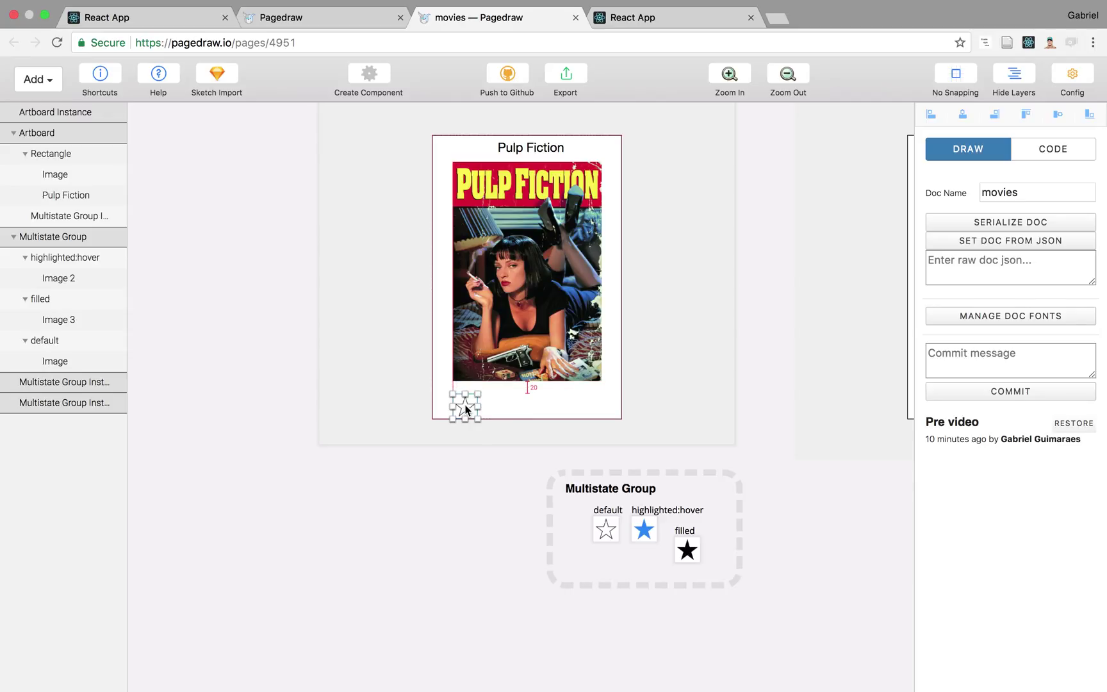
pyautogui.scroll(3, 458, 395)
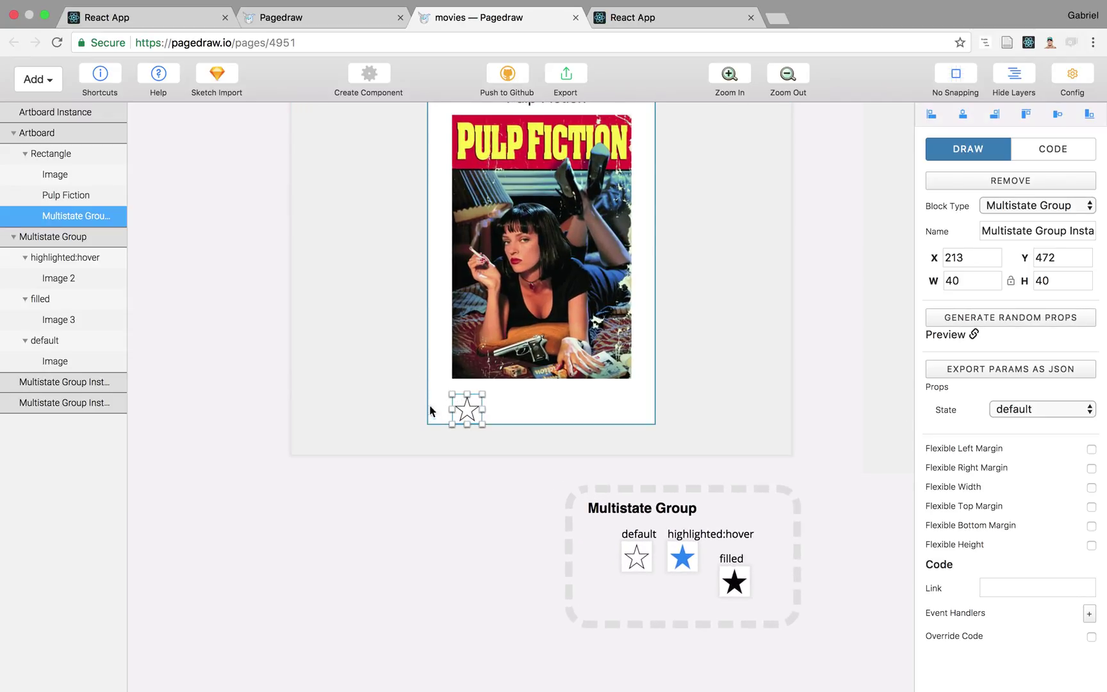
pyautogui.moveTo(468, 412); pyautogui.dragTo(453, 426)
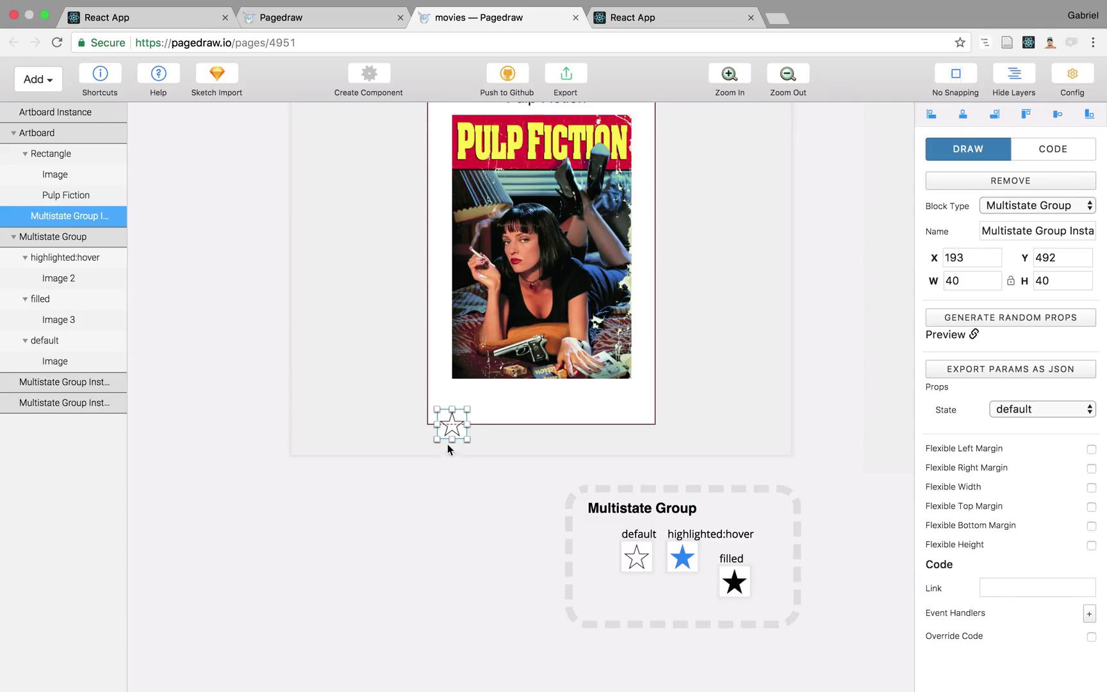
pyautogui.click(448, 522)
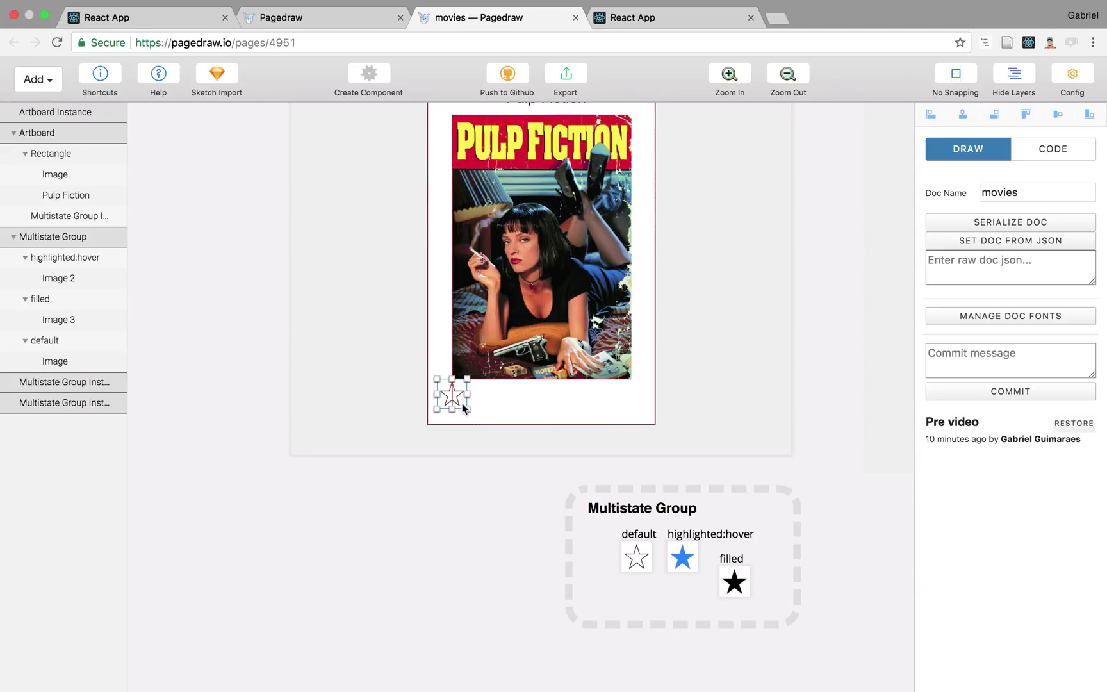
# Move the star instance back inside the card beneath the poster, at X 213 and Y 459.
pyautogui.click(454, 425)
pyautogui.moveTo(452, 425); pyautogui.dragTo(472, 401)
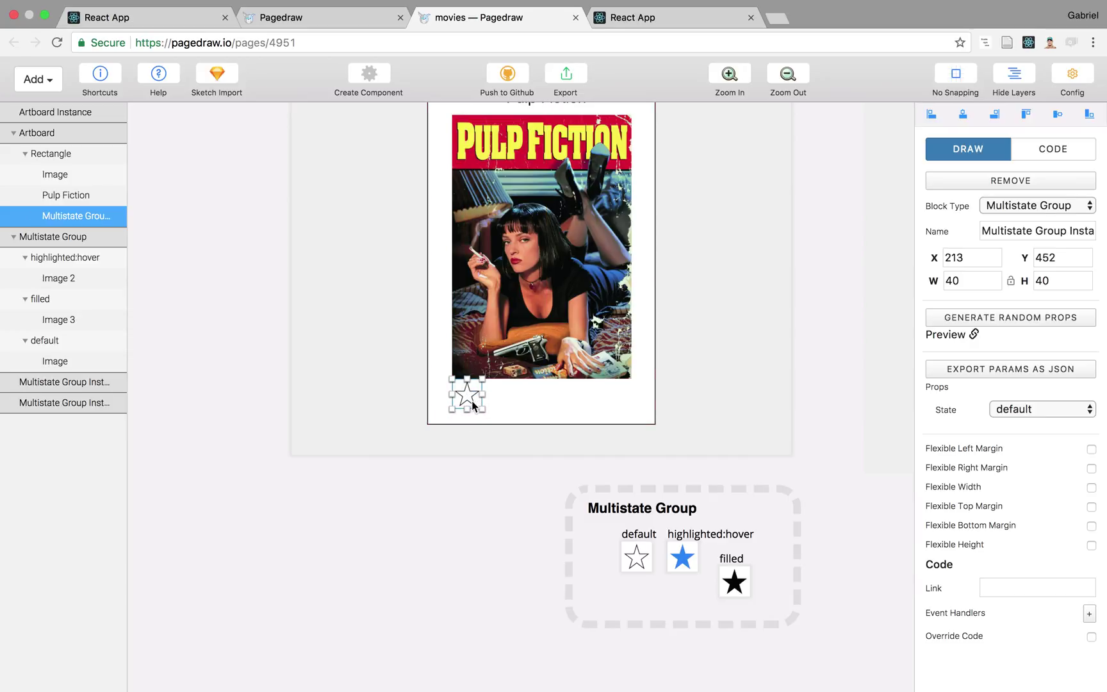
pyautogui.press('Down')
pyautogui.press('Down')
pyautogui.press('Down')
pyautogui.press('Down')
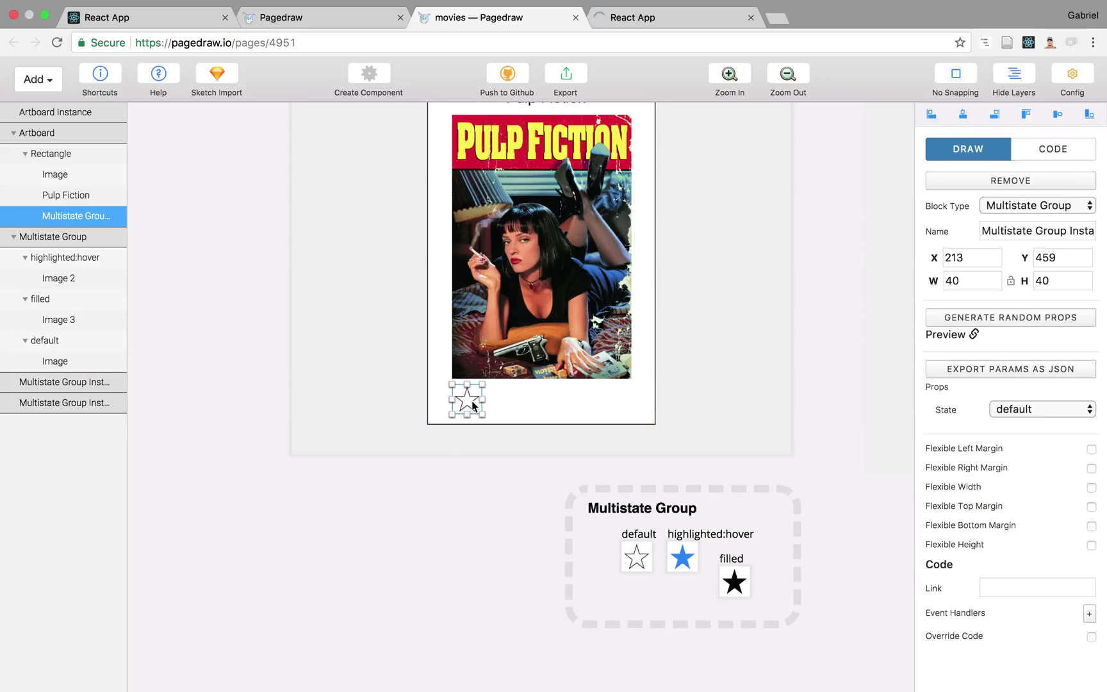
# Duplicate the star instance into a row of five adjacent stars and centre the row horizontally in the card.
pyautogui.moveTo(467, 405); pyautogui.dragTo(589, 405)
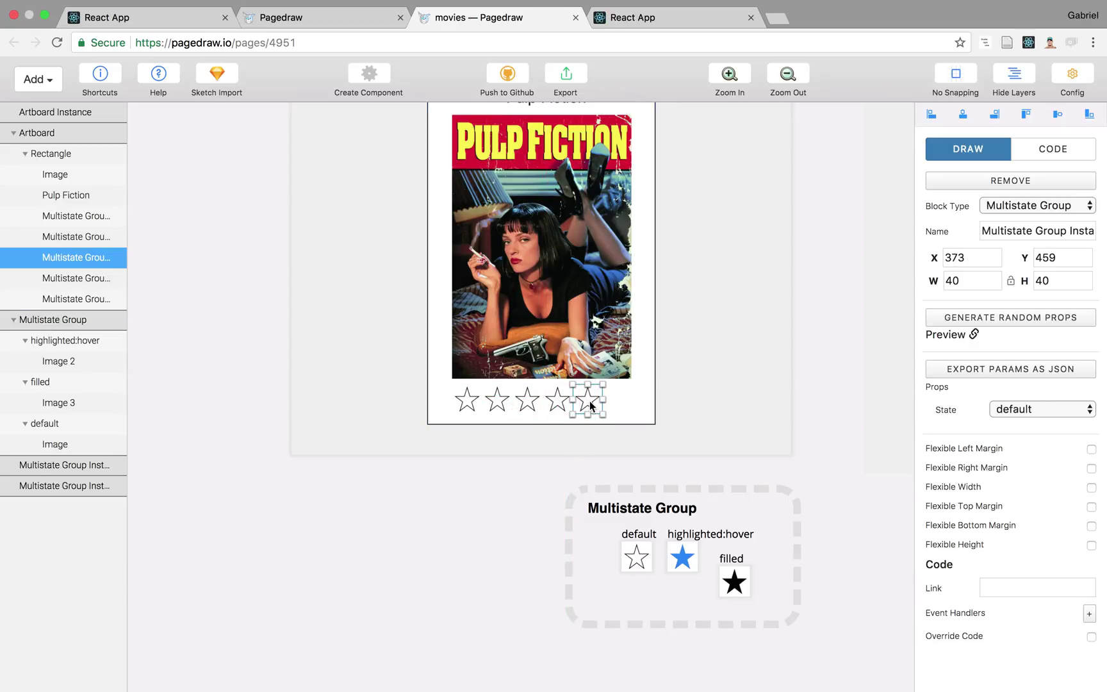
pyautogui.keyDown('shift'); pyautogui.click(558, 402); pyautogui.keyUp('shift')
pyautogui.keyDown('shift'); pyautogui.click(532, 401); pyautogui.keyUp('shift')
pyautogui.keyDown('shift'); pyautogui.click(500, 403); pyautogui.keyUp('shift')
pyautogui.keyDown('shift'); pyautogui.click(467, 402); pyautogui.keyUp('shift')
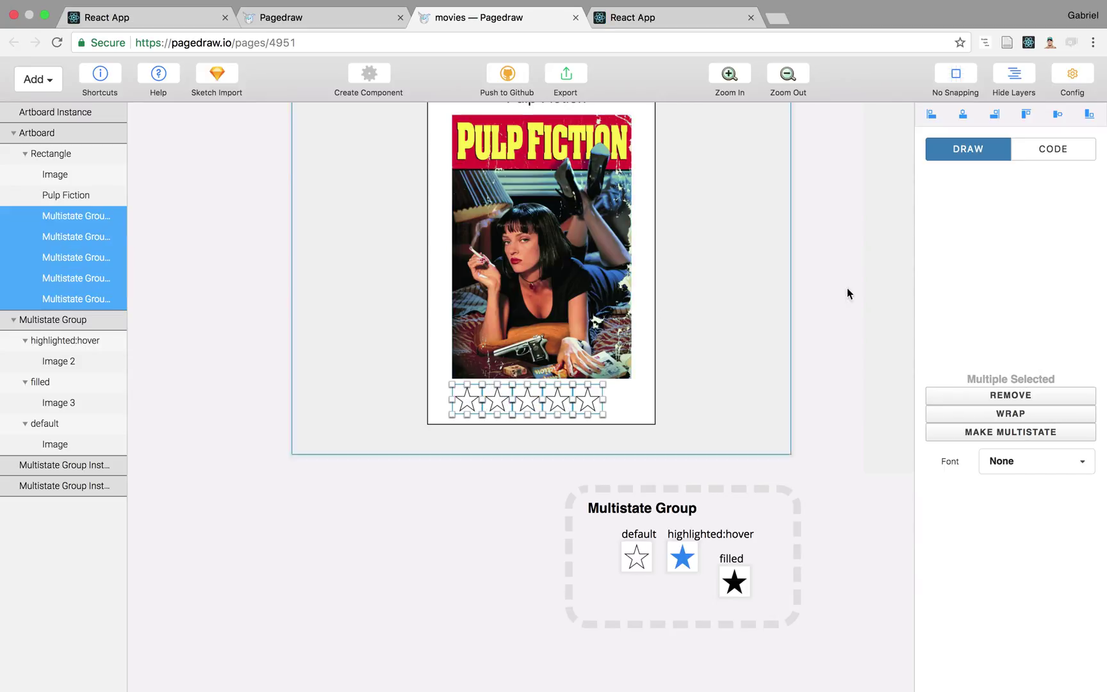
pyautogui.click(963, 116)
pyautogui.click(447, 586)
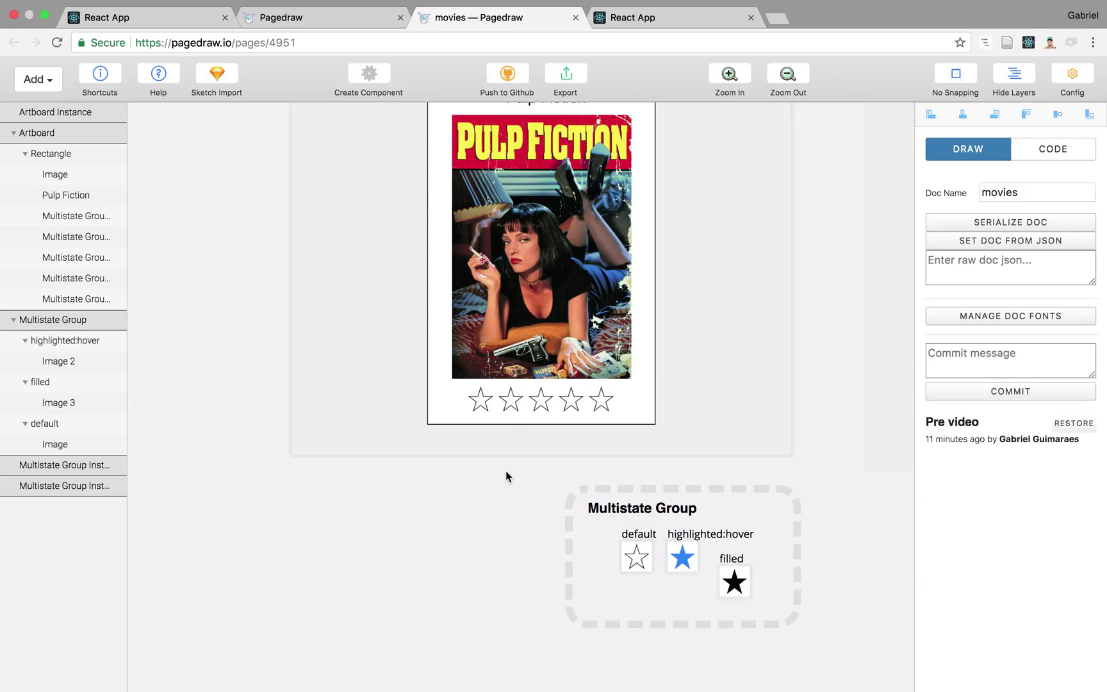
# Set the state of the first two stars in the row to filled and check the running React app on localhost:3000.
pyautogui.click(481, 399)
pyautogui.click(1032, 408)
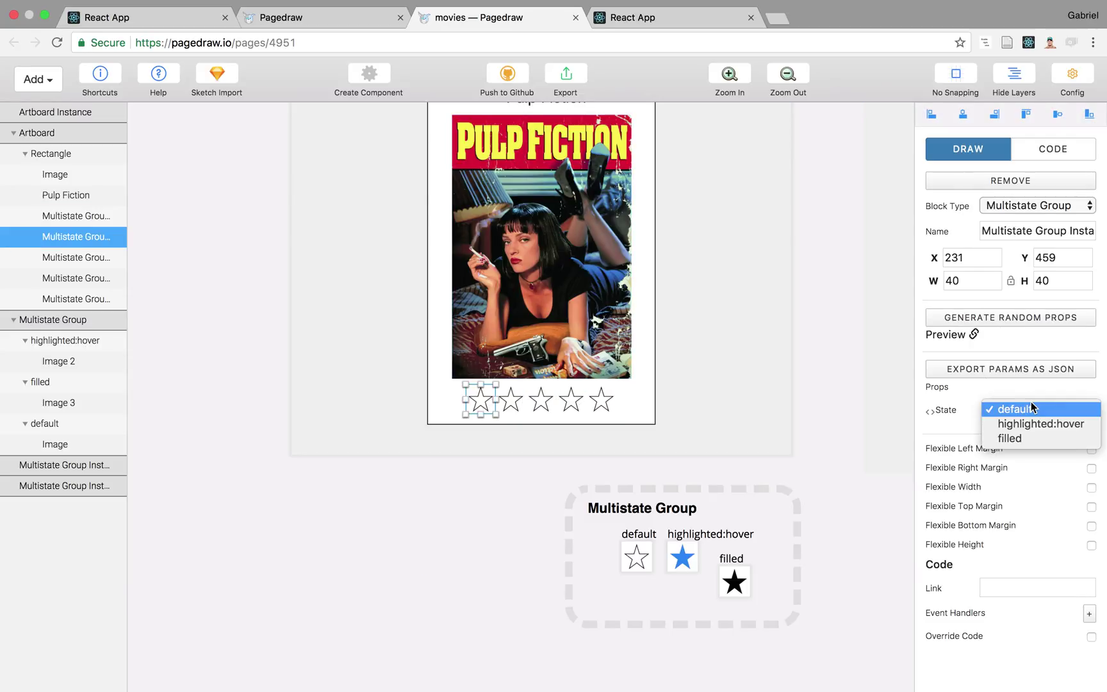
pyautogui.click(1019, 439)
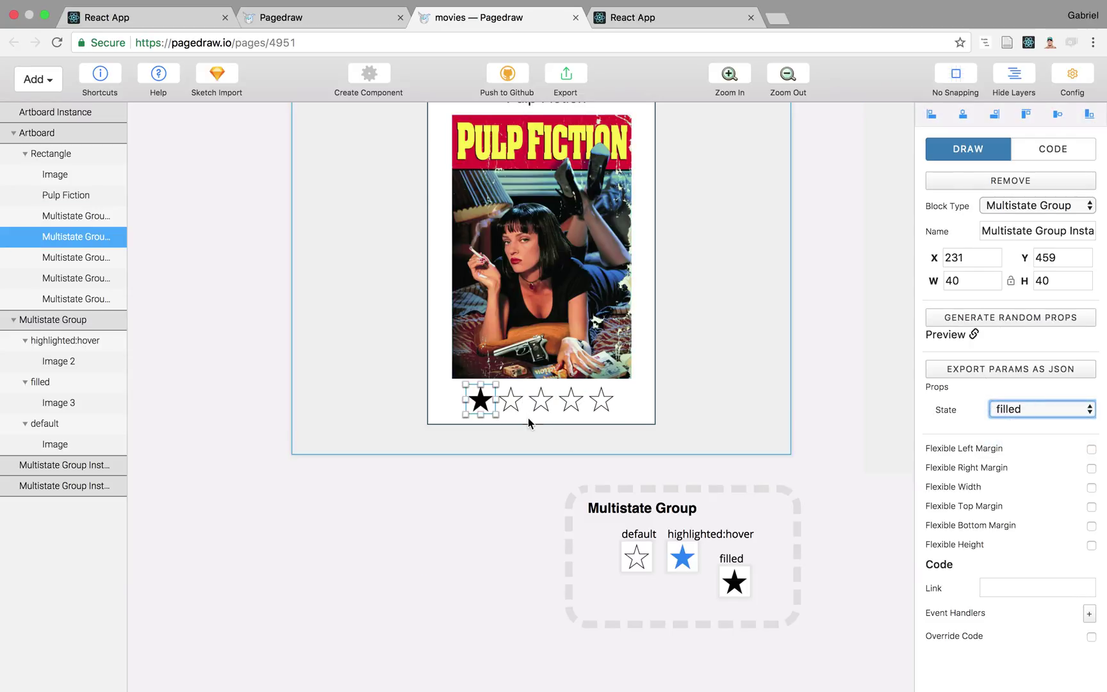
pyautogui.click(506, 399)
pyautogui.click(1034, 410)
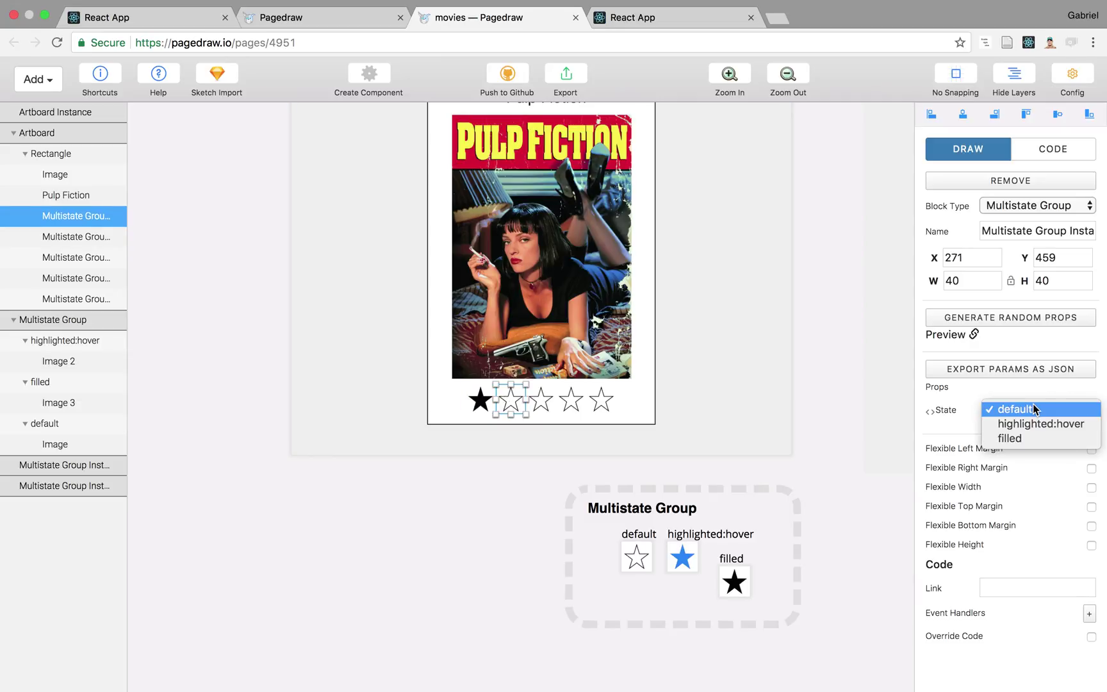
pyautogui.click(1019, 439)
pyautogui.scroll(-3, 576, 438)
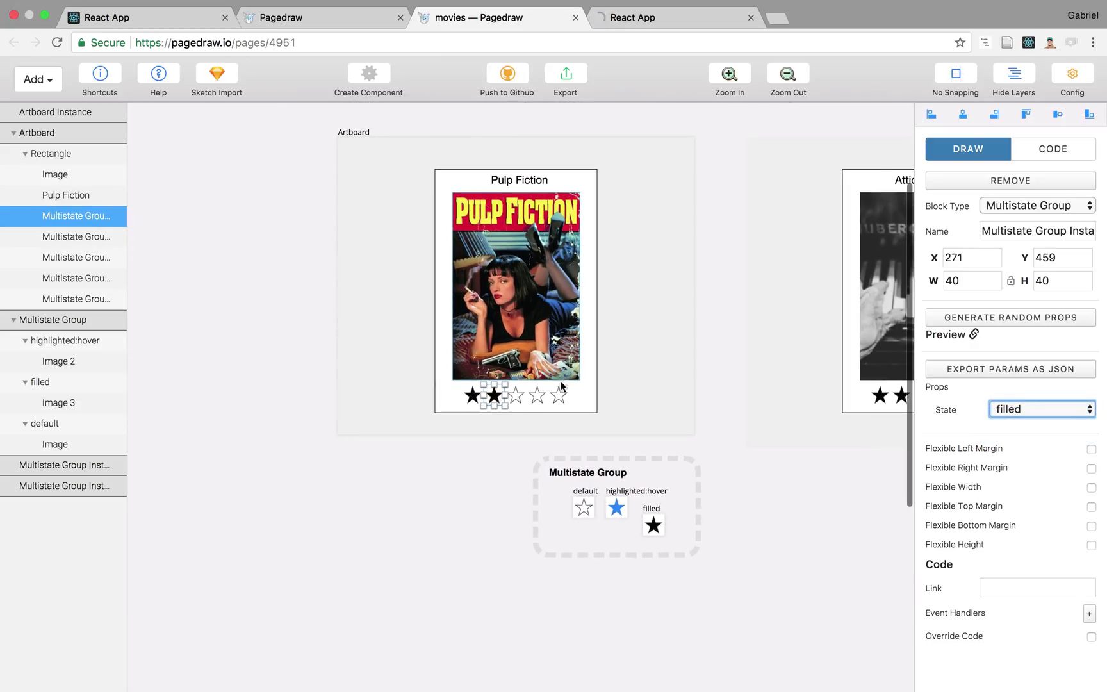
pyautogui.click(649, 18)
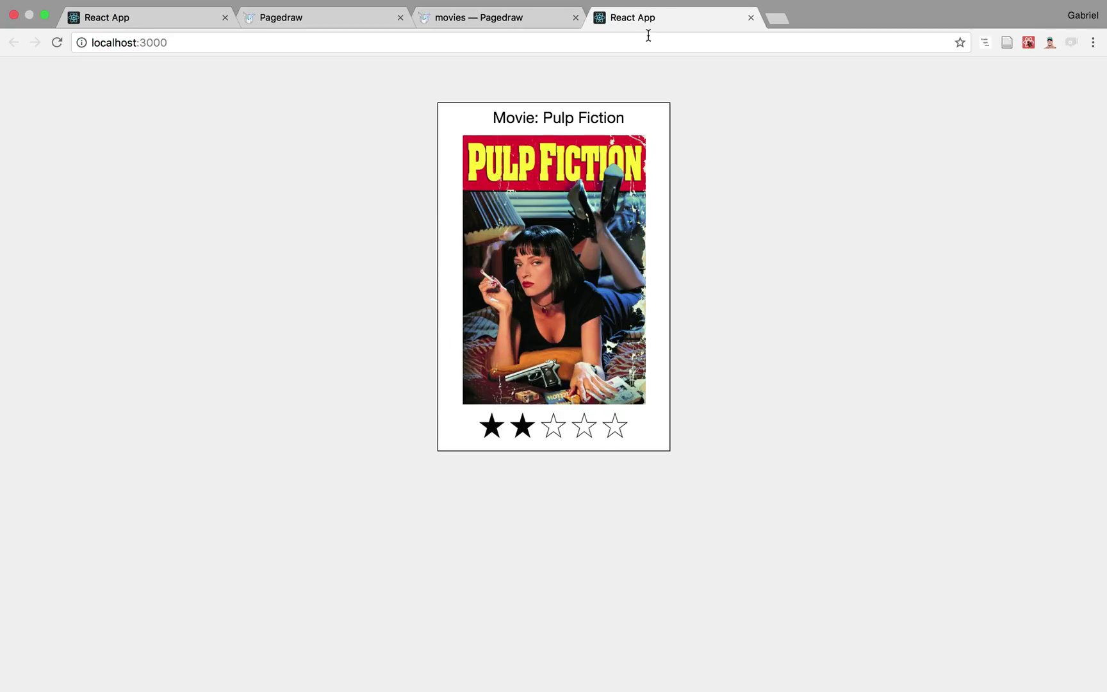
pyautogui.click(527, 14)
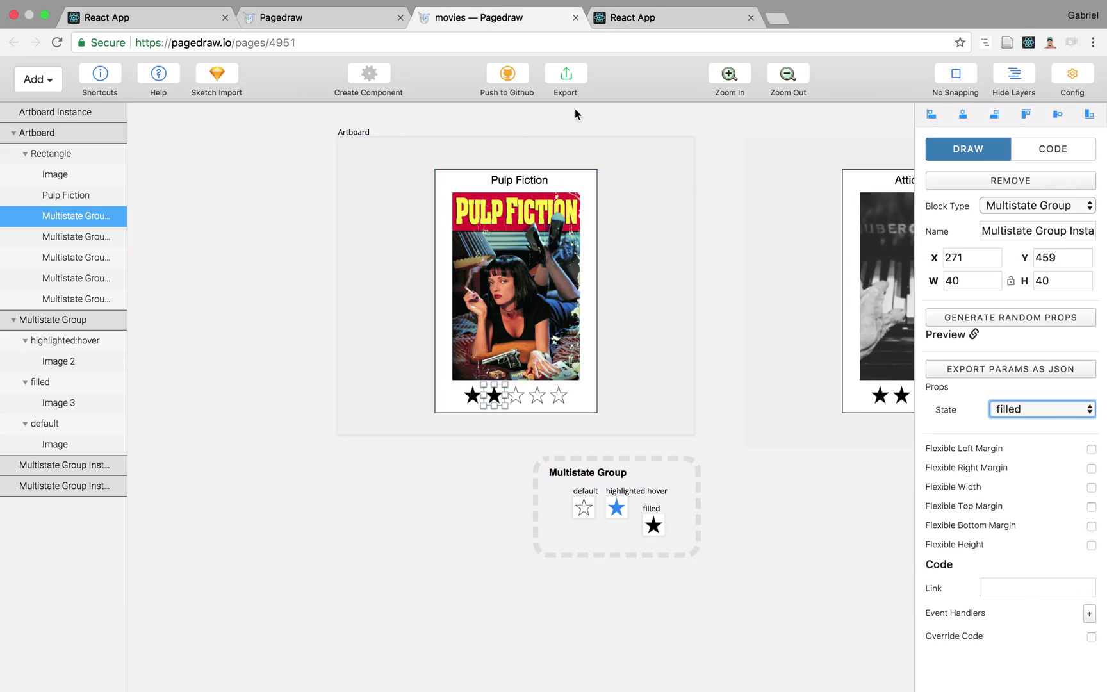
# Review the exported React code in artboard.jsx and multistate_group.jsx, and return to the multistate group's settings.
pyautogui.click(568, 82)
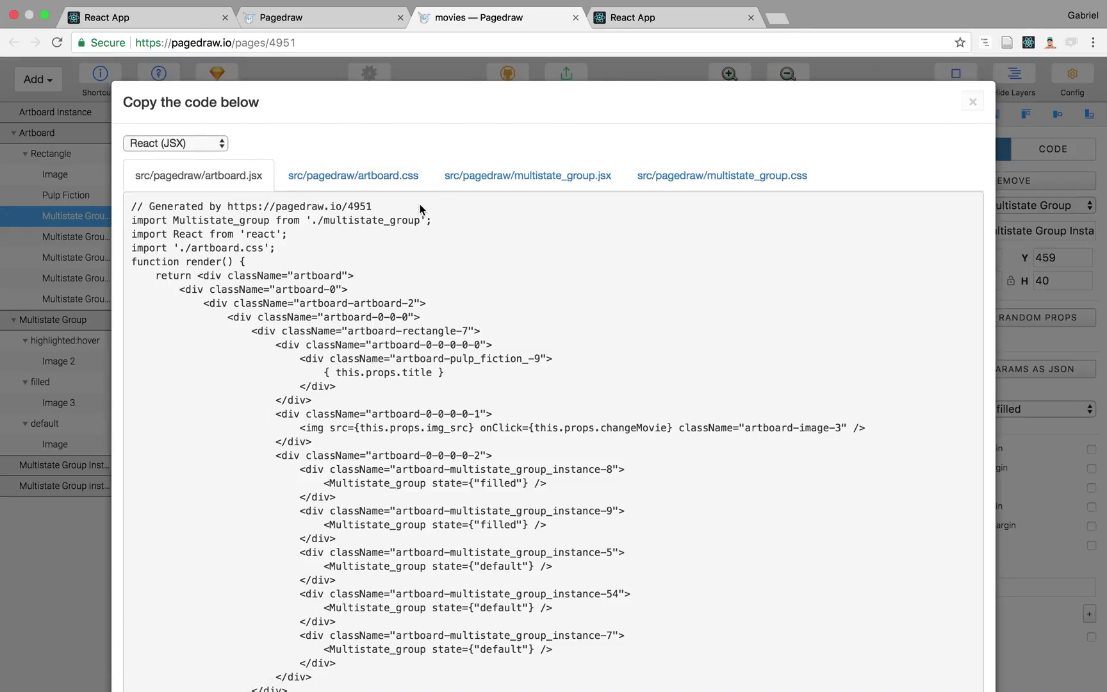
pyautogui.scroll(-1, 395, 276)
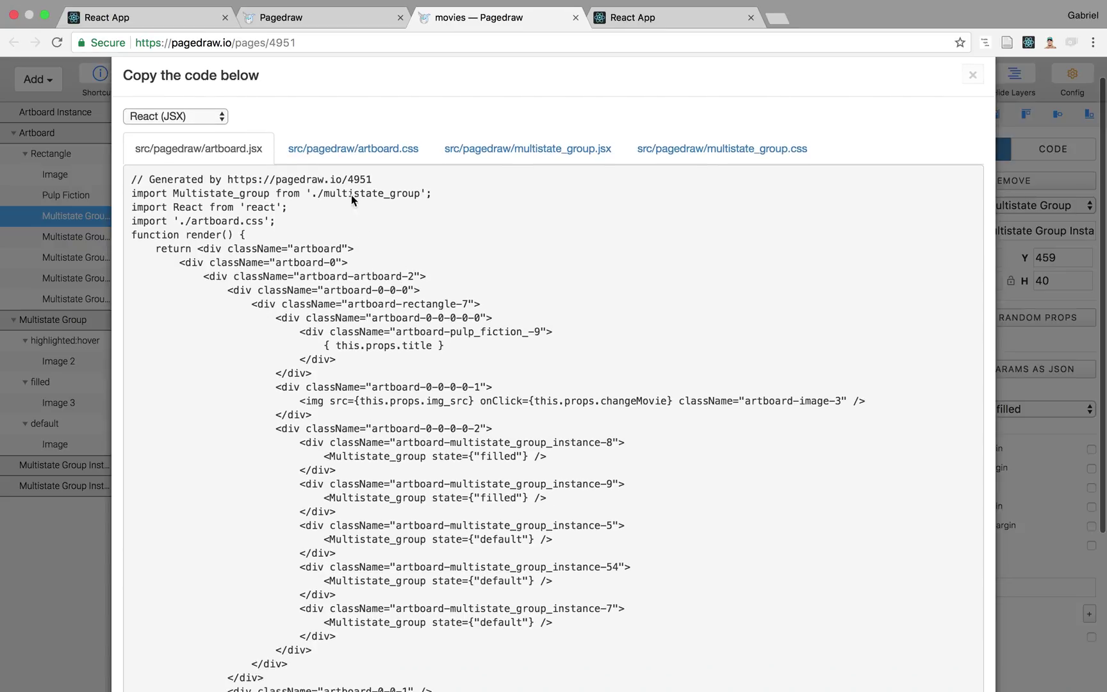
pyautogui.scroll(-1, 200, 266)
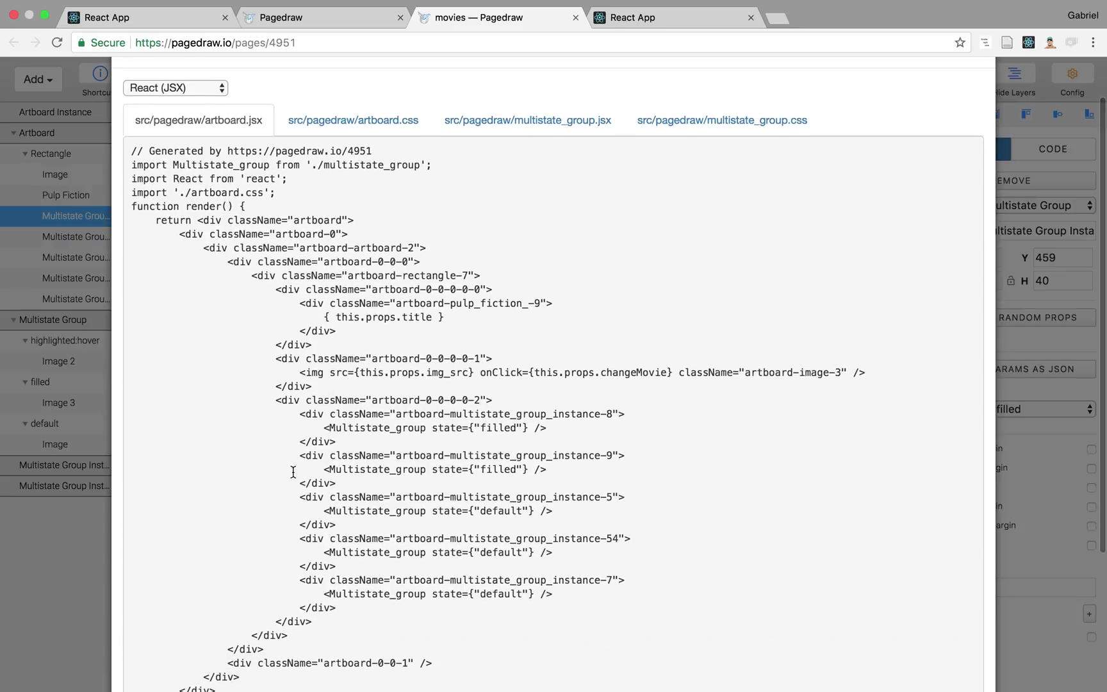
pyautogui.scroll(2, 498, 212)
pyautogui.click(521, 183)
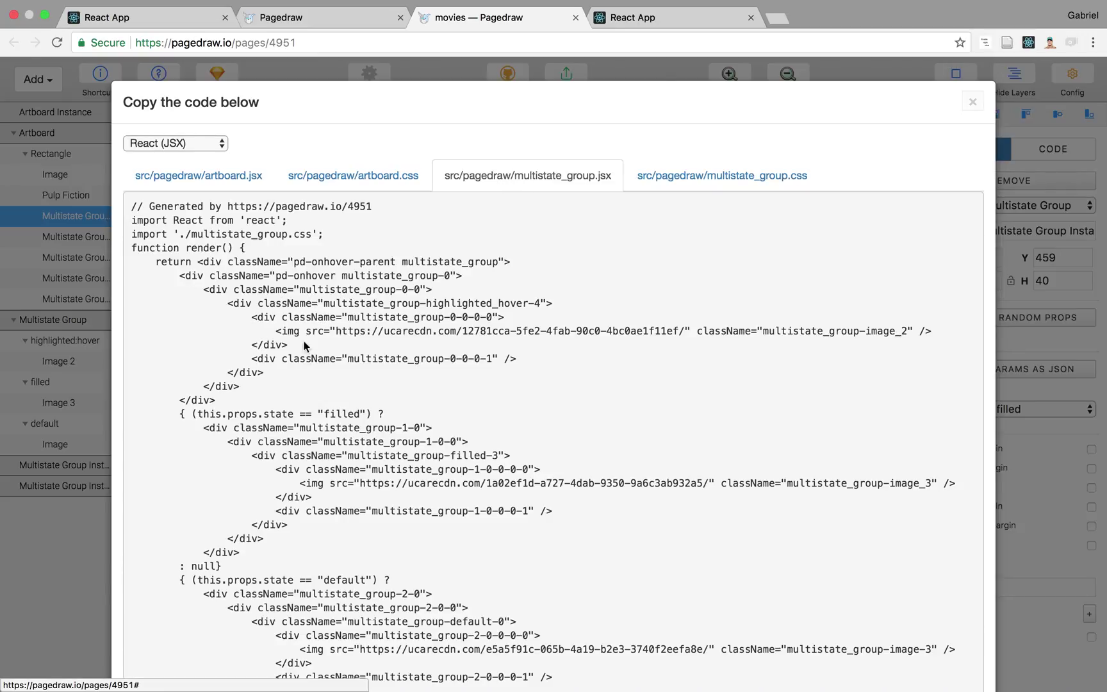
pyautogui.click(88, 336)
pyautogui.click(539, 472)
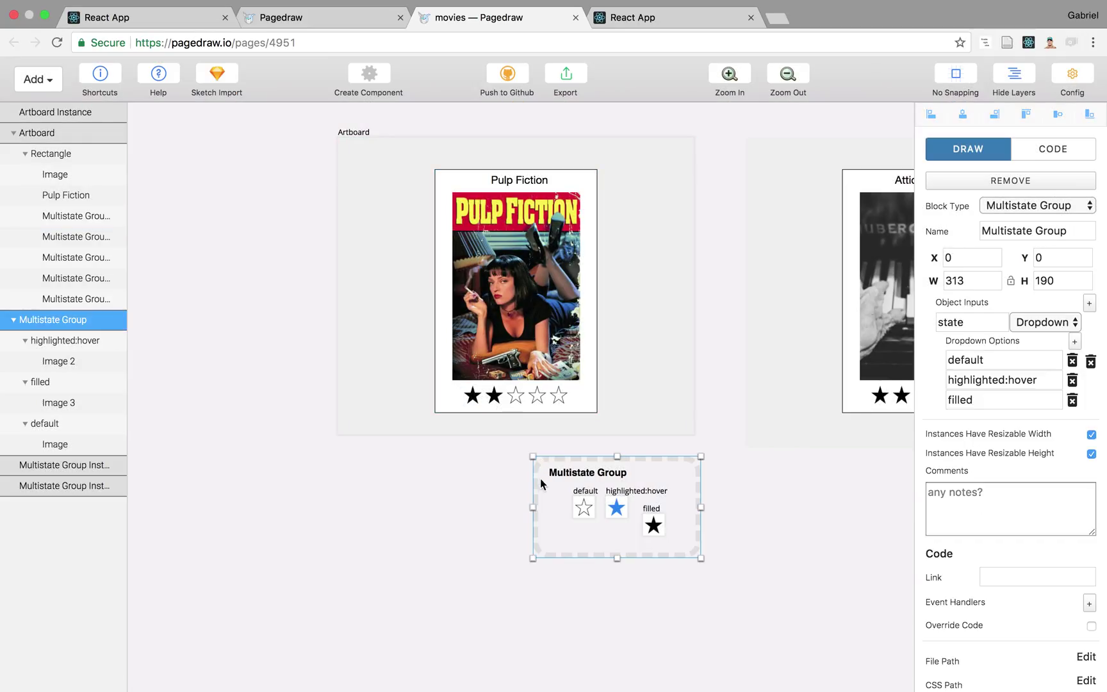
# Rename the multistate group as Star.
pyautogui.tripleClick(1024, 232)
pyautogui.write('Str')
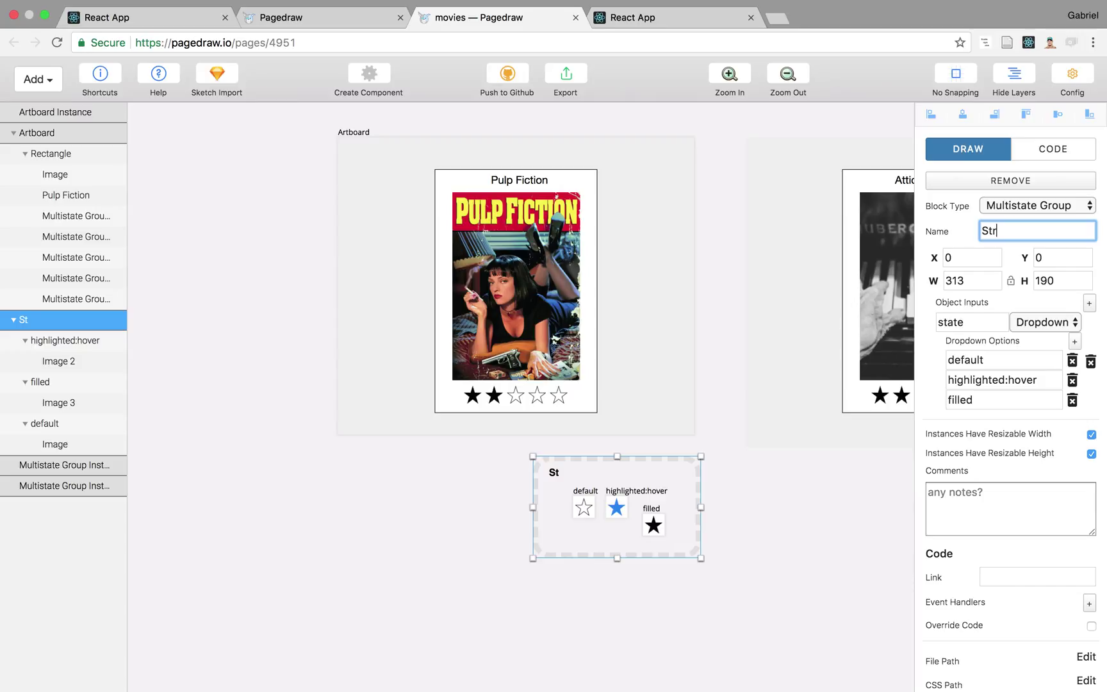
pyautogui.write('ar')
# Review the exported React code in star.jsx and the Star import and Star instances in artboard.jsx.
pyautogui.click(566, 73)
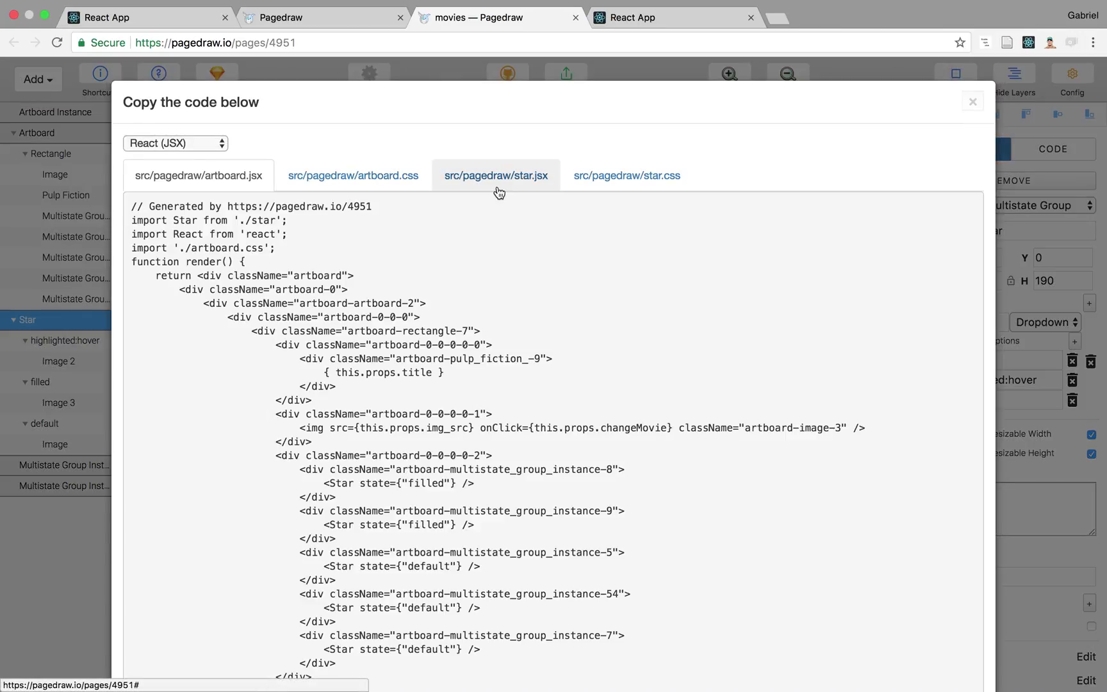
pyautogui.click(499, 190)
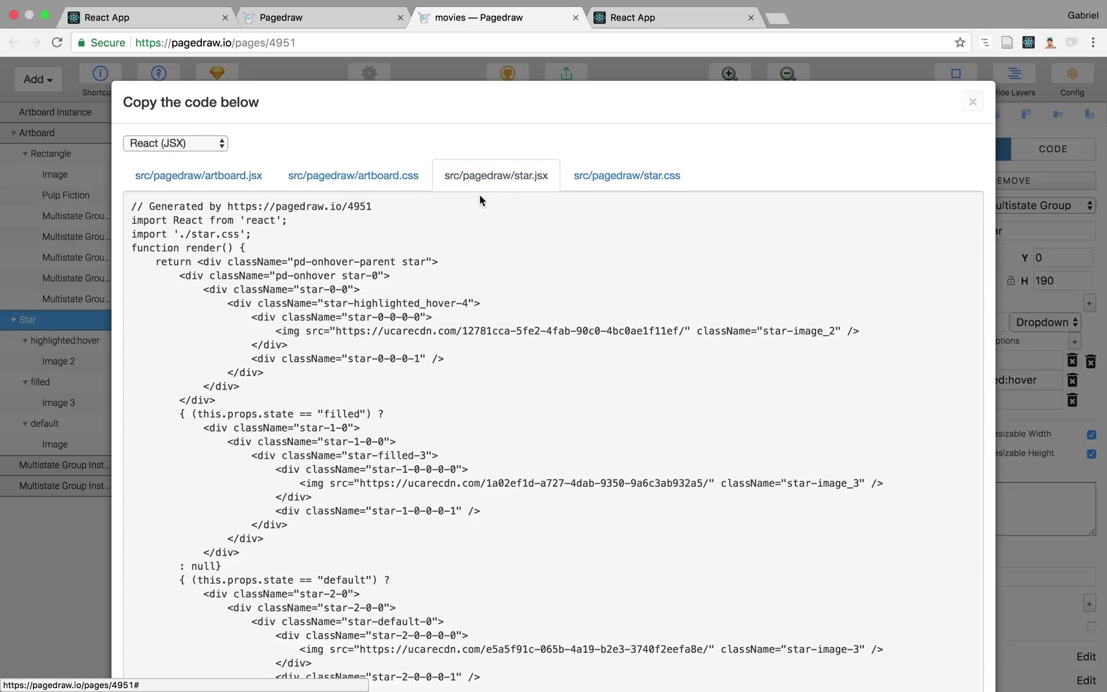
pyautogui.click(219, 171)
pyautogui.moveTo(136, 220); pyautogui.dragTo(289, 221)
pyautogui.press('super+a')
pyautogui.click(302, 228)
pyautogui.scroll(-3, 267, 307)
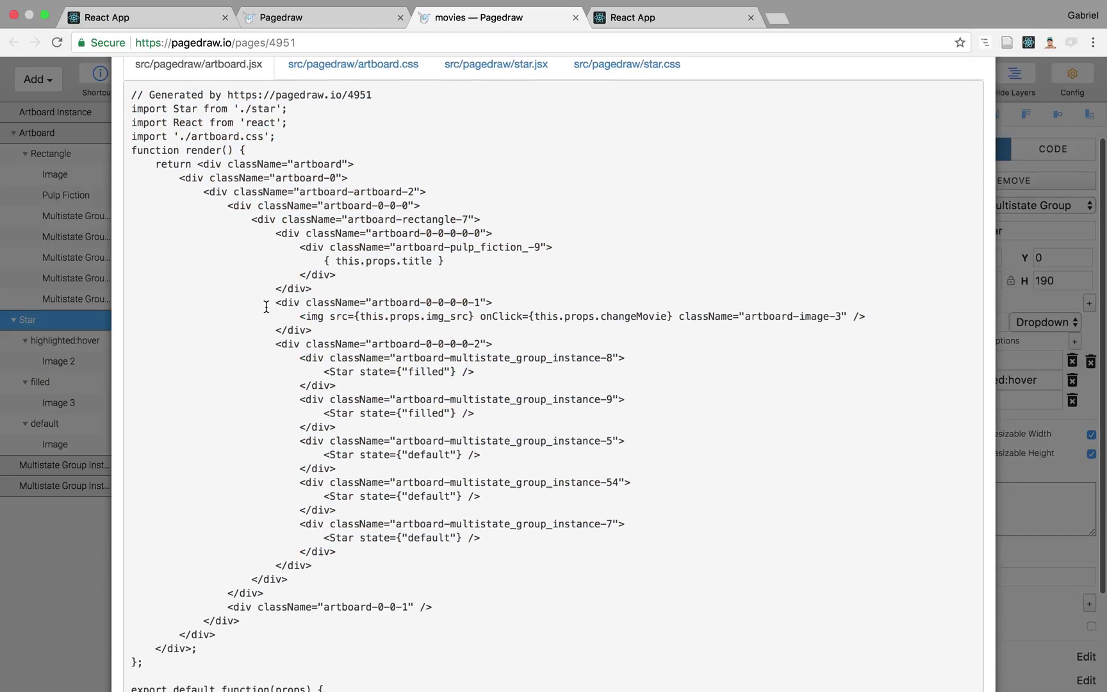
pyautogui.moveTo(324, 372); pyautogui.dragTo(373, 377)
pyautogui.click(373, 377)
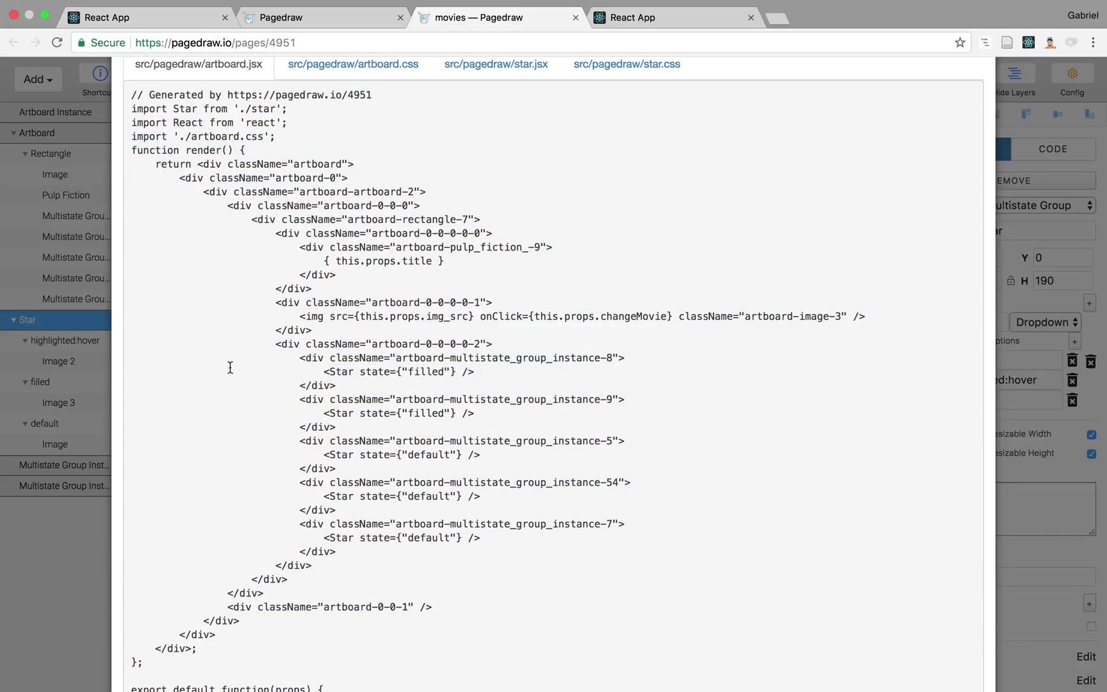
pyautogui.click(93, 369)
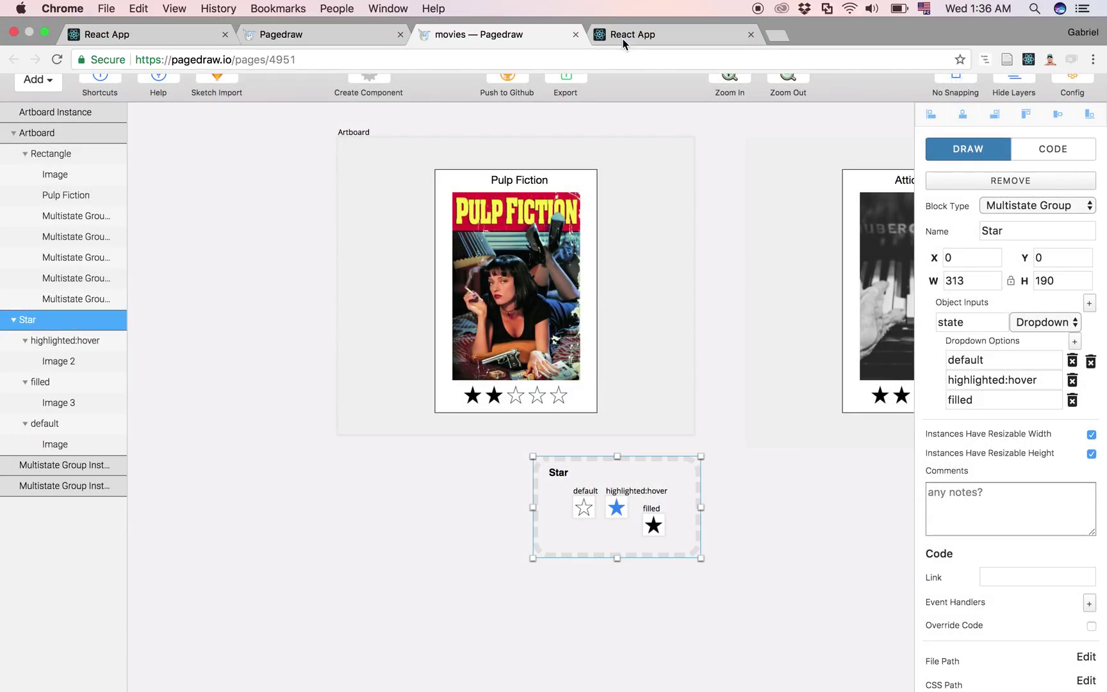
# Test the stars' hover highlighting in the running React app on localhost:3000 and return to the Pagedraw design.
pyautogui.click(623, 41)
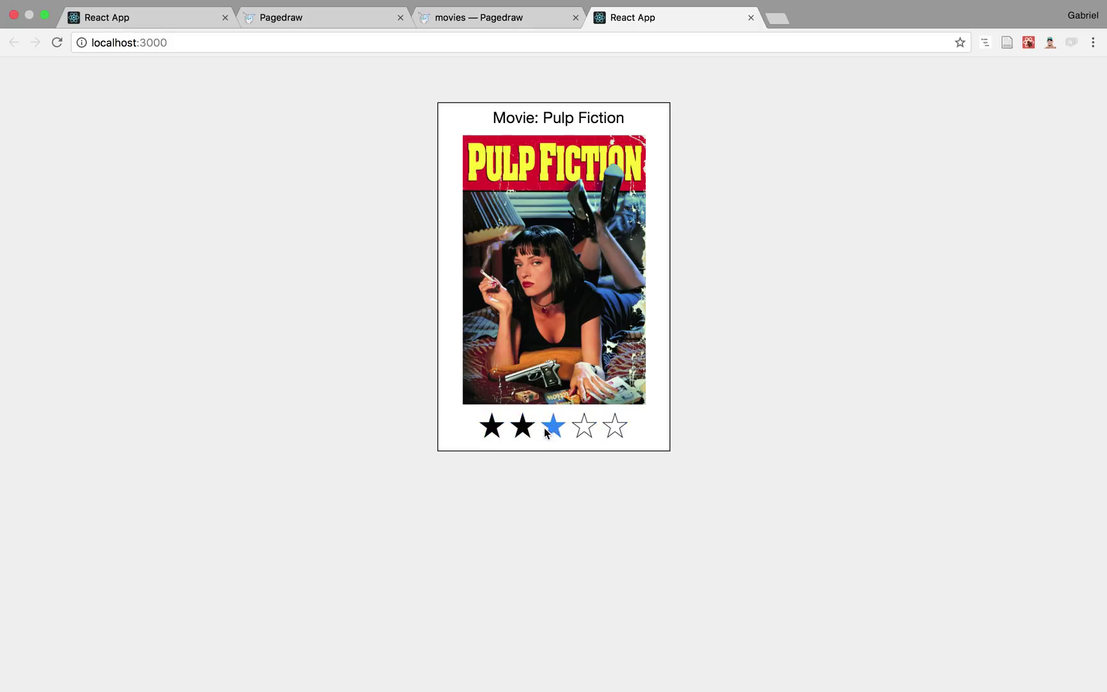
pyautogui.click(543, 12)
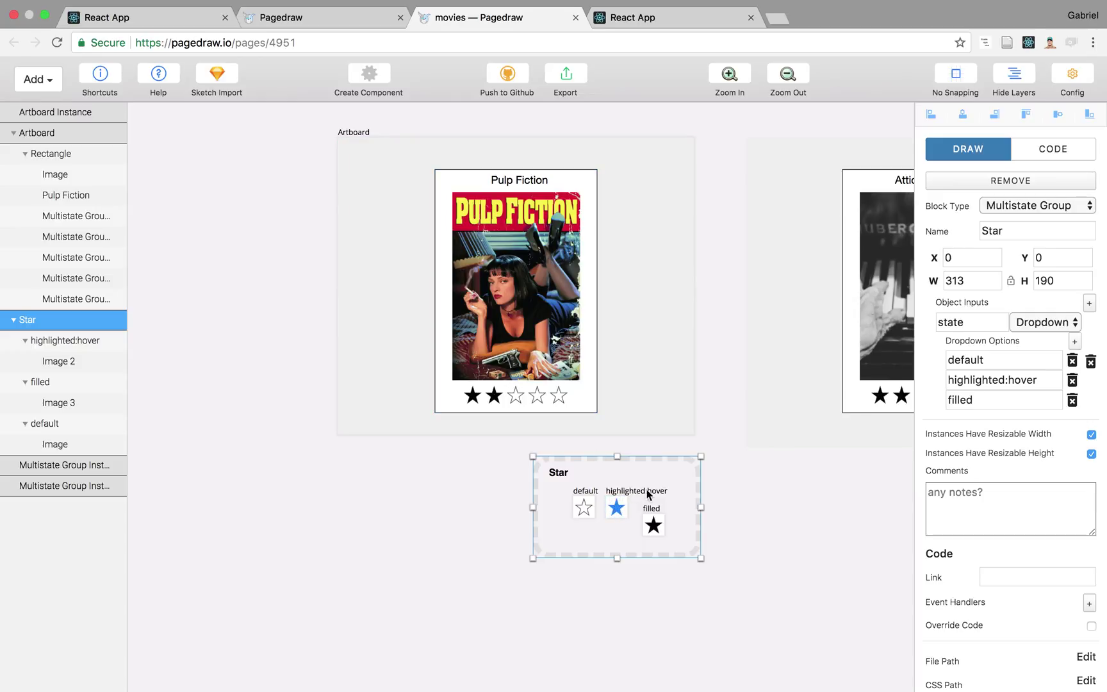
pyautogui.click(657, 22)
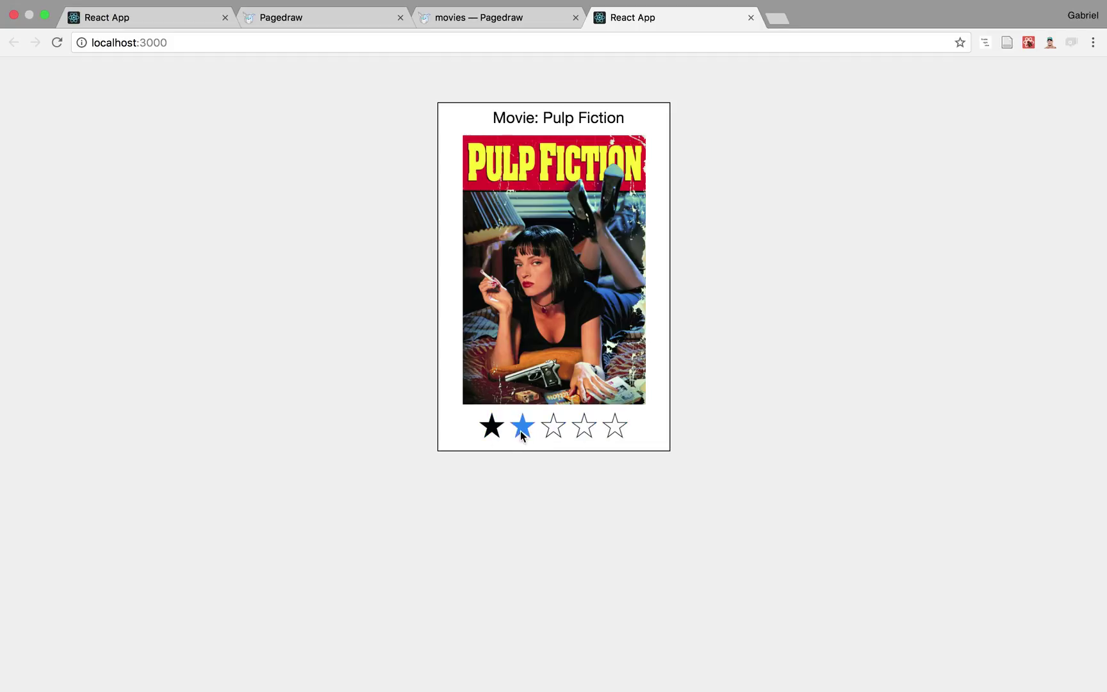
pyautogui.click(498, 13)
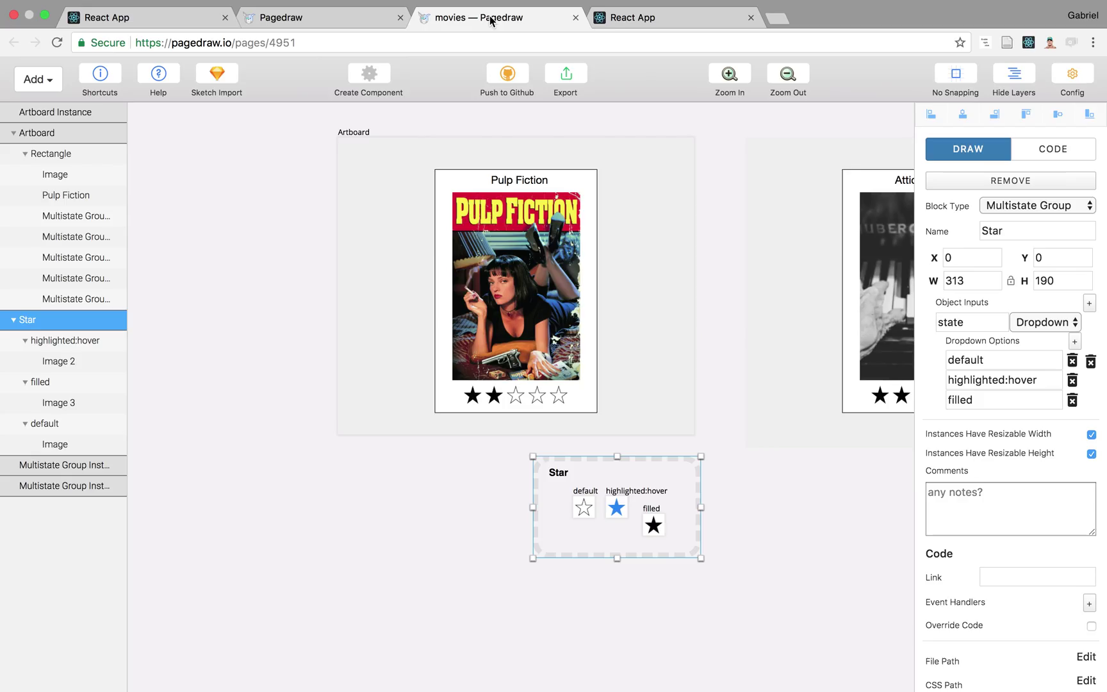
# Inspect the first star's State property on the movie card and compare it with the star row in the running React app.
pyautogui.click(479, 402)
pyautogui.moveTo(954, 415)
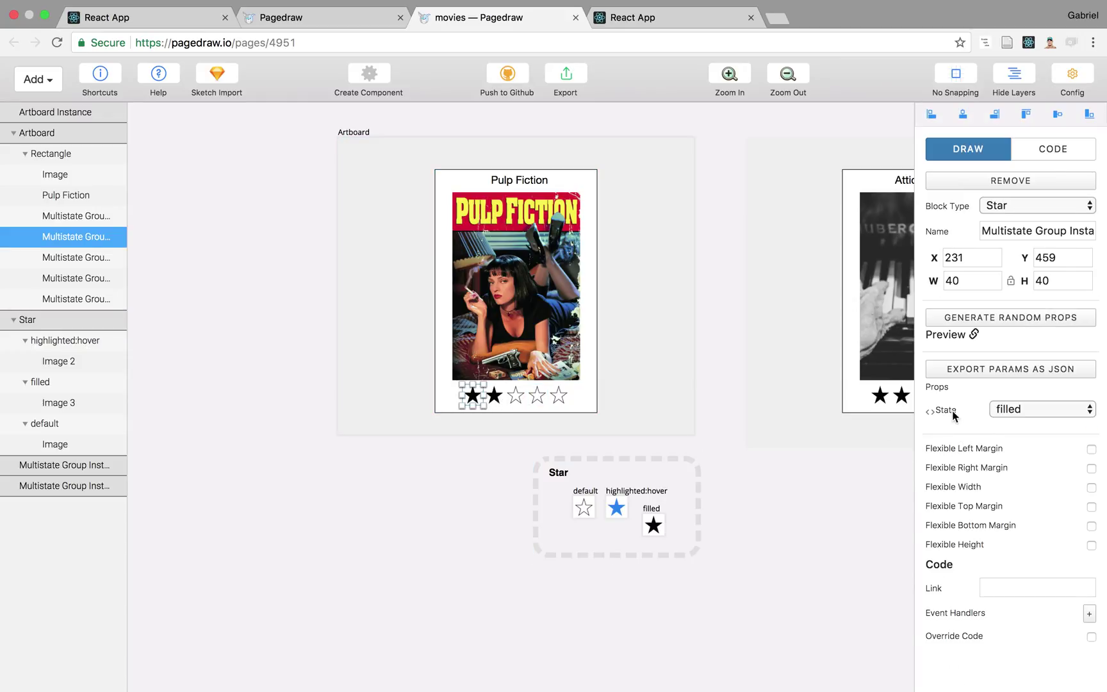
pyautogui.scroll(3, 478, 399)
pyautogui.click(499, 396)
pyautogui.click(473, 398)
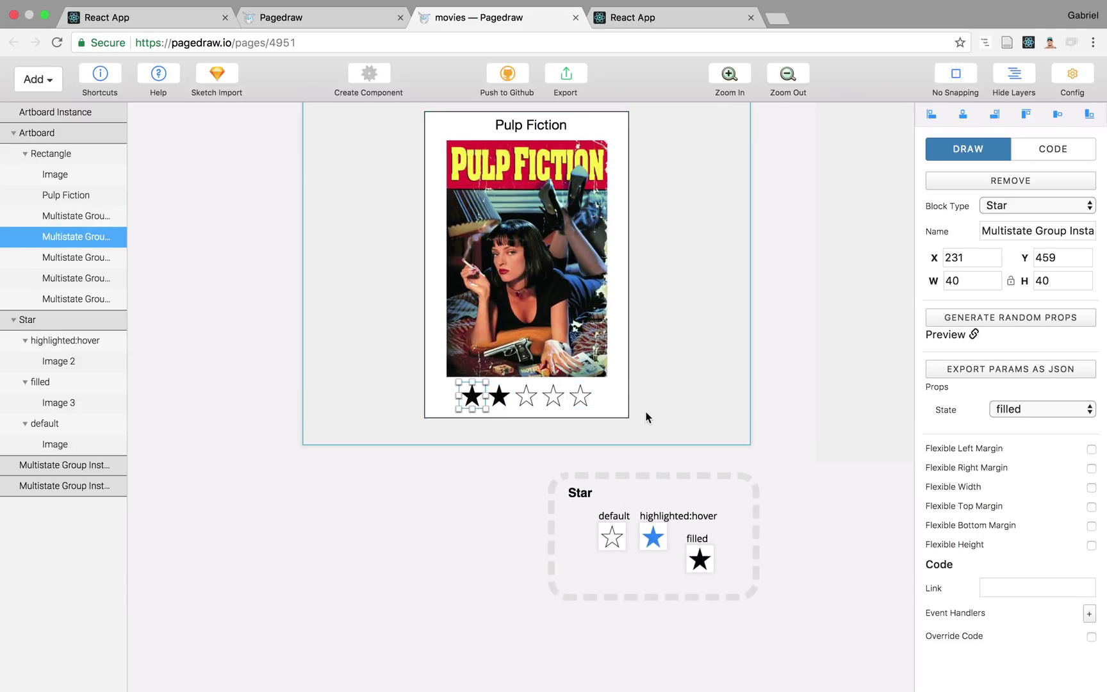
pyautogui.moveTo(989, 408)
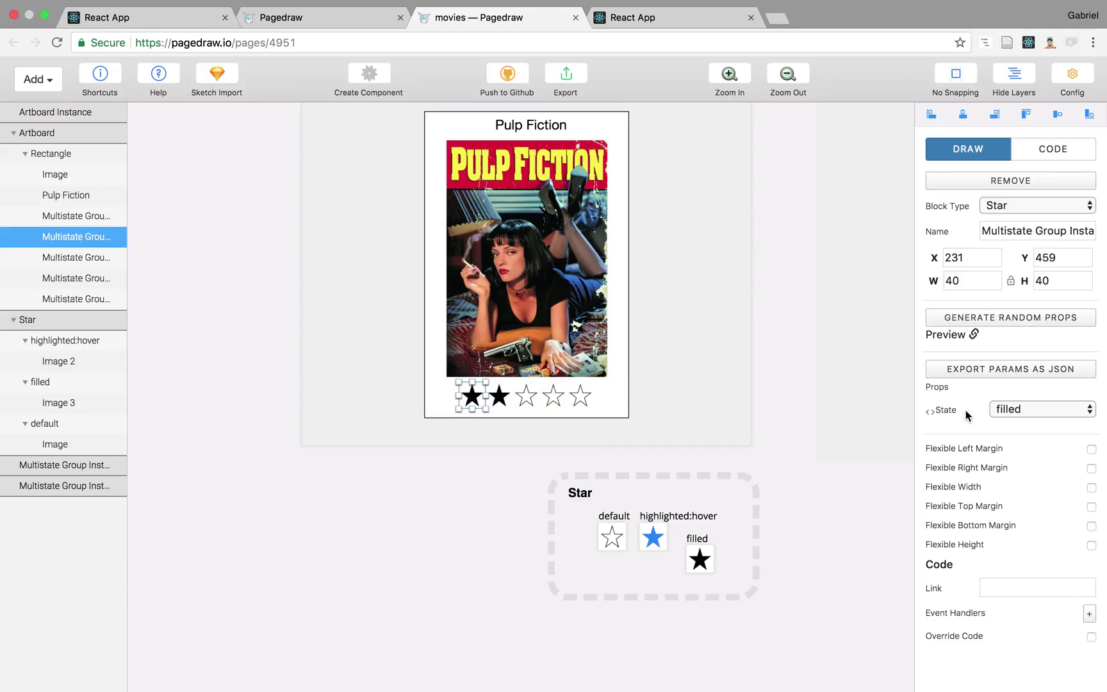
pyautogui.click(627, 13)
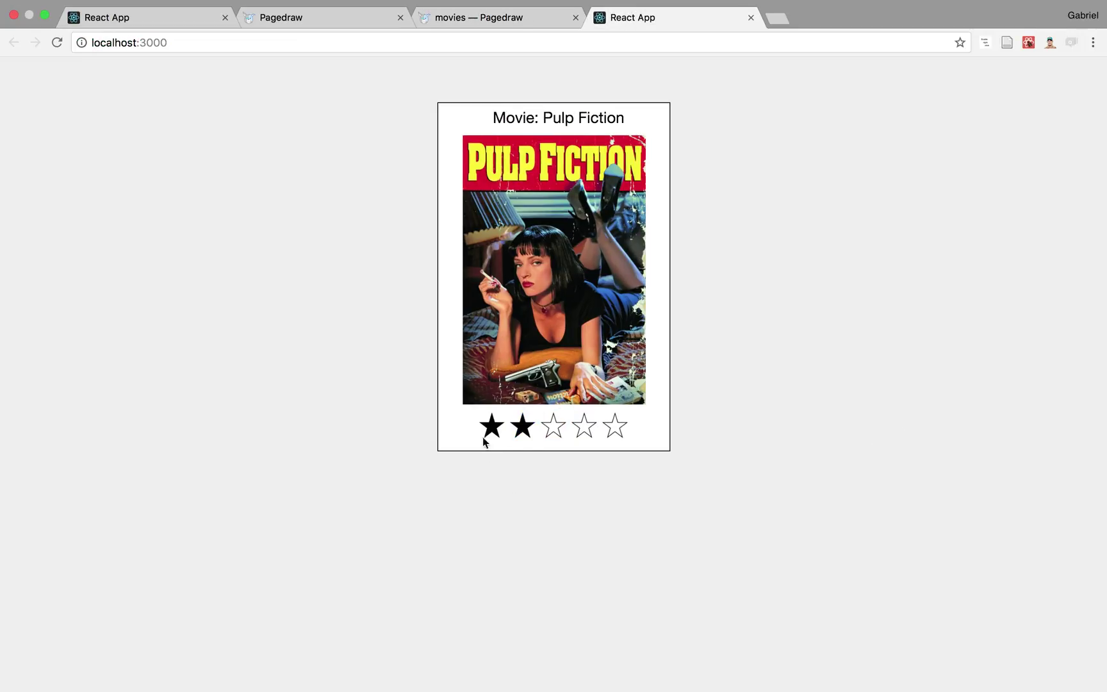
pyautogui.click(531, 18)
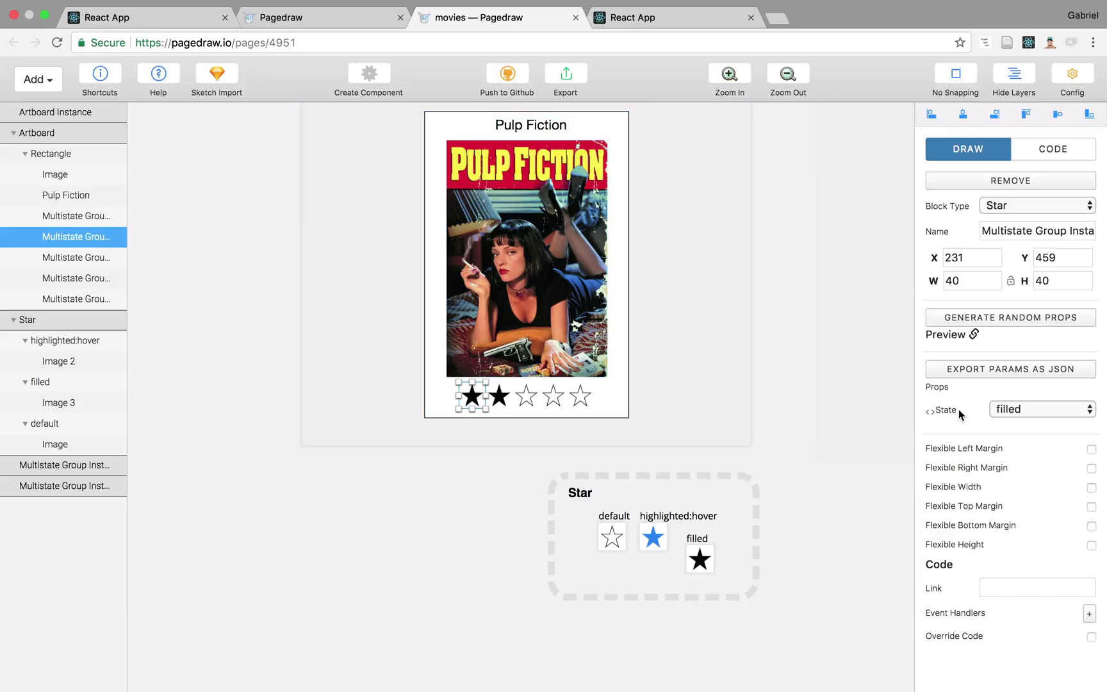
# Make the State property of all five stars dynamic and open the first star's Props.State binding in the artboard's code settings.
pyautogui.click(931, 413)
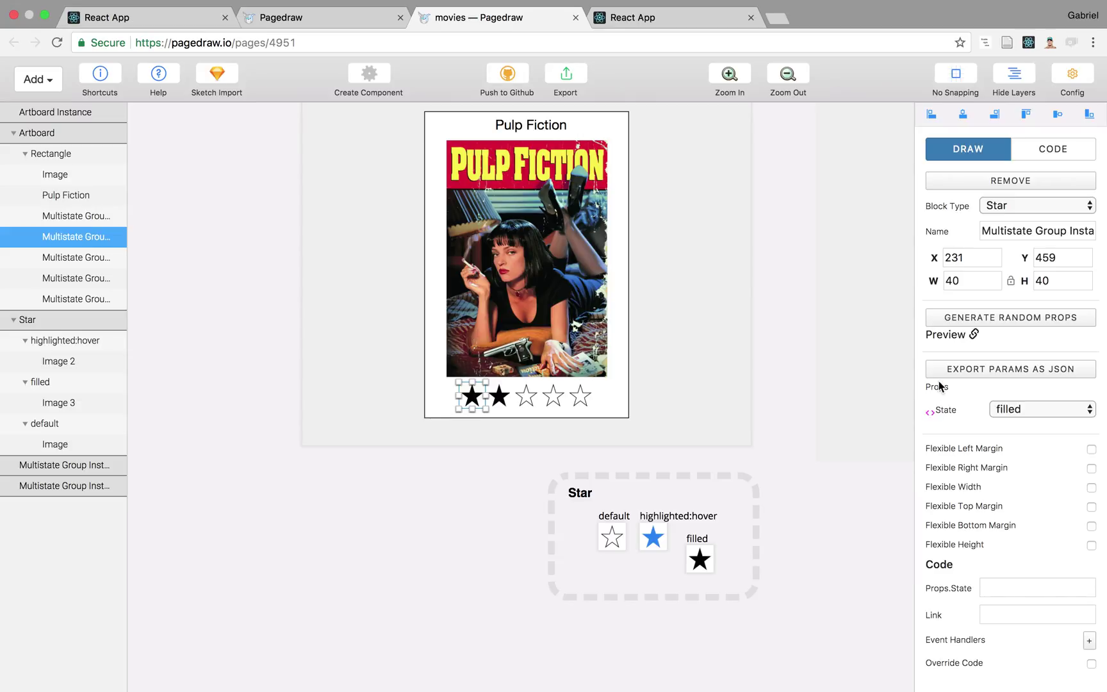
pyautogui.click(501, 398)
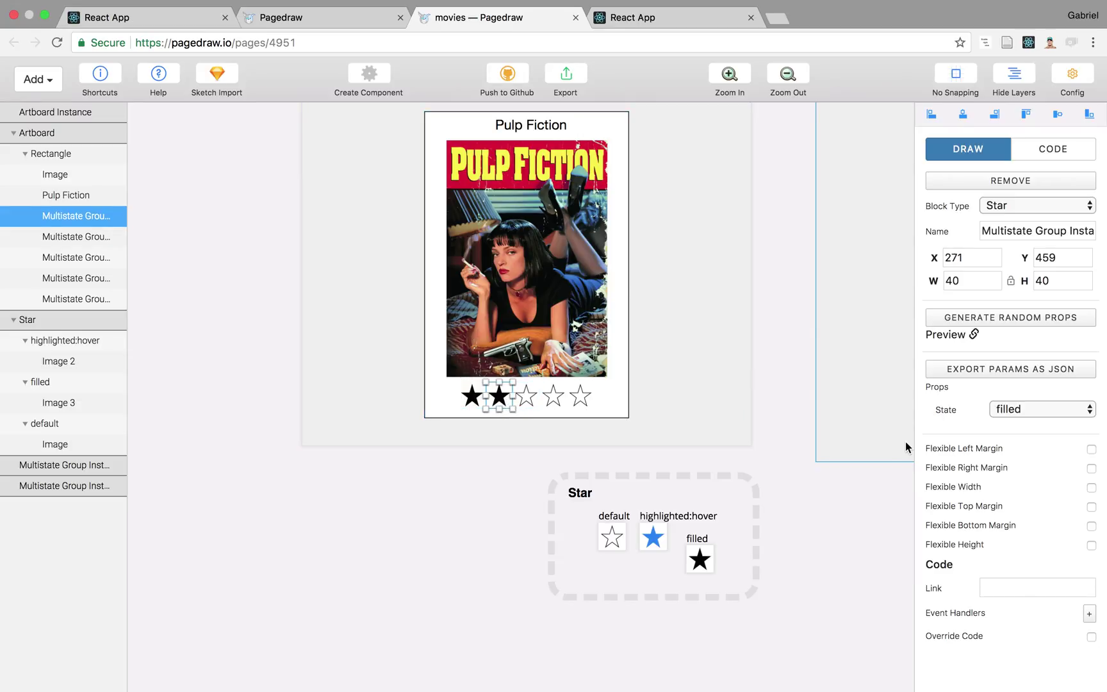
pyautogui.click(931, 413)
pyautogui.click(532, 399)
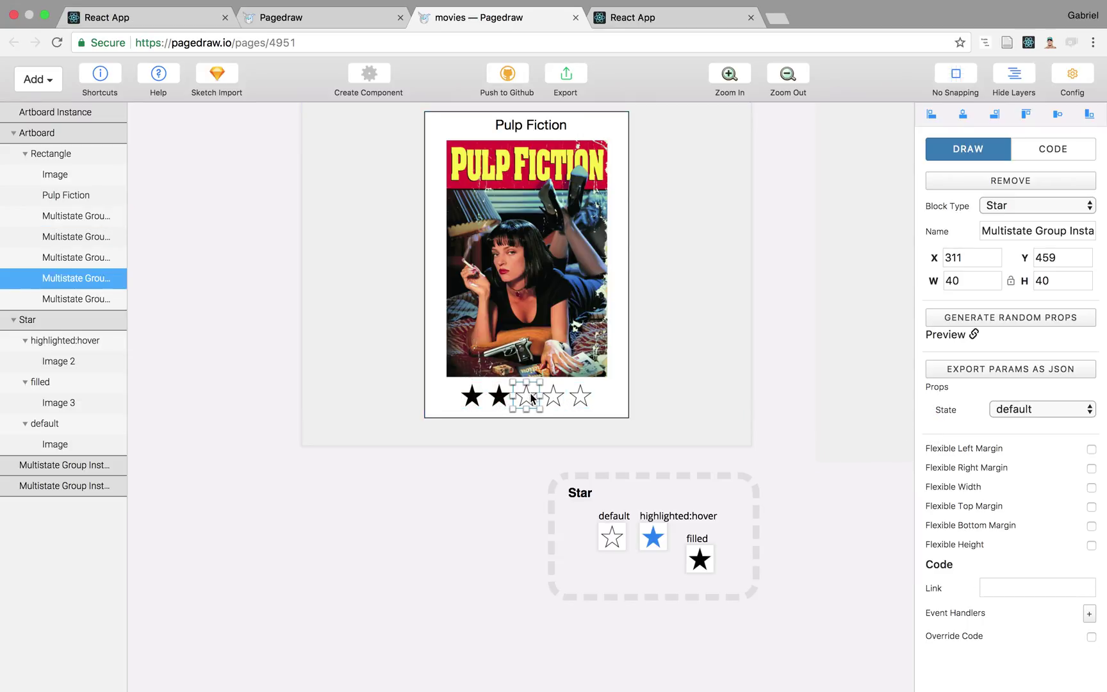
pyautogui.click(931, 414)
pyautogui.click(554, 397)
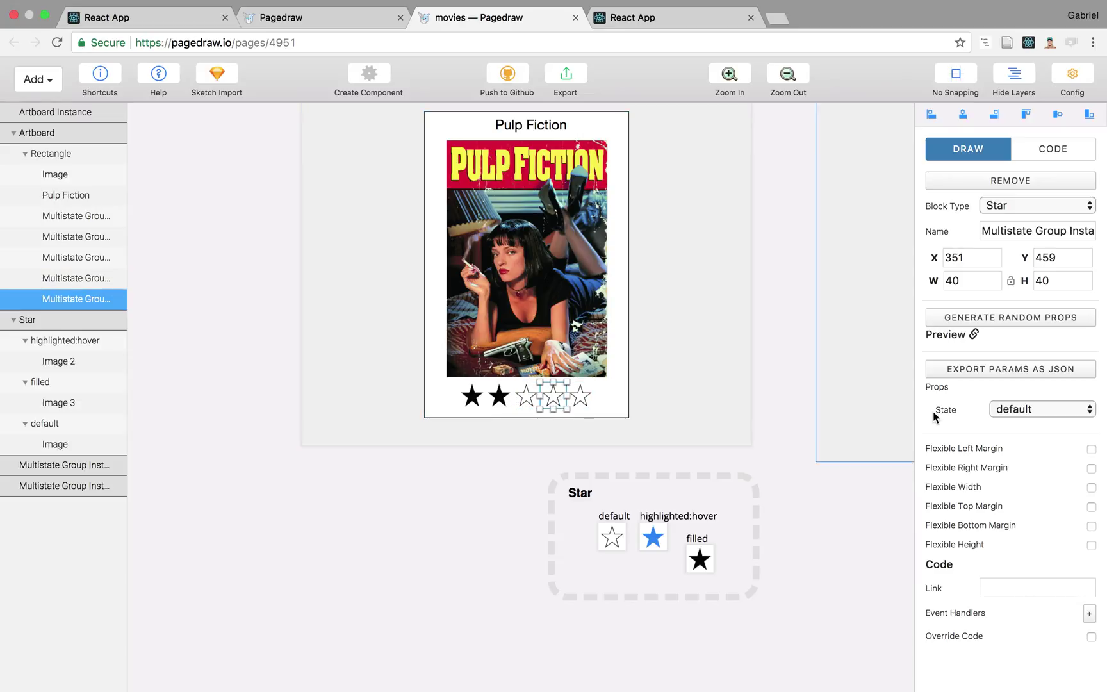
pyautogui.click(931, 413)
pyautogui.click(584, 398)
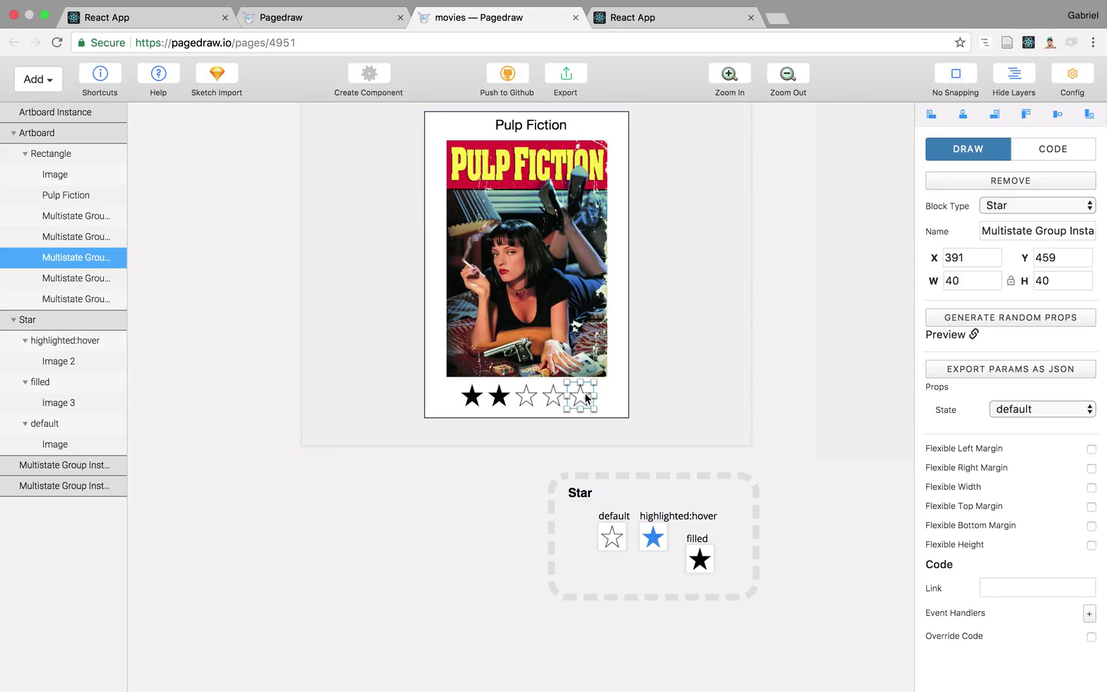
pyautogui.click(931, 413)
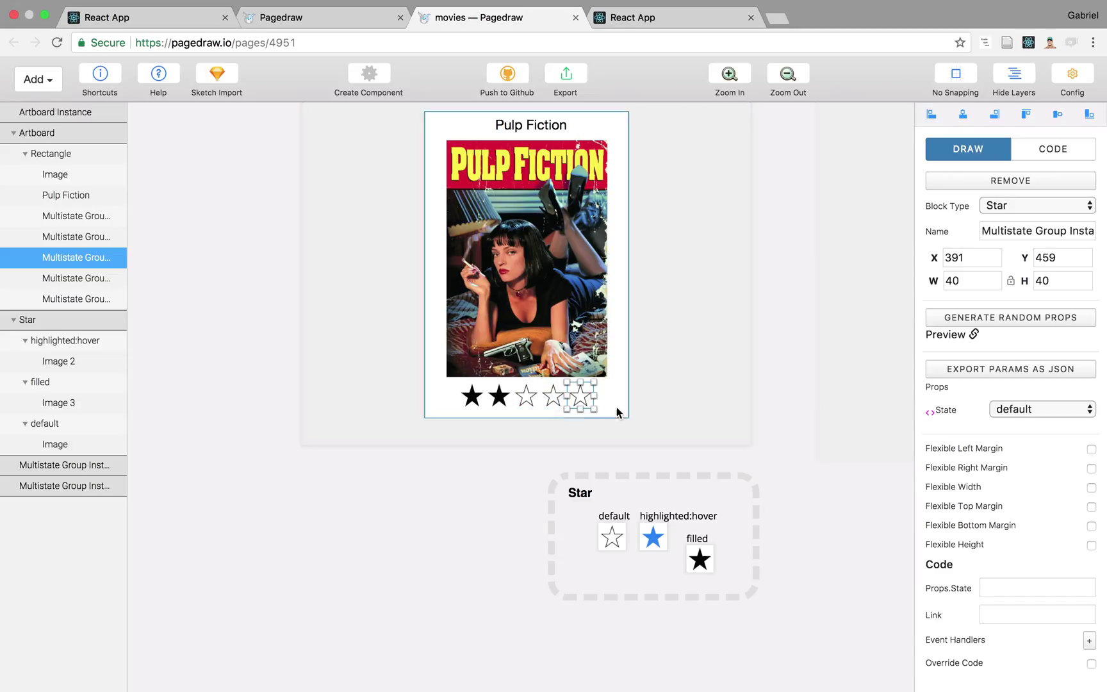
pyautogui.click(1072, 151)
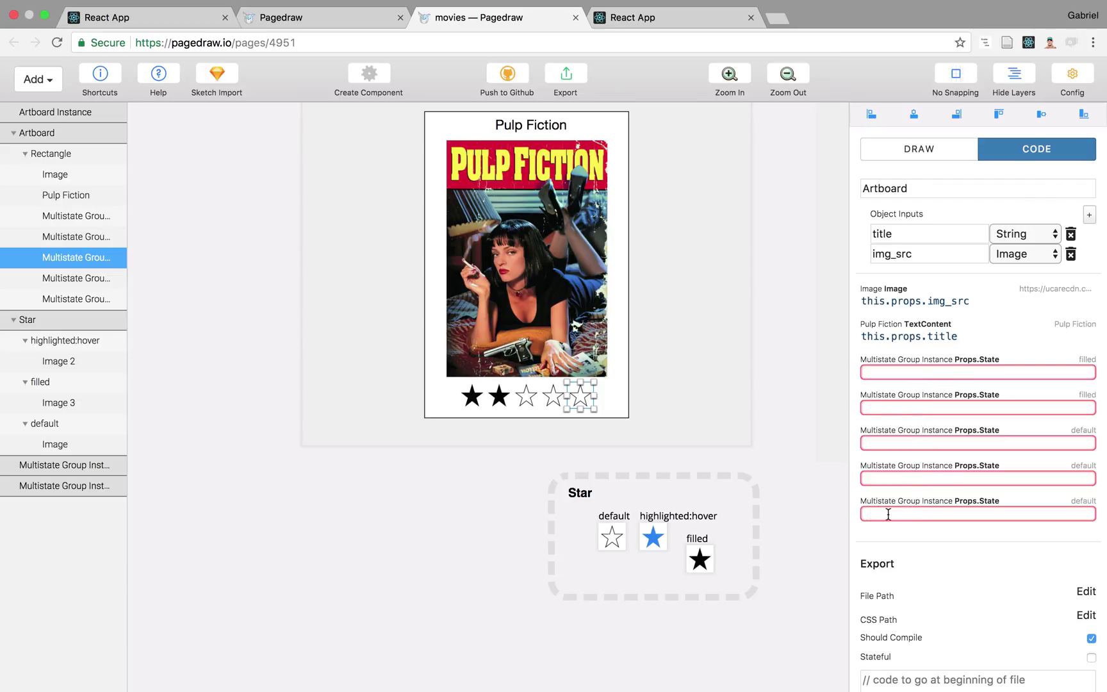
pyautogui.click(968, 375)
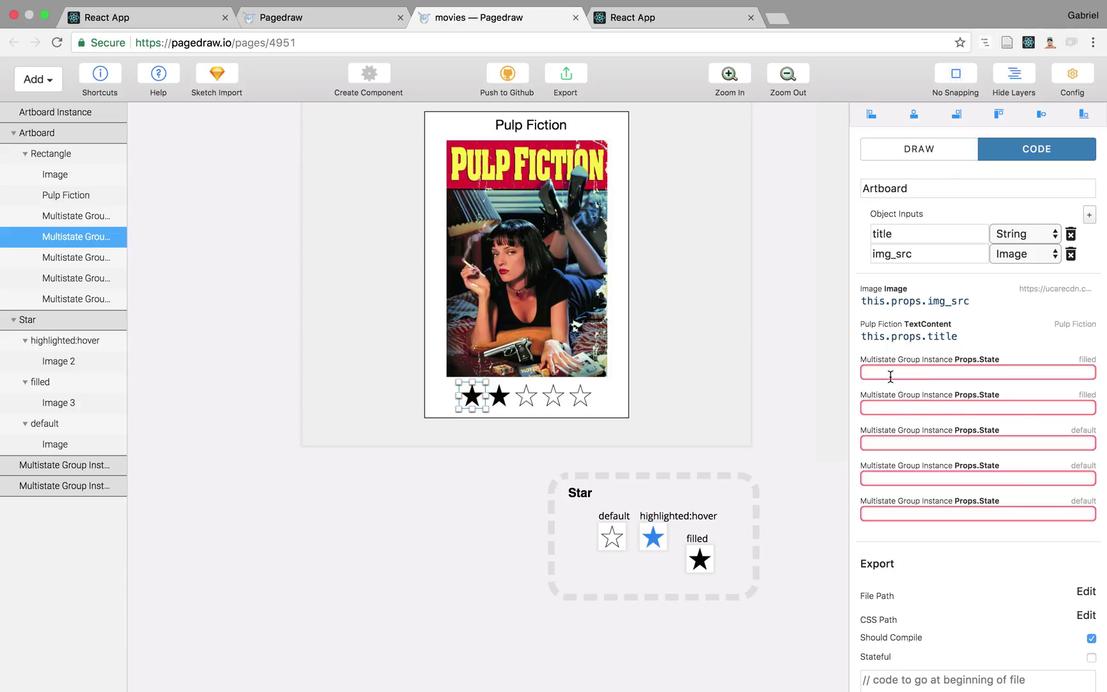
# Switch to index.js in Vim in the Terminal, add rating: 3 to the constructor's state after img_src, and save the file.
pyautogui.hotkey('ctrl', 'Left')
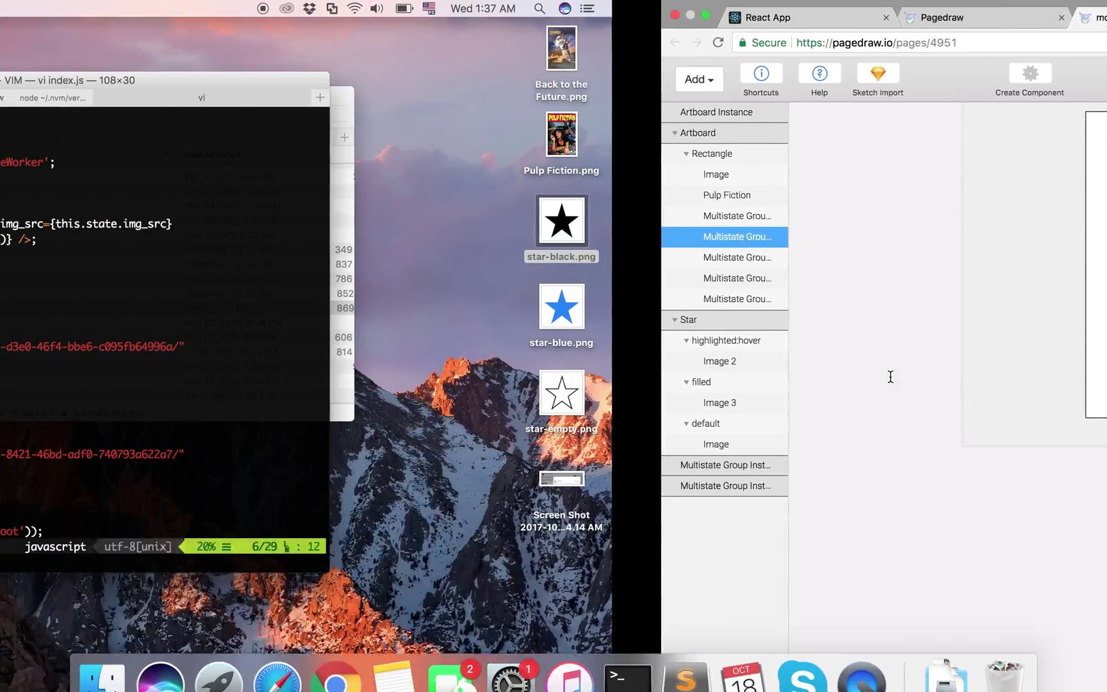
pyautogui.click(314, 315)
pyautogui.click(430, 330)
pyautogui.press('j')
pyautogui.press('j')
pyautogui.press('k')
pyautogui.press('k')
pyautogui.write('jA,')
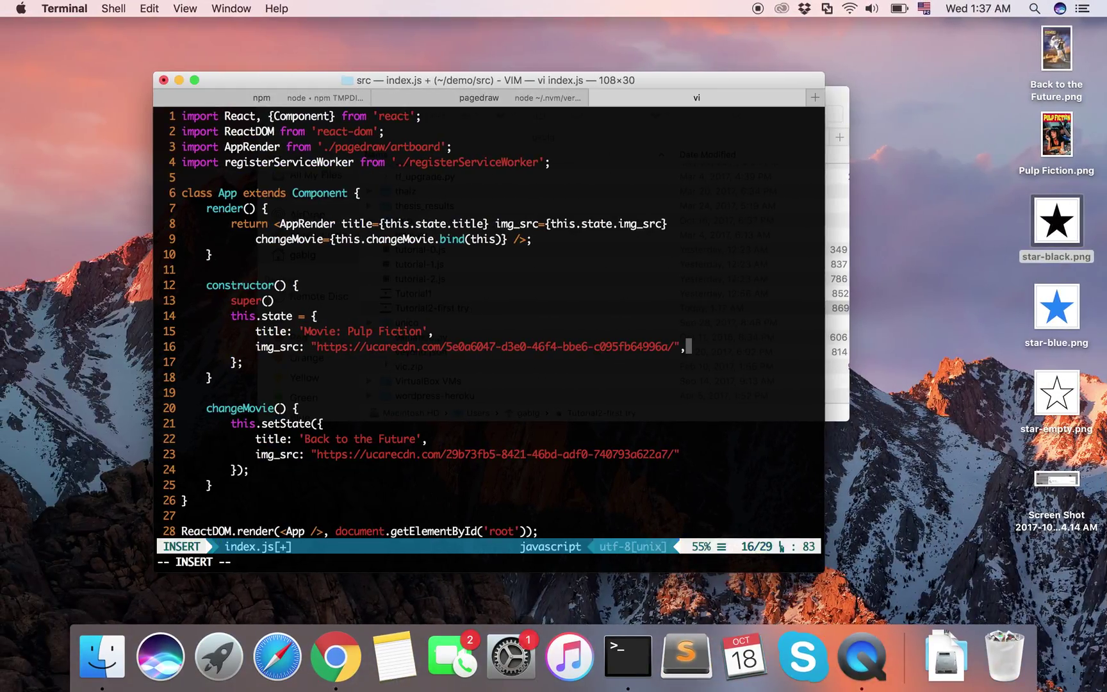
pyautogui.press('Return')
pyautogui.write('rating:')
pyautogui.press('Escape')
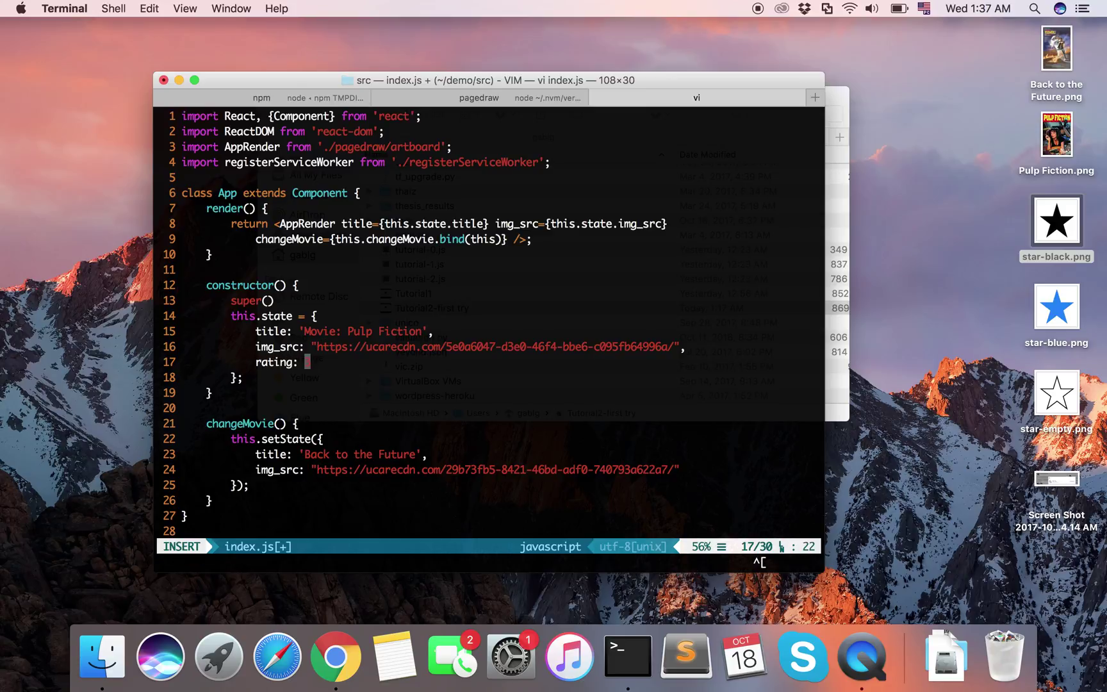
pyautogui.write(':w')
pyautogui.press('Return')
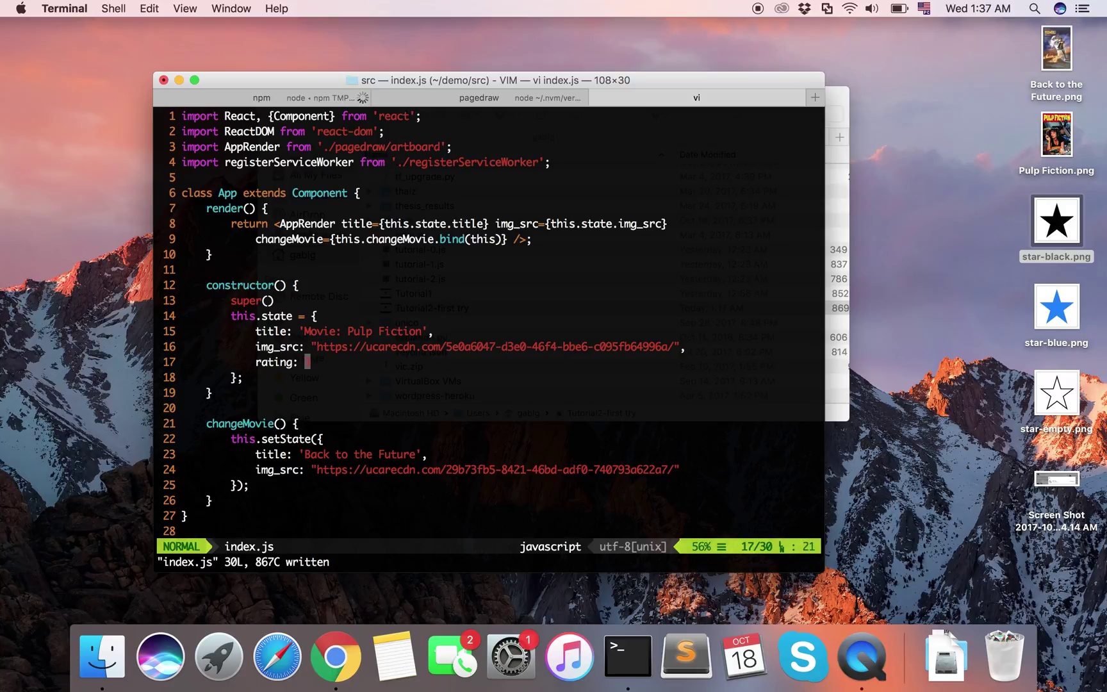
pyautogui.press('j')
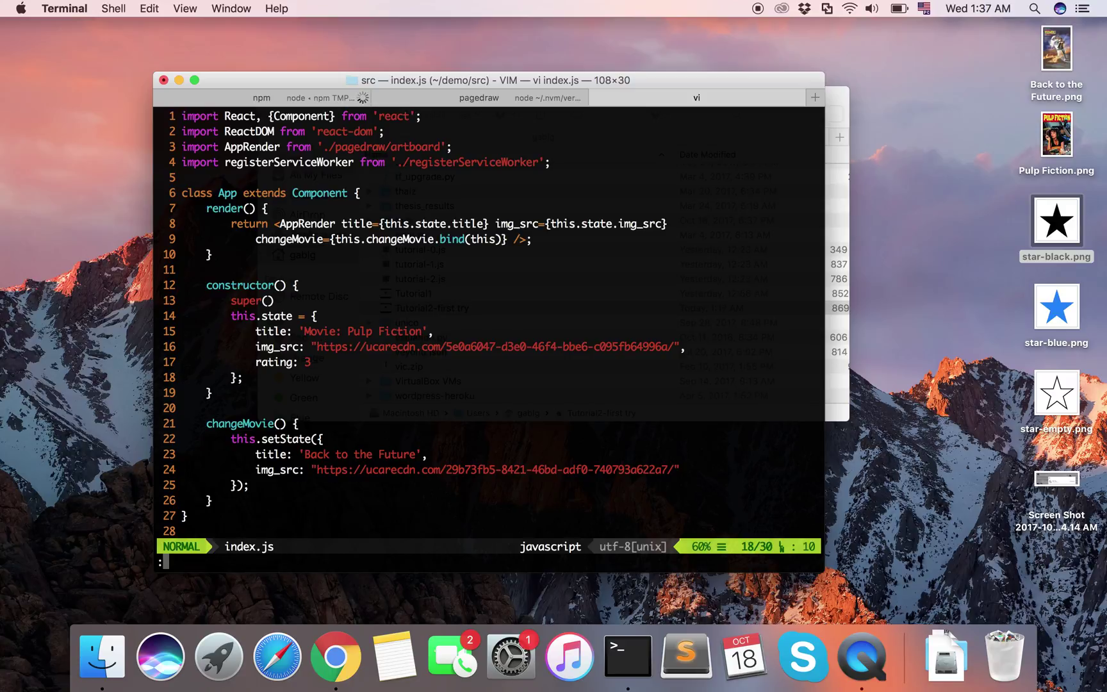
pyautogui.press('j')
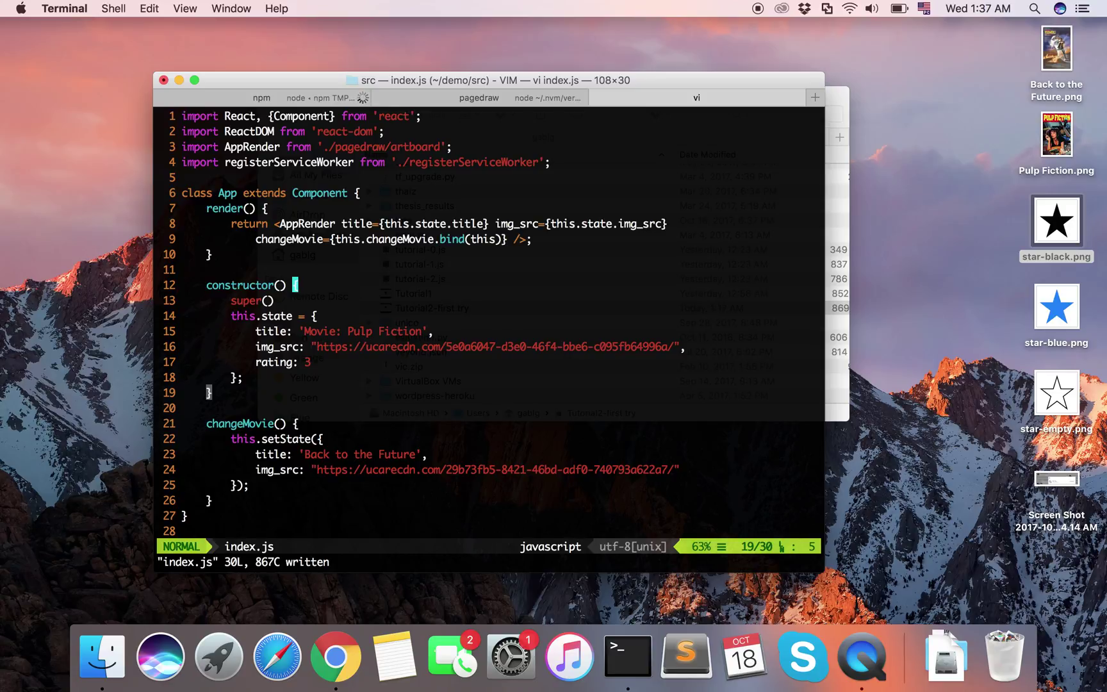
# Back in Pagedraw, bind the first star's Props.State to this.props.rating > 1 ? 'filled' : 'default'.
pyautogui.press('super+Tab')
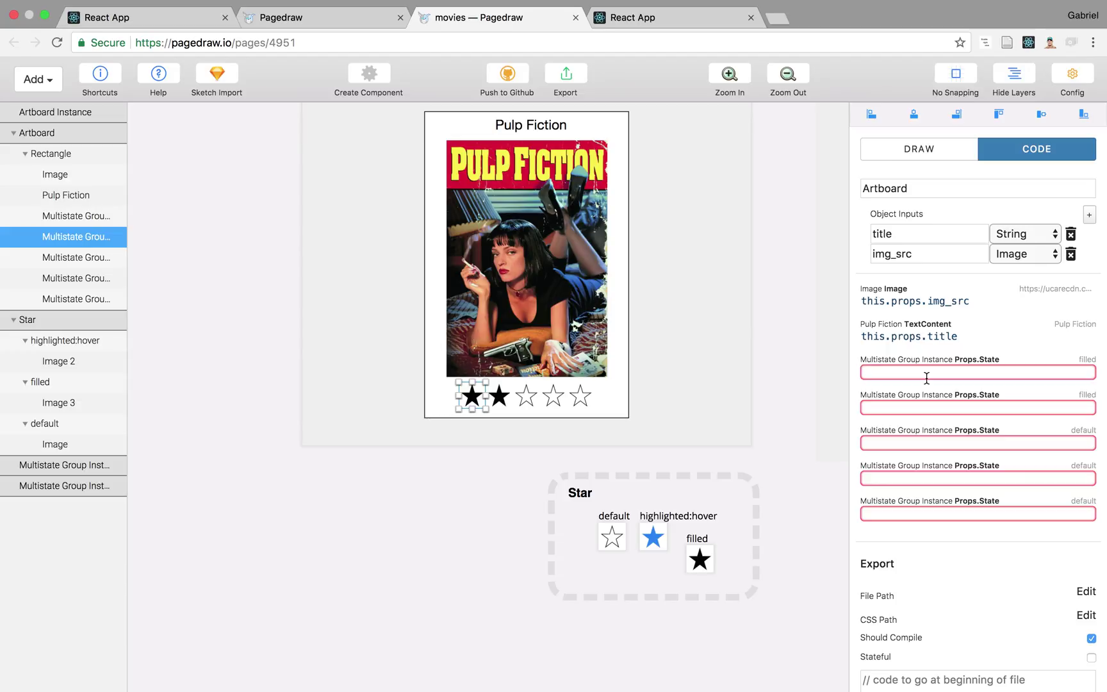
pyautogui.write('rating ?')
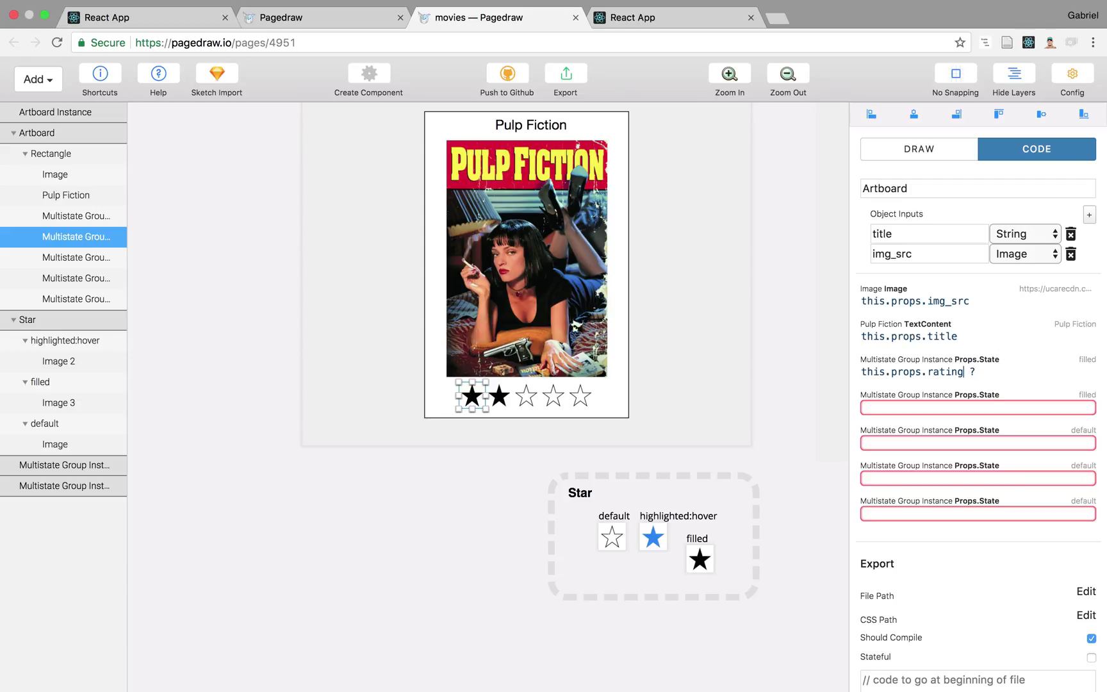
pyautogui.write('?')
pyautogui.write("default'")
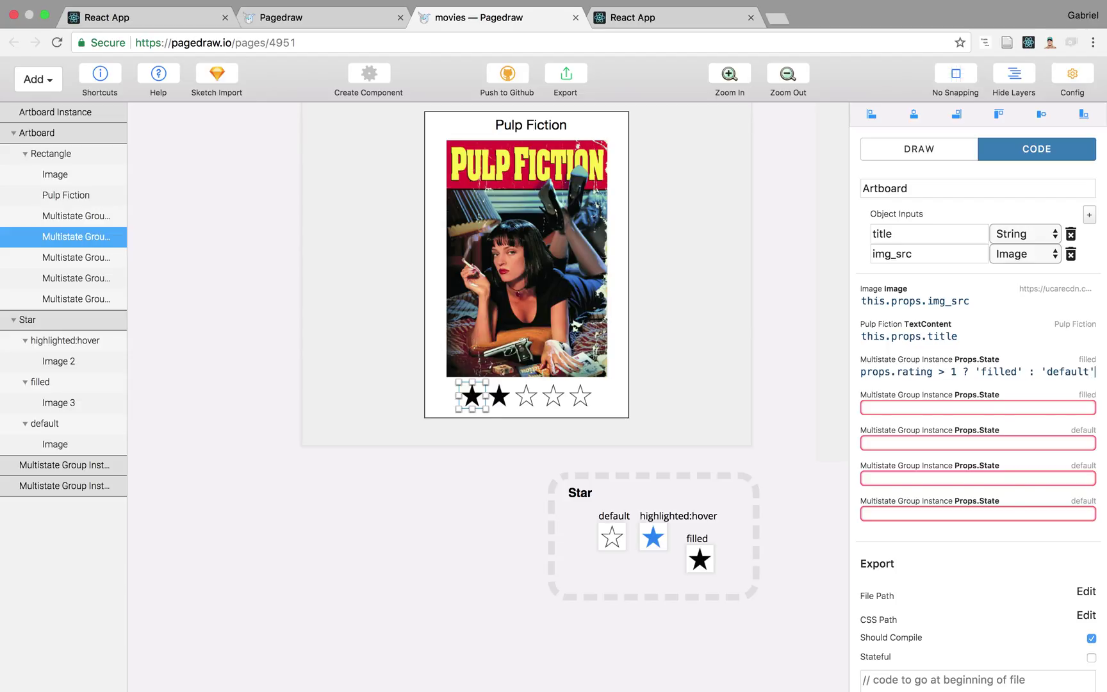
# Check the running React app on localhost:3000 and examine the build output for the Star state in artboard.jsx.
pyautogui.click(631, 21)
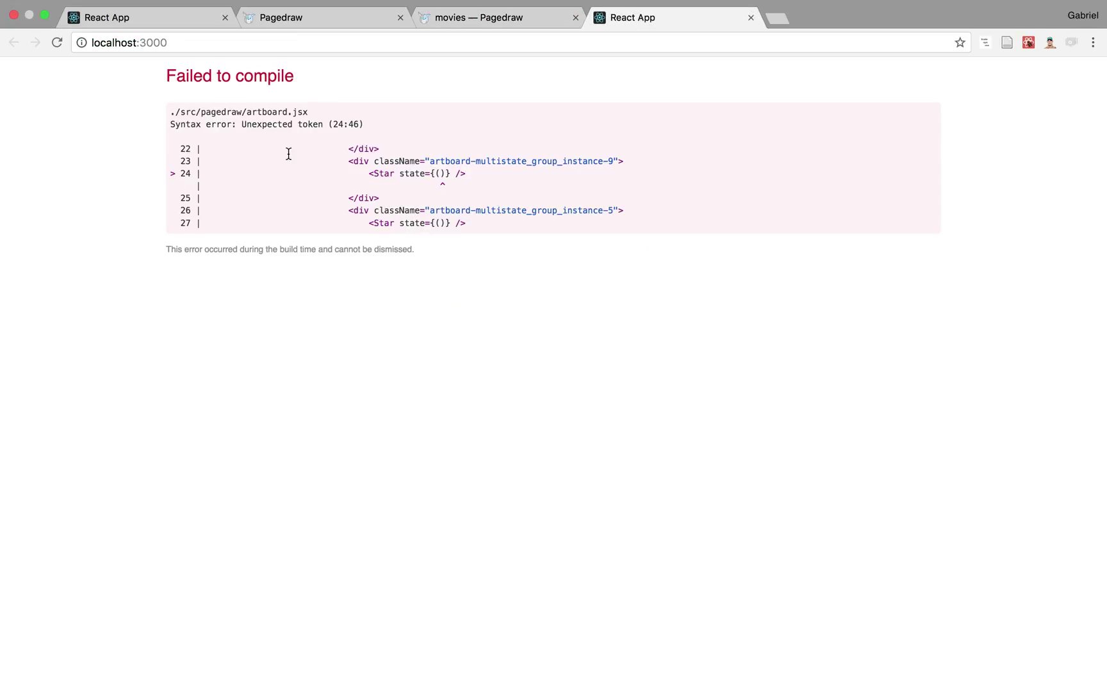
pyautogui.moveTo(243, 127); pyautogui.dragTo(320, 125)
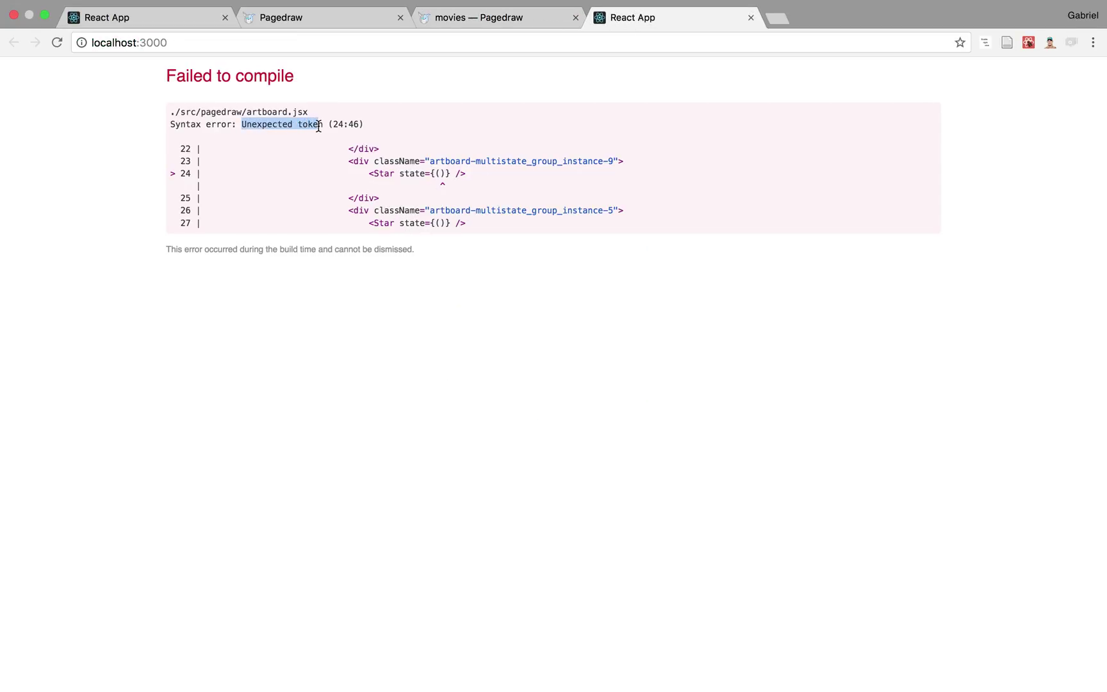
pyautogui.click(319, 125)
pyautogui.moveTo(402, 172); pyautogui.dragTo(447, 179)
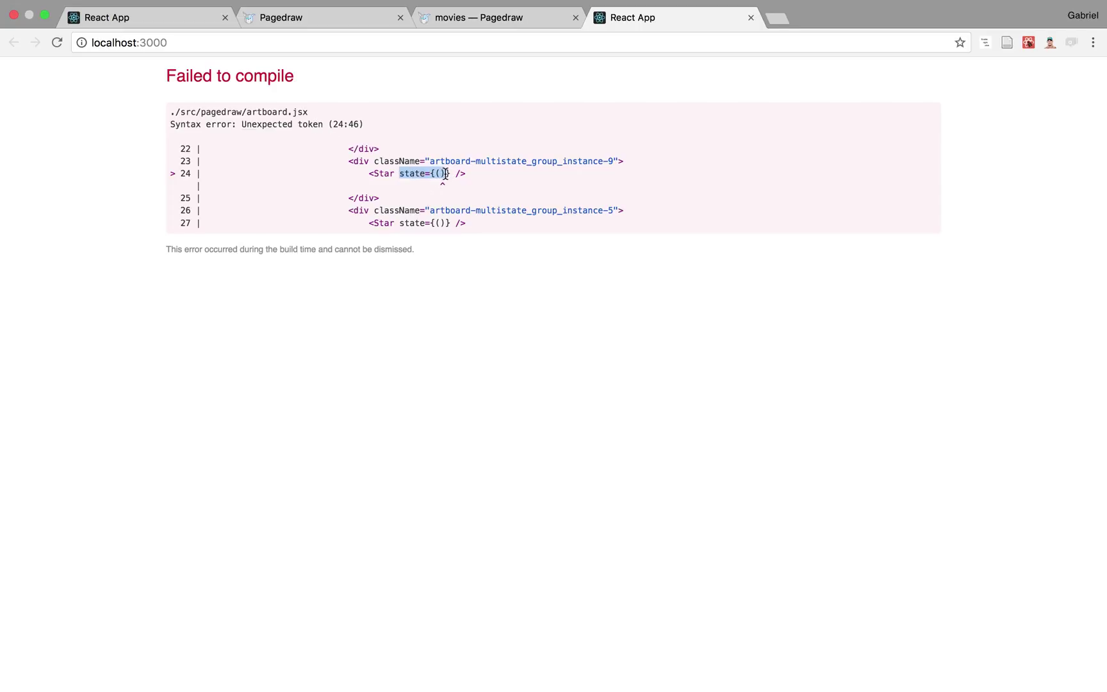
# Back in Pagedraw, bind the second star's Props.State to this.props.rating > 2 ? 'filled' : 'default'.
pyautogui.click(445, 177)
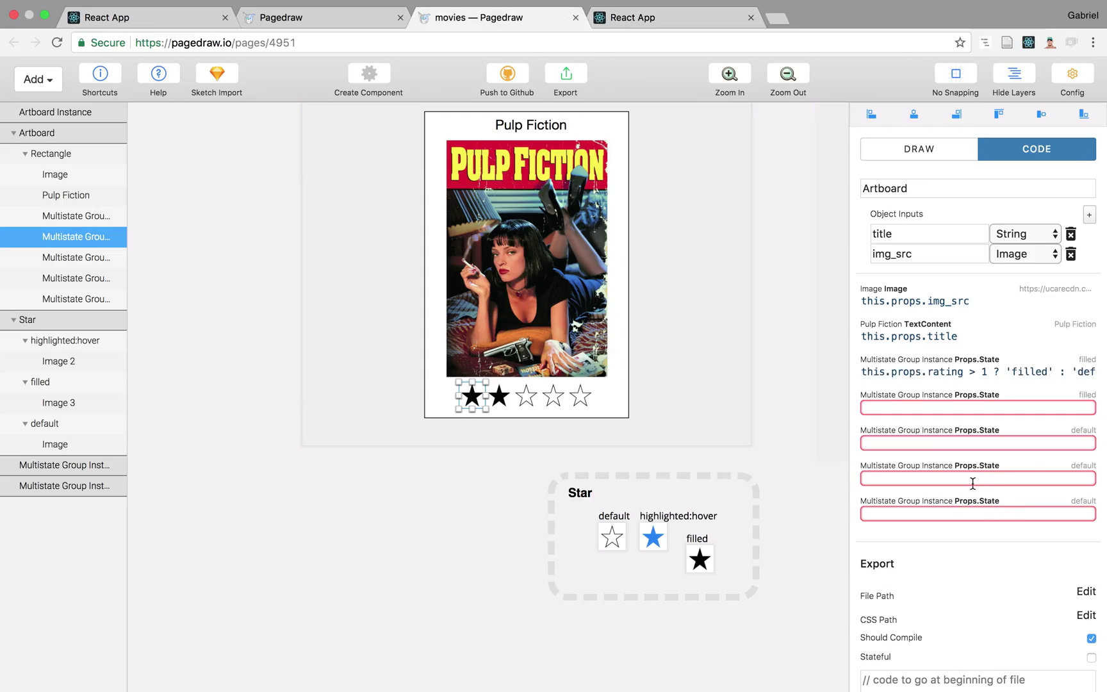
pyautogui.scroll(-1, 969, 482)
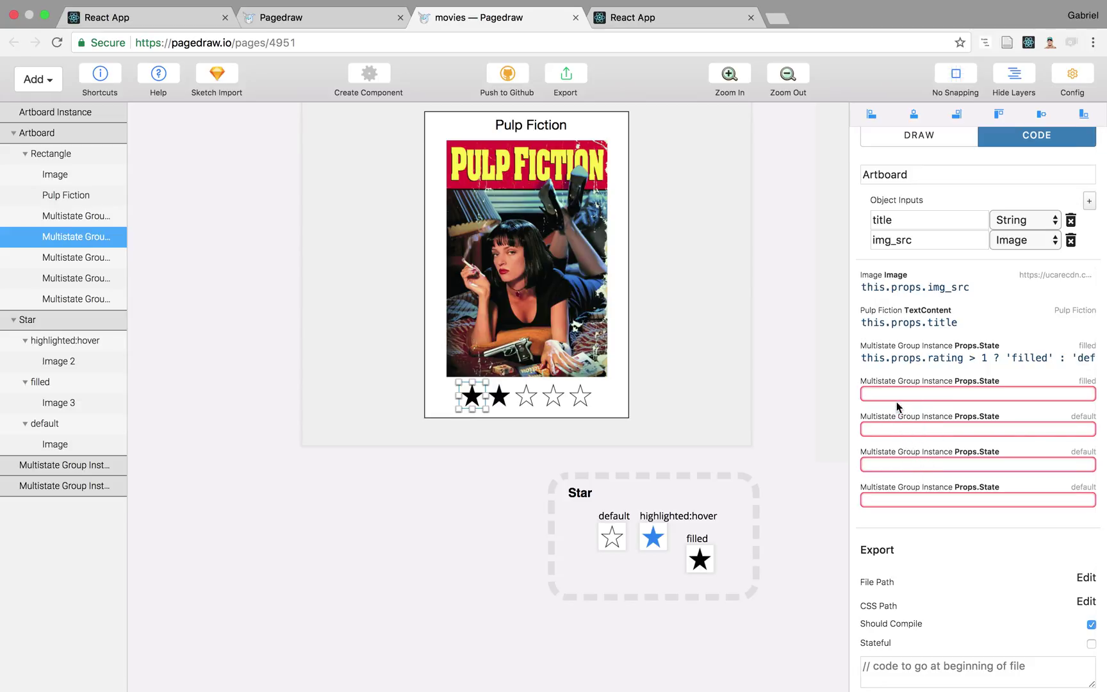
pyautogui.click(961, 392)
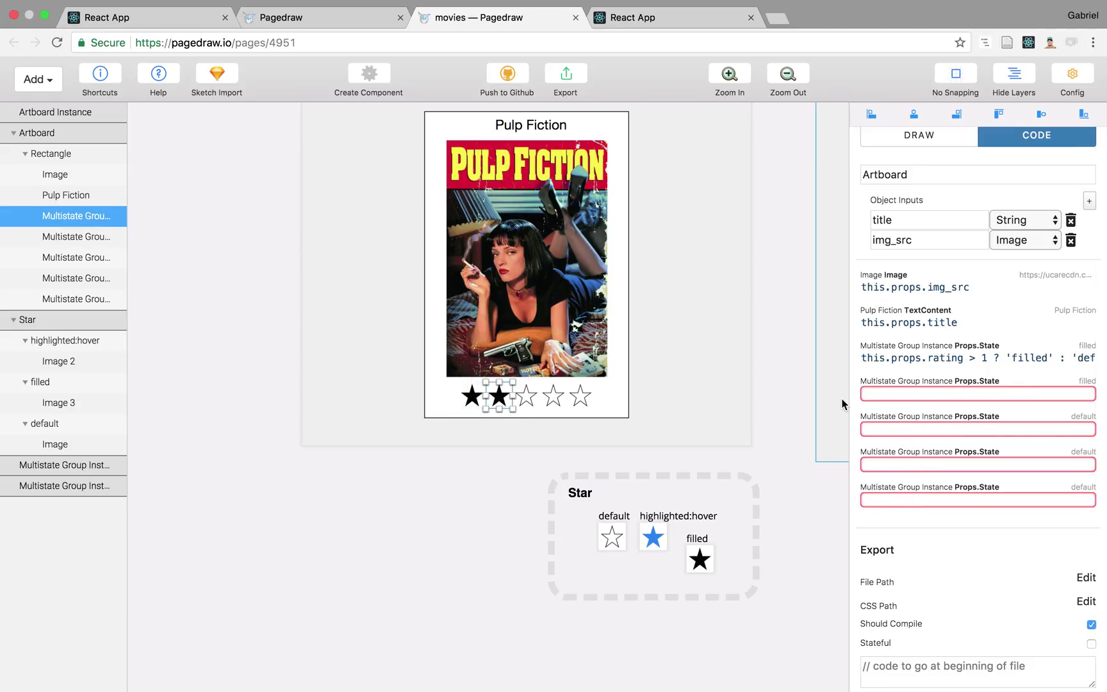
pyautogui.tripleClick(912, 362)
pyautogui.click(704, 17)
pyautogui.click(548, 18)
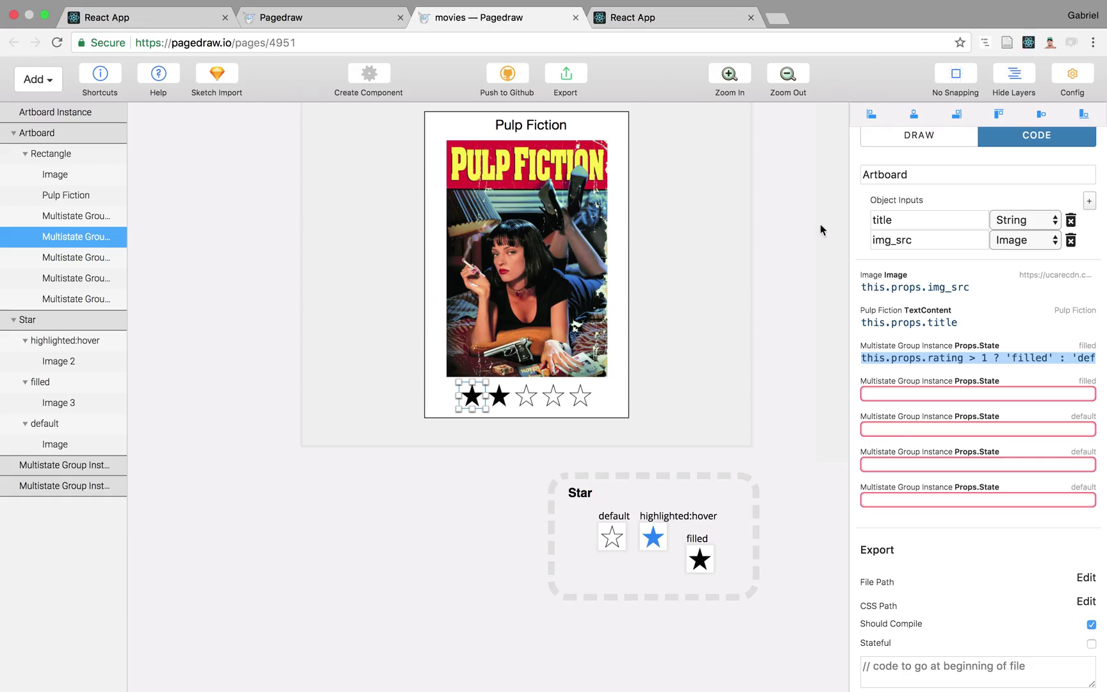
pyautogui.click(923, 395)
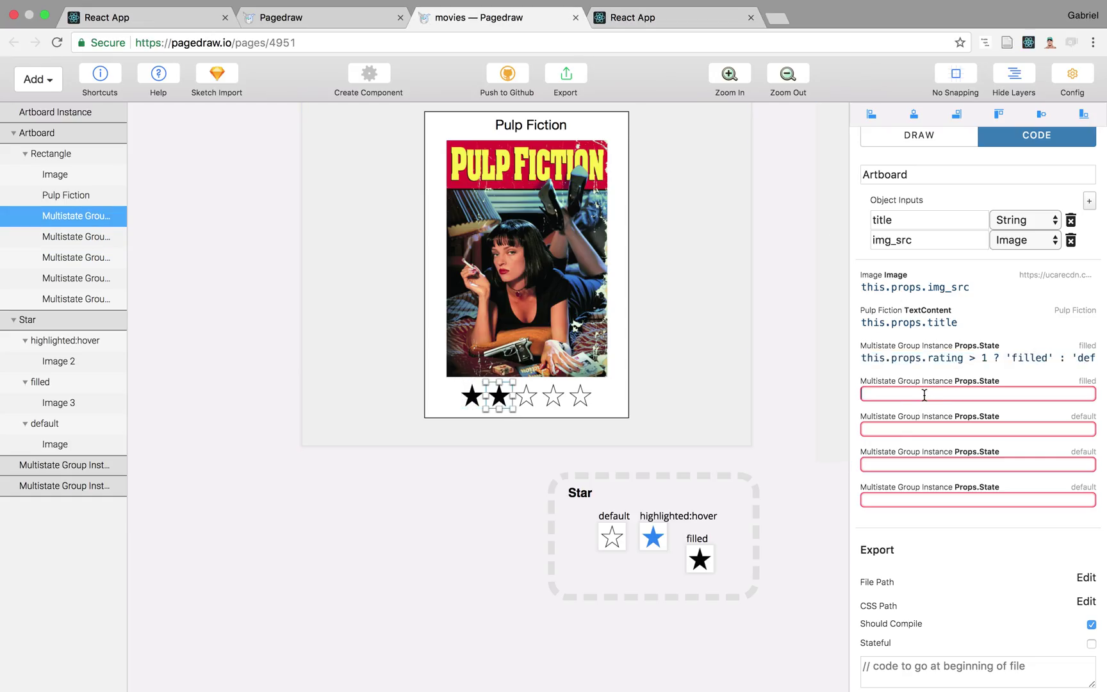
pyautogui.write("this.props.rating > 1 ? 'filled' : 'default'")
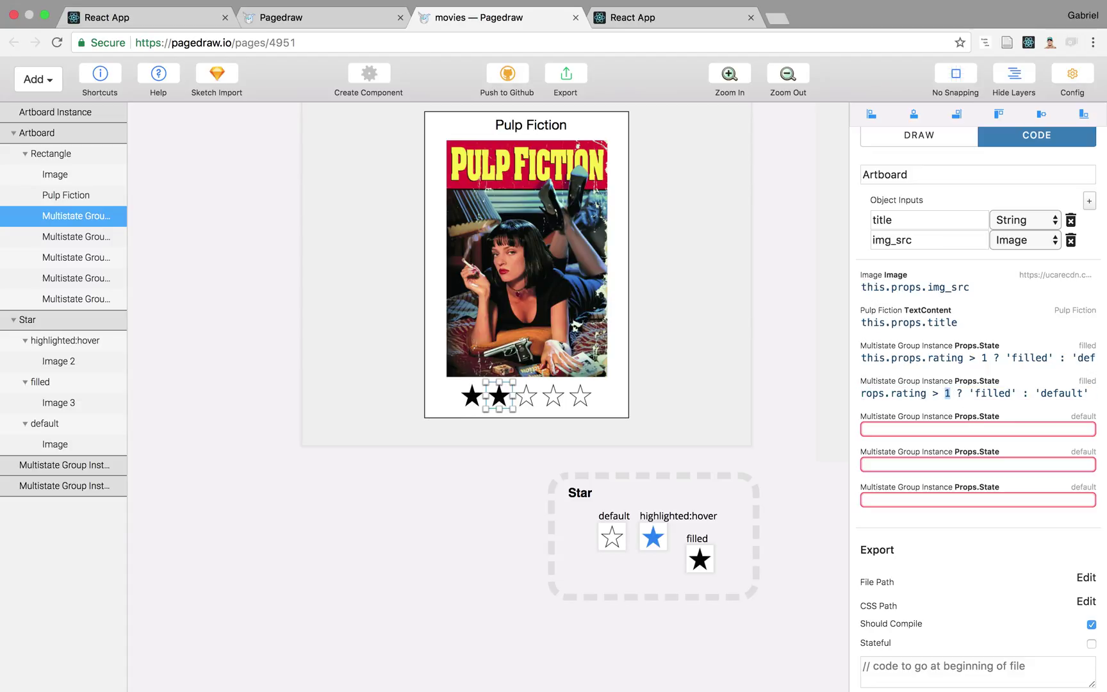
pyautogui.click(983, 386)
# Copy the rating expression into the third and fourth stars' Props.State bindings, using > 3 for the third star.
pyautogui.tripleClick(977, 391)
pyautogui.hotkey('ctrl', 'c')
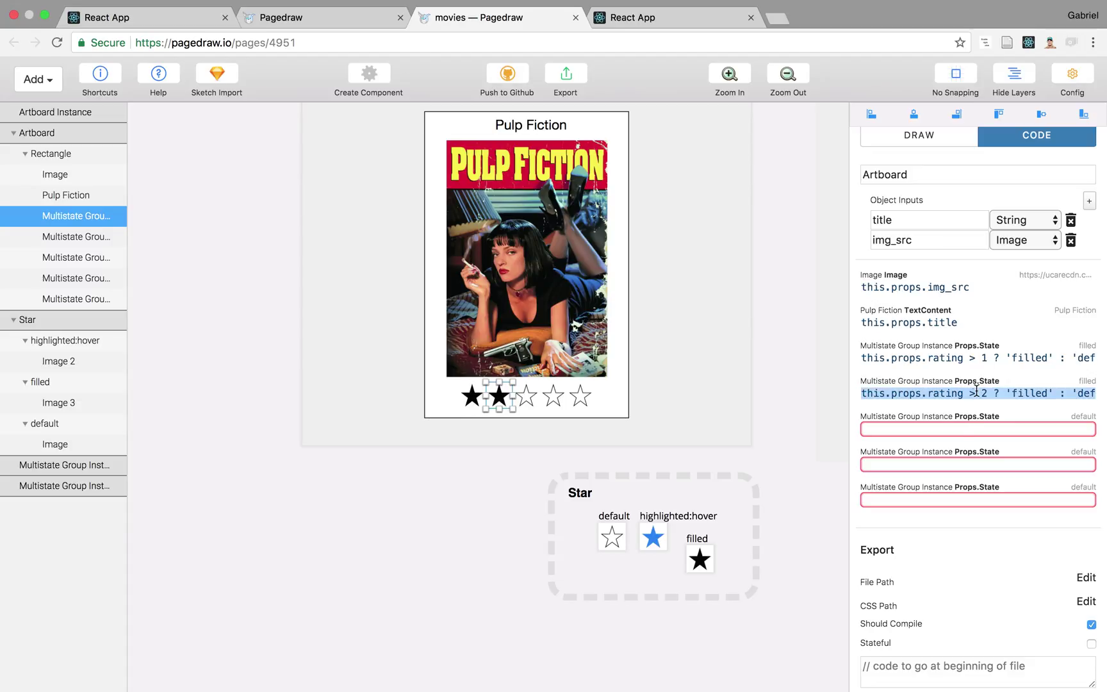
pyautogui.click(958, 429)
pyautogui.hotkey('ctrl', 'v')
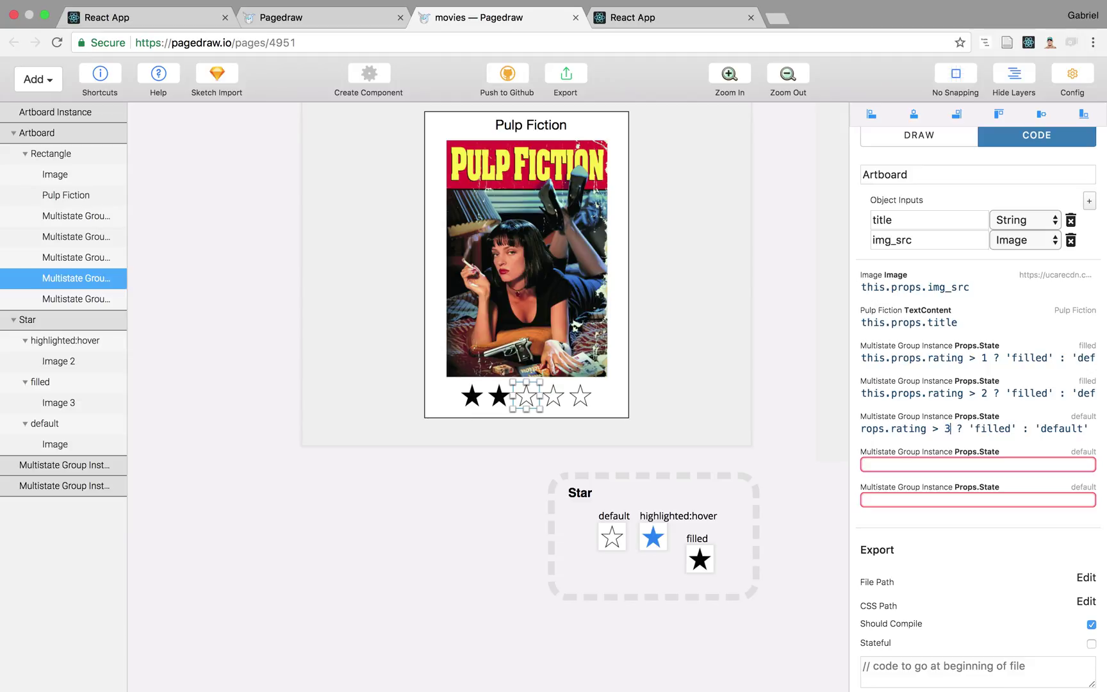
pyautogui.tripleClick(949, 430)
pyautogui.hotkey('ctrl', 'c')
pyautogui.click(939, 465)
pyautogui.hotkey('ctrl', 'v')
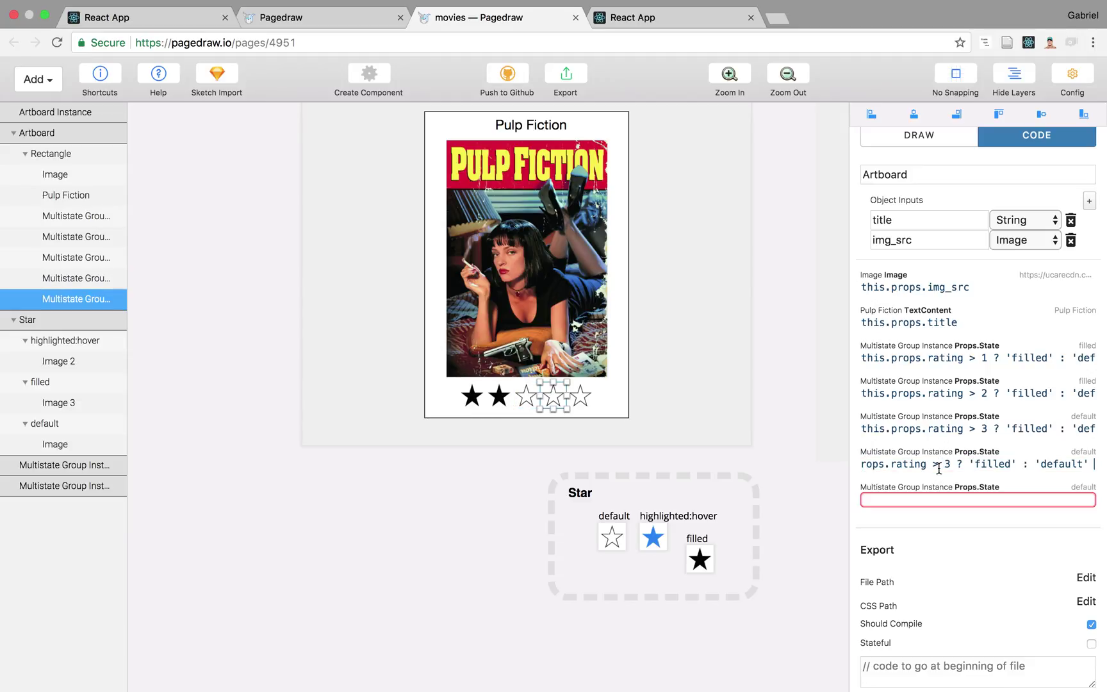
# Set the fourth star's comparison to > 4 and bind the fifth star's Props.State to this.props.rating > 5 ? 'filled' : 'default'.
pyautogui.tripleClick(955, 464)
pyautogui.hotkey('ctrl', 'c')
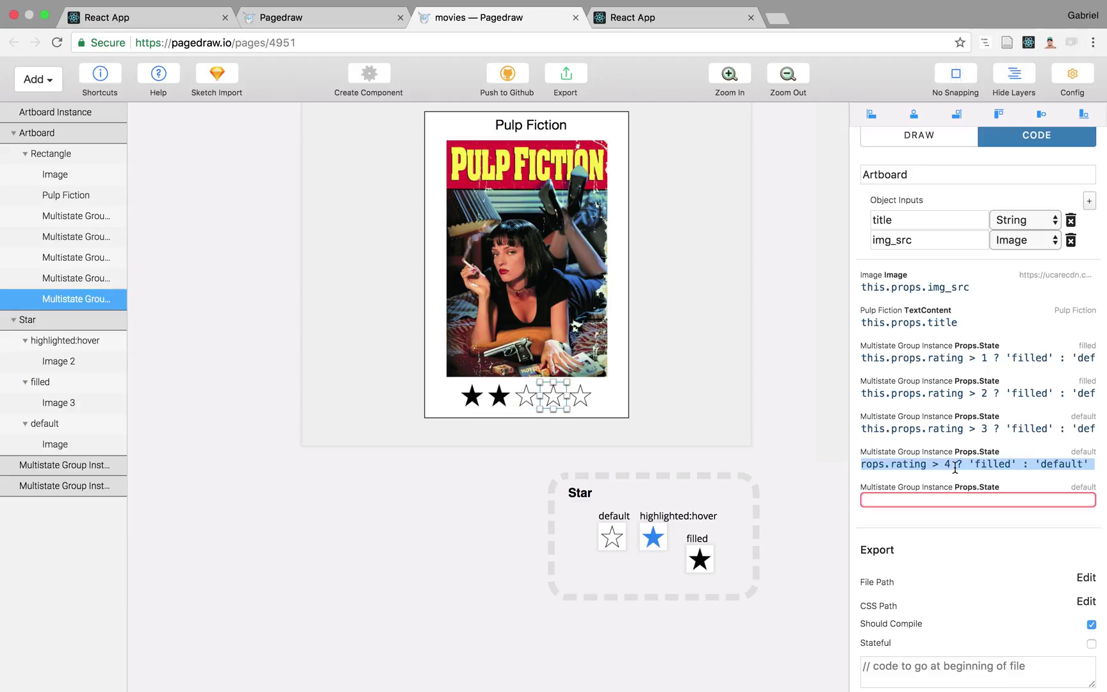
pyautogui.click(937, 499)
pyautogui.hotkey('ctrl', 'v')
pyautogui.doubleClick(948, 500)
pyautogui.write('5')
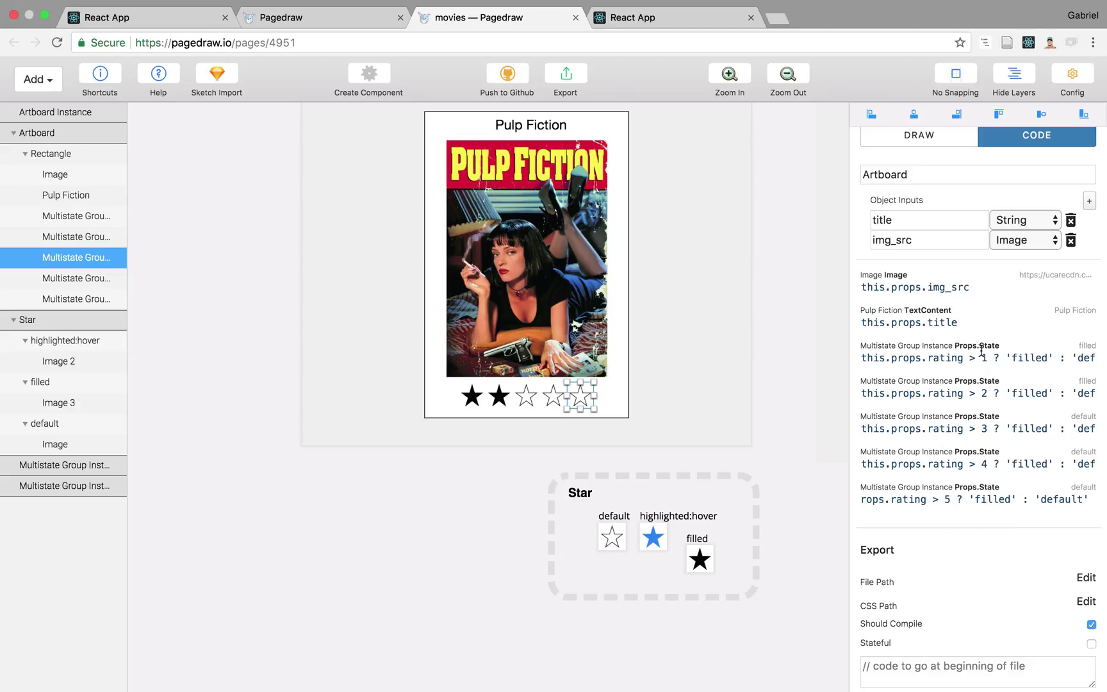
# Compare the rating state in index.js with the stars' bindings in Pagedraw and examine the star row in the app on localhost:3000.
pyautogui.hotkey('ctrl', 'Left')
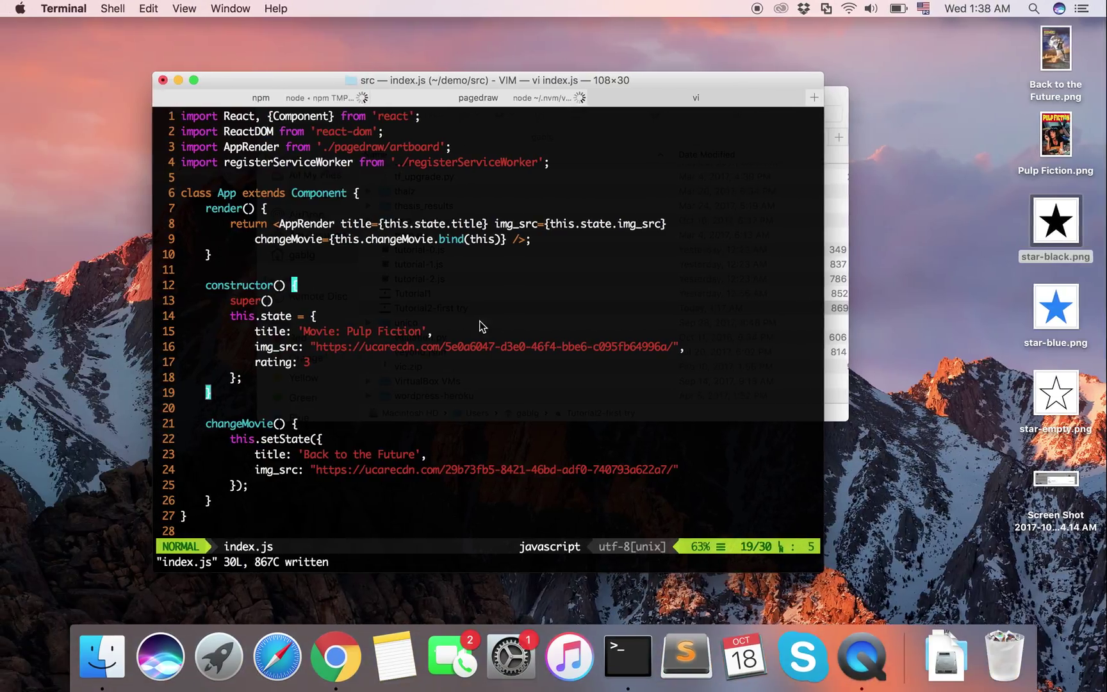
pyautogui.scroll(-2, 286, 250)
pyautogui.scroll(2, 301, 276)
pyautogui.hotkey('ctrl', 'Right')
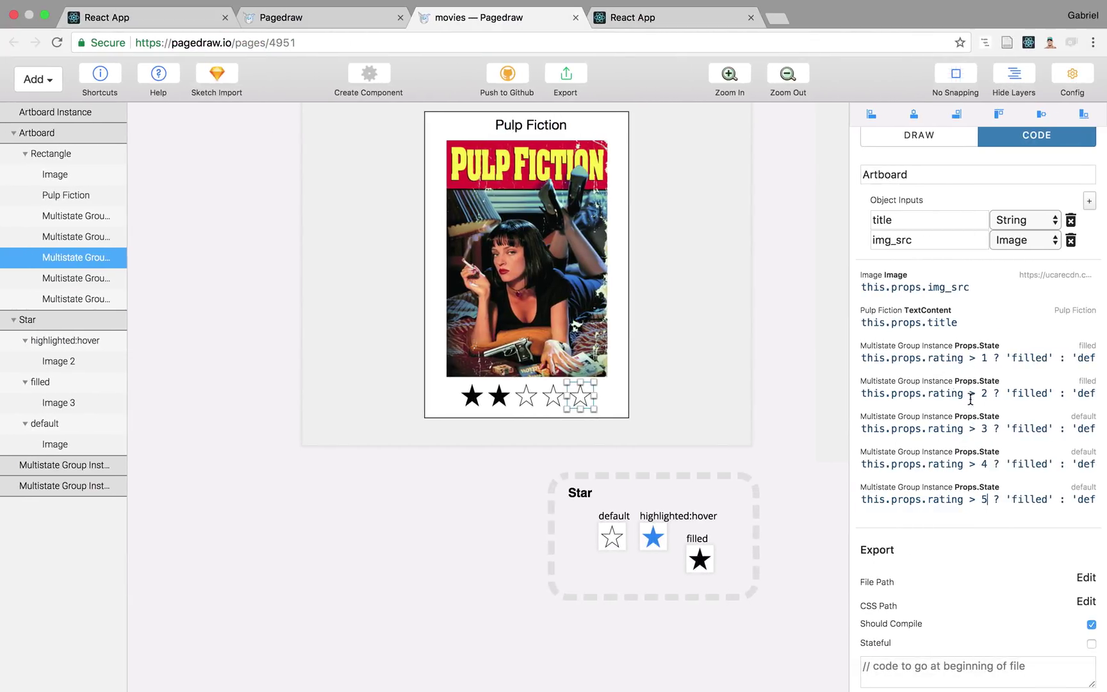
pyautogui.moveTo(921, 358); pyautogui.dragTo(1013, 372)
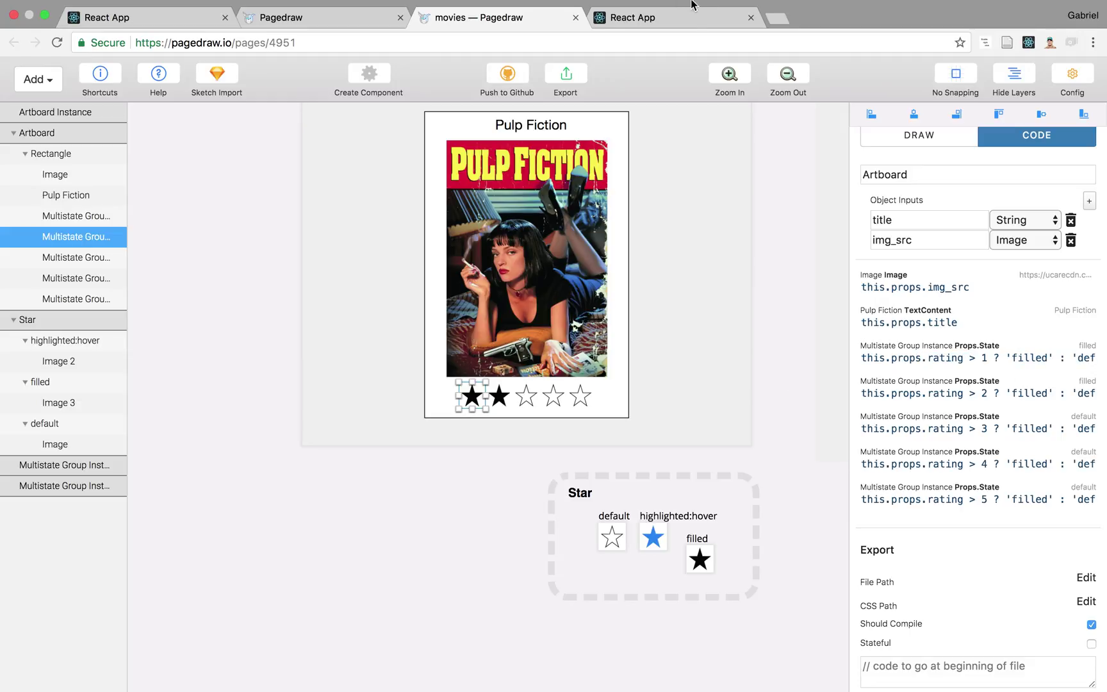
pyautogui.click(678, 21)
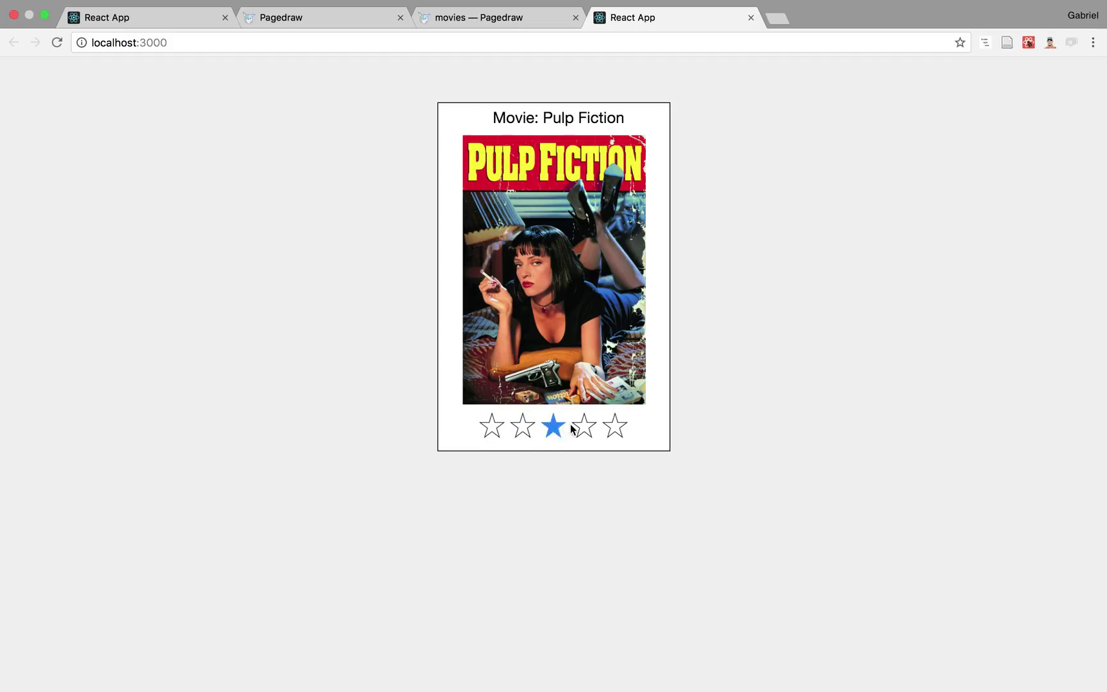
pyautogui.click(542, 17)
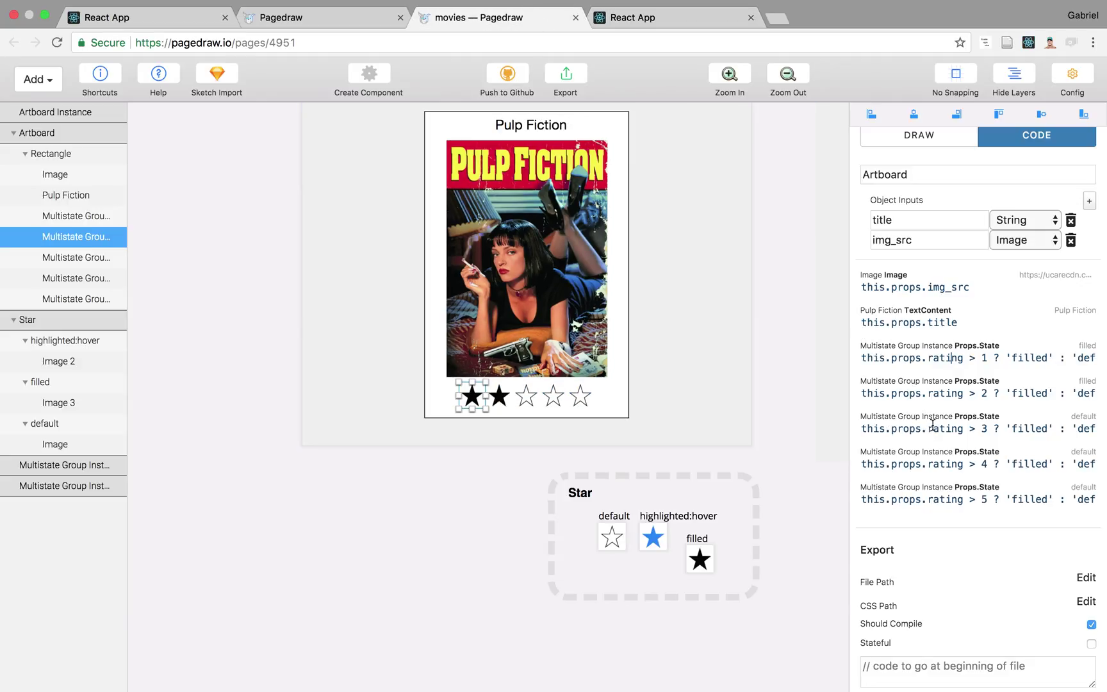
pyautogui.scroll(1, 940, 398)
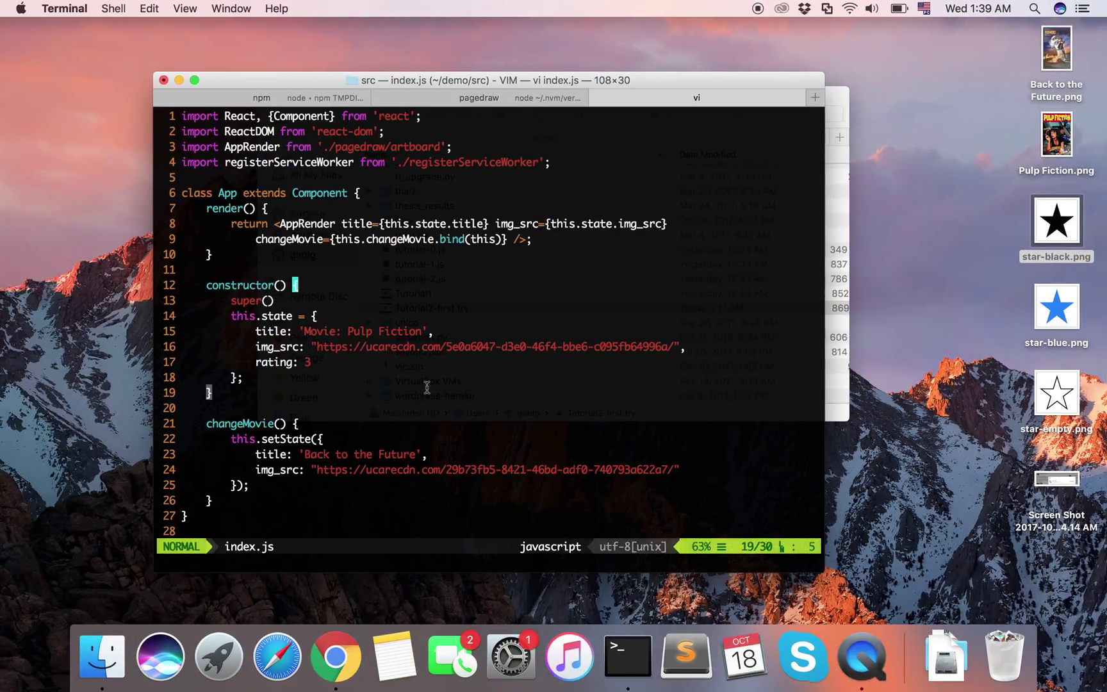
pyautogui.click(321, 364)
pyautogui.hotkey('ctrl', 'Right')
pyautogui.click(632, 17)
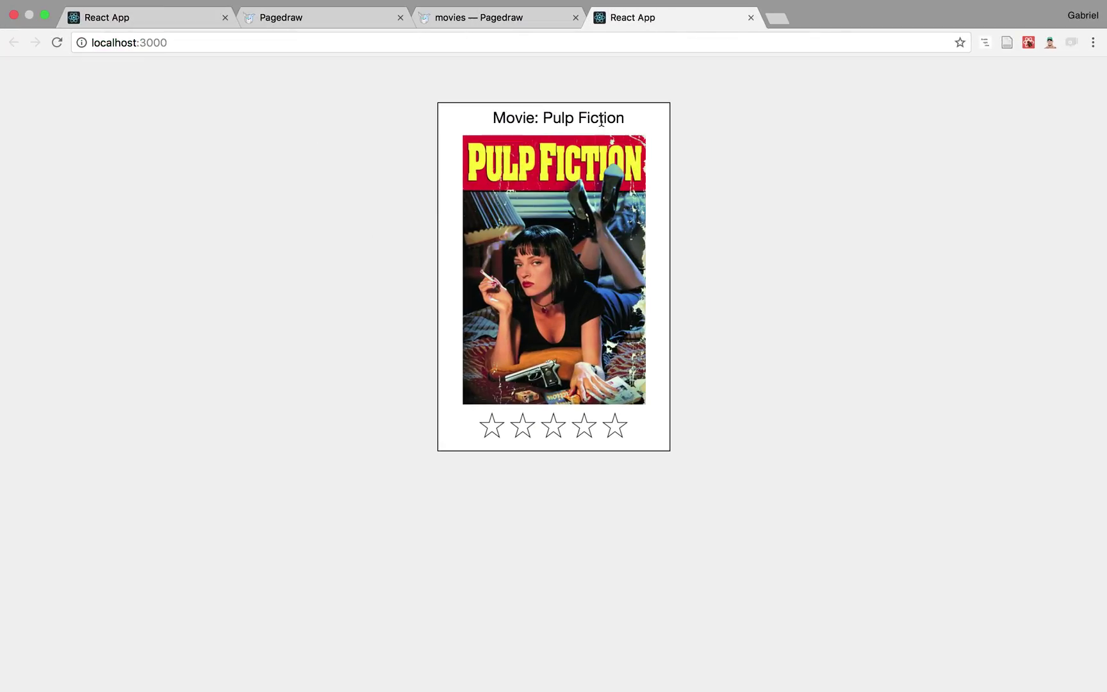
# In index.js in Vim, pass rating={this.state.rating} to AppRender, save the file, and return to the app on localhost:3000.
pyautogui.hotkey('ctrl', 'Left')
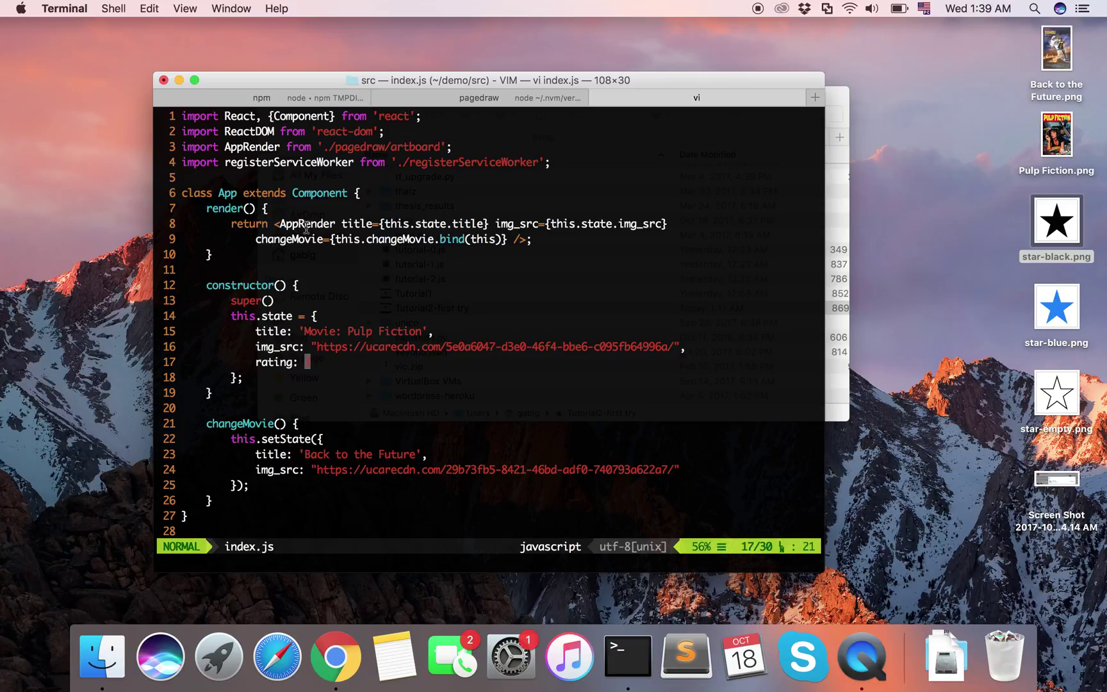
pyautogui.click(518, 237)
pyautogui.write('is)} rating={')
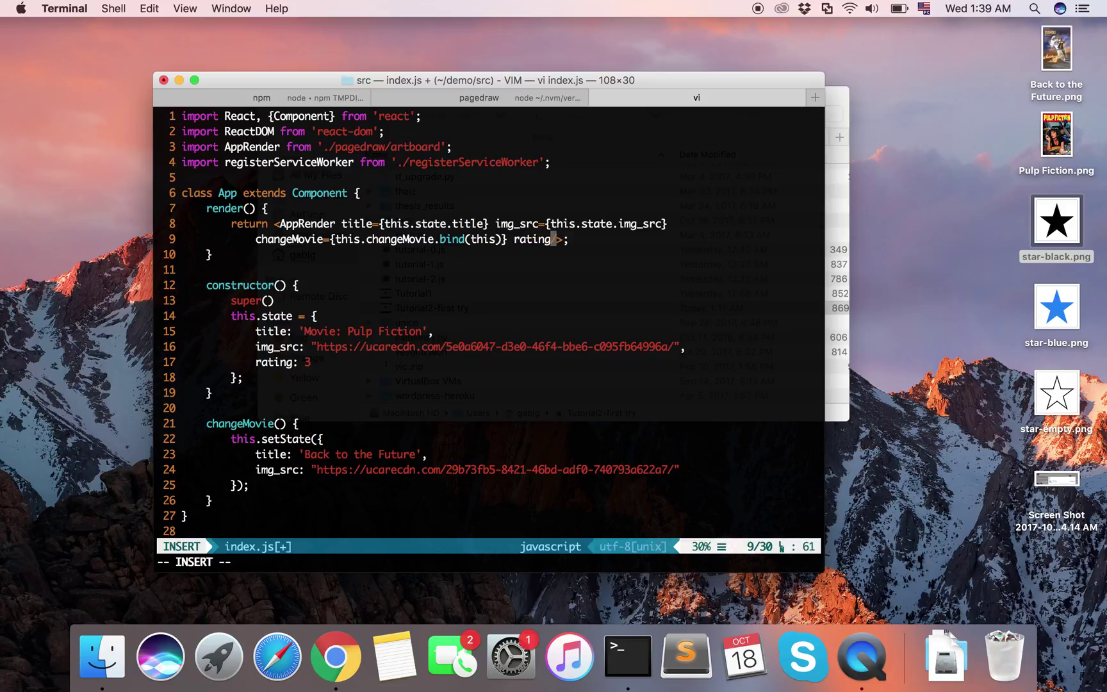
pyautogui.write('this.satte')
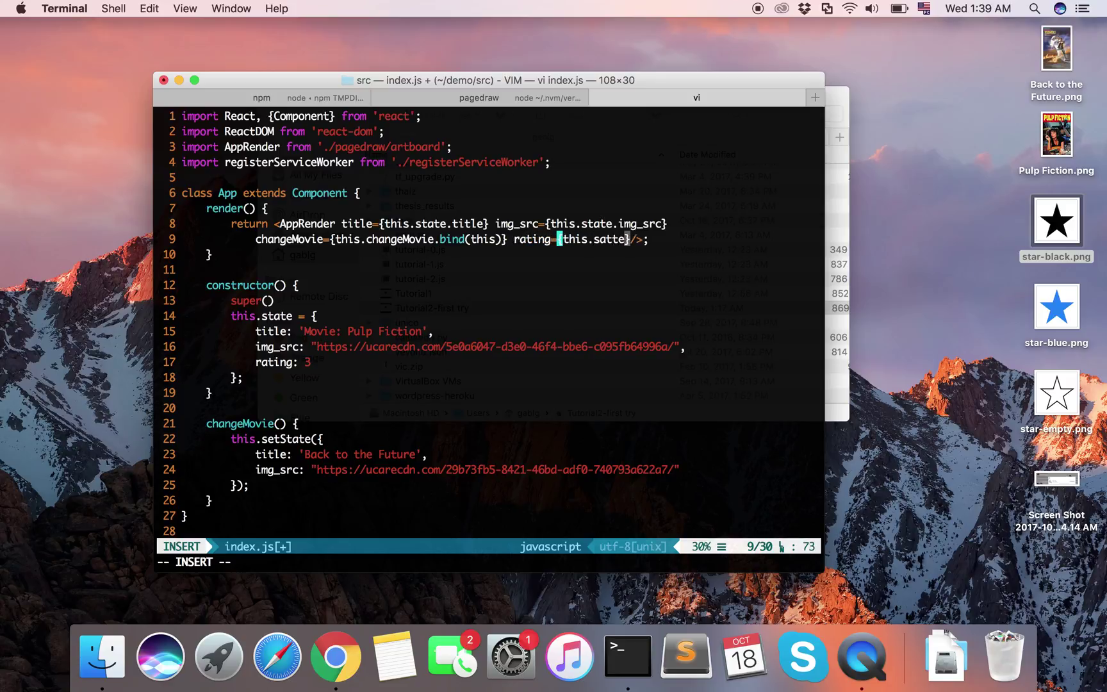
pyautogui.press('BackSpace')
pyautogui.press('BackSpace')
pyautogui.press('BackSpace')
pyautogui.press('BackSpace')
pyautogui.write('tate.rating')
pyautogui.press('Escape')
pyautogui.press('a')
pyautogui.press('Escape')
pyautogui.write(':w')
pyautogui.press('Return')
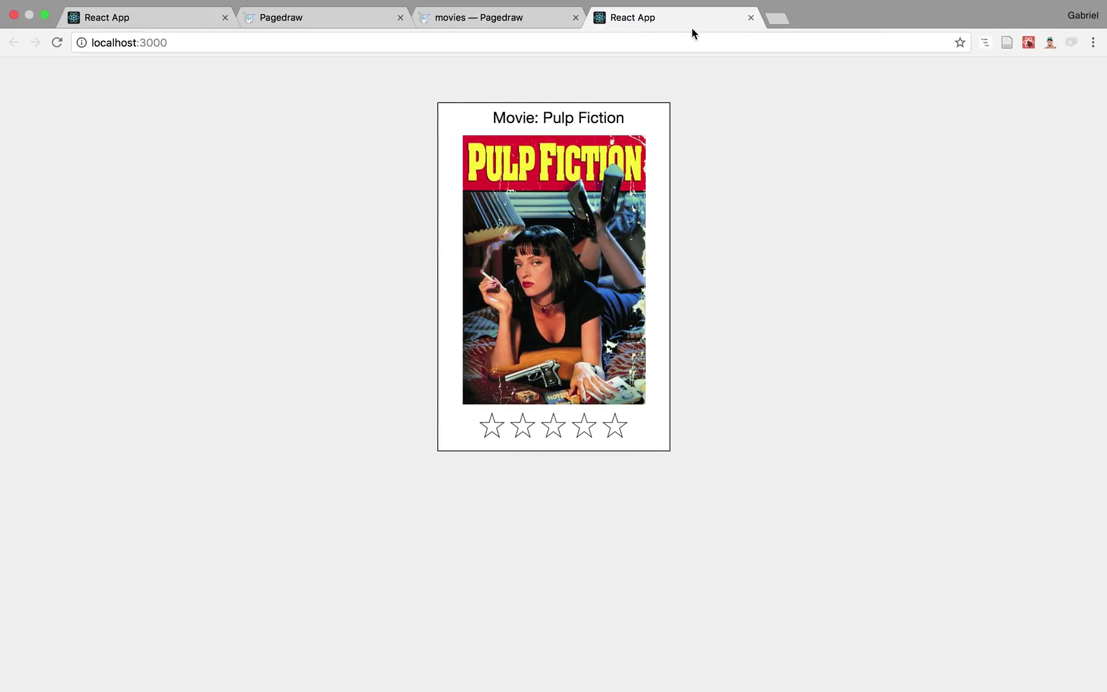
pyautogui.click(858, 43)
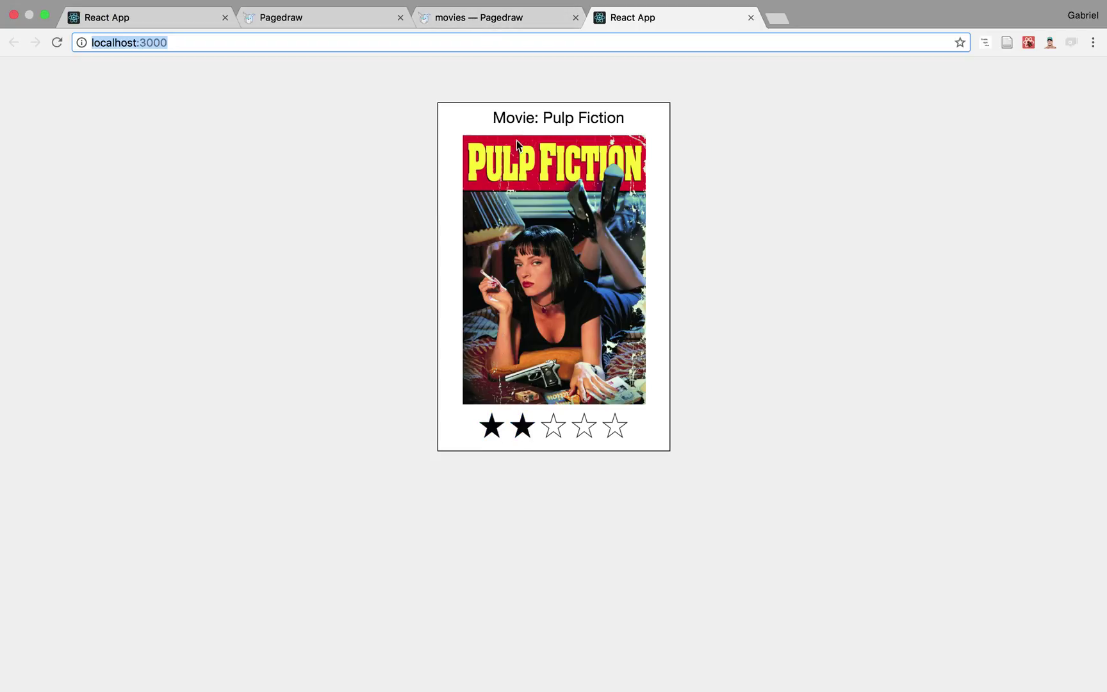
# Change the rating comparison to >= in all five stars' Props.State bindings in Pagedraw and check the star row on localhost:3000.
pyautogui.click(552, 18)
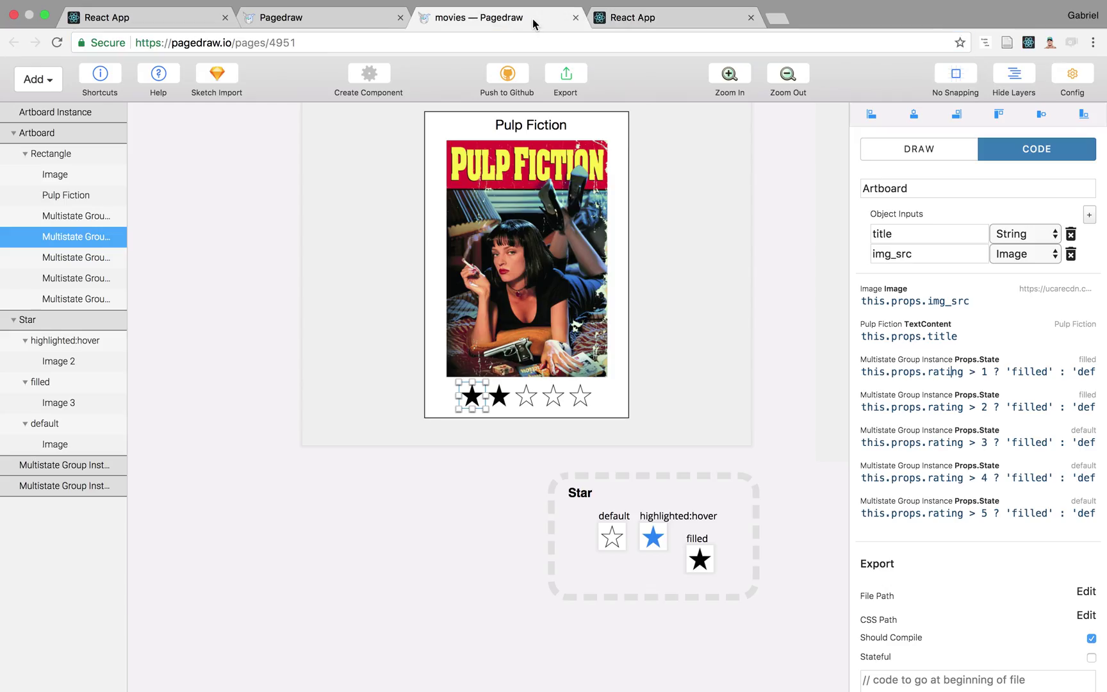
pyautogui.click(977, 372)
pyautogui.write('=')
pyautogui.doubleClick(975, 372)
pyautogui.click(980, 408)
pyautogui.write('=')
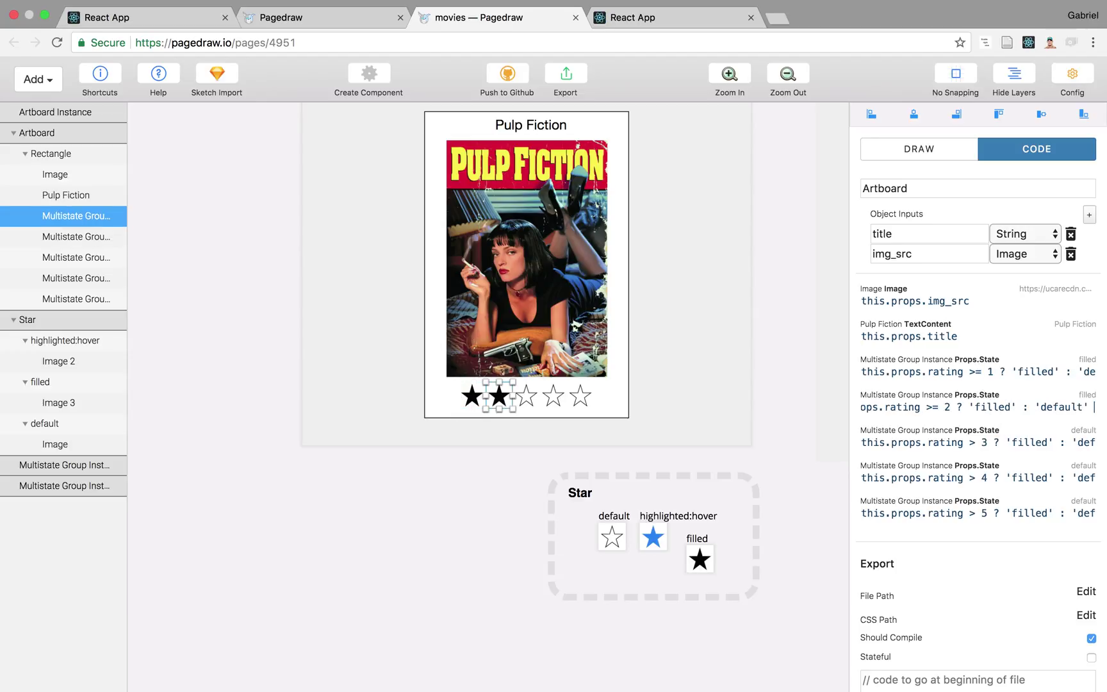
pyautogui.click(974, 443)
pyautogui.write('=')
pyautogui.click(976, 478)
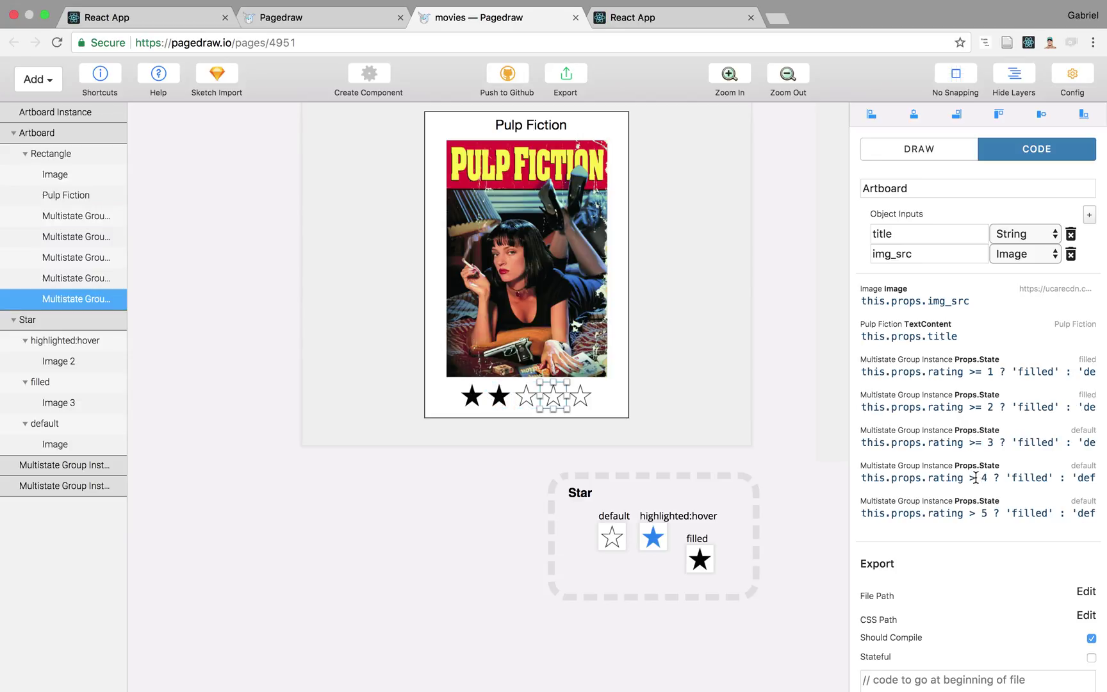
pyautogui.write('=')
pyautogui.click(975, 509)
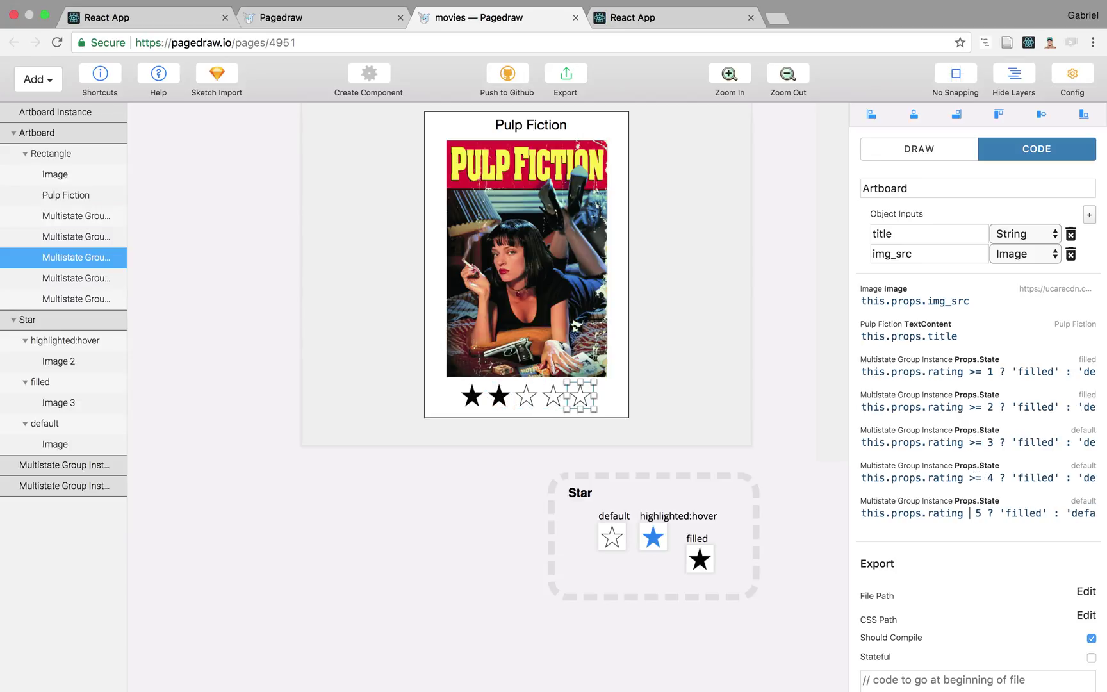
pyautogui.write('>=')
pyautogui.click(648, 17)
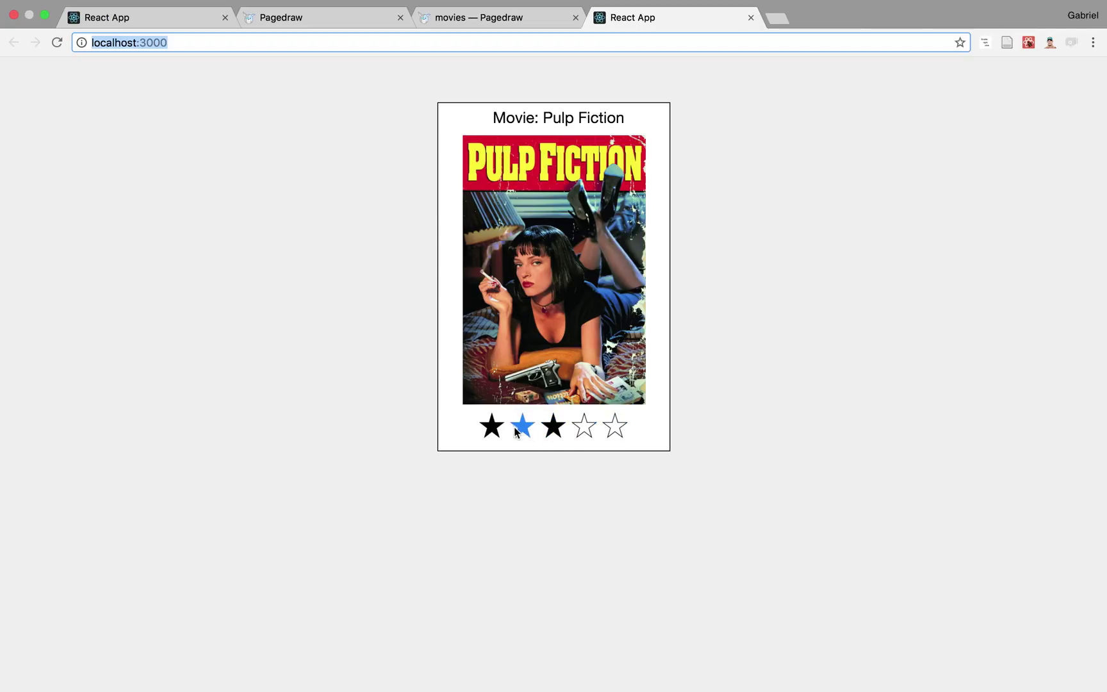
pyautogui.click(495, 432)
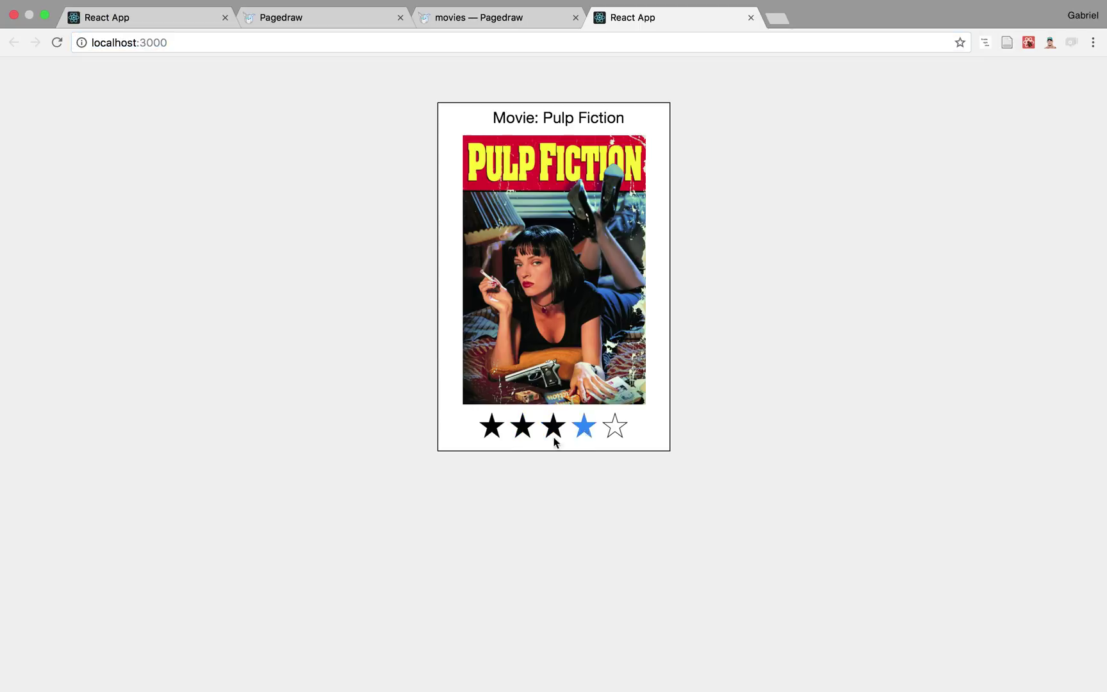
# Switch to index.js in Vim and add an empty setRating() method between the constructor and changeMovie.
pyautogui.hotkey('ctrl', 'Left')
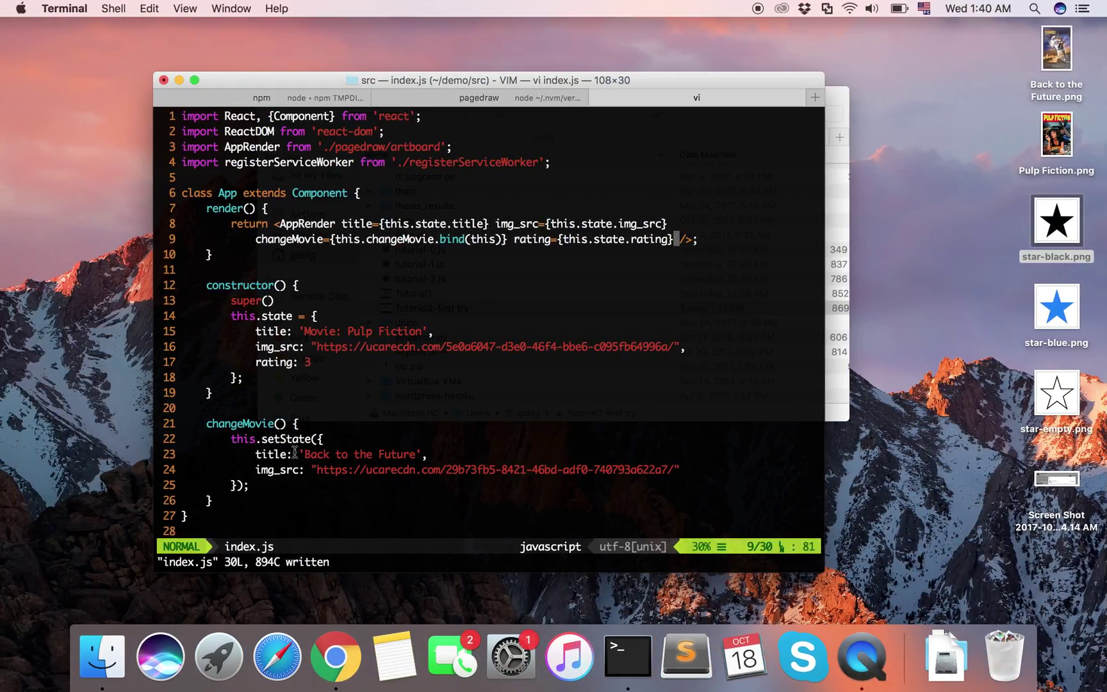
pyautogui.press('j')
pyautogui.press('j')
pyautogui.press('j')
pyautogui.press('j')
pyautogui.press('j')
pyautogui.press('j')
pyautogui.press('j')
pyautogui.press('j')
pyautogui.press('j')
pyautogui.press('j')
pyautogui.press('o')
pyautogui.press('Return')
pyautogui.write('setRat')
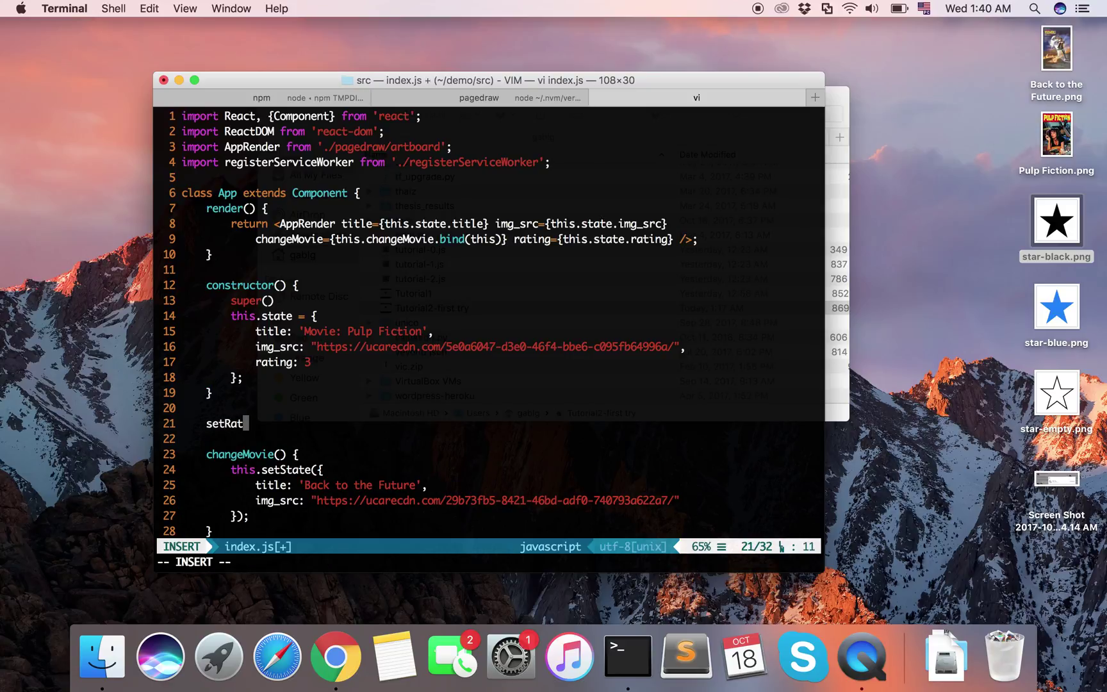
pyautogui.write('ing() {')
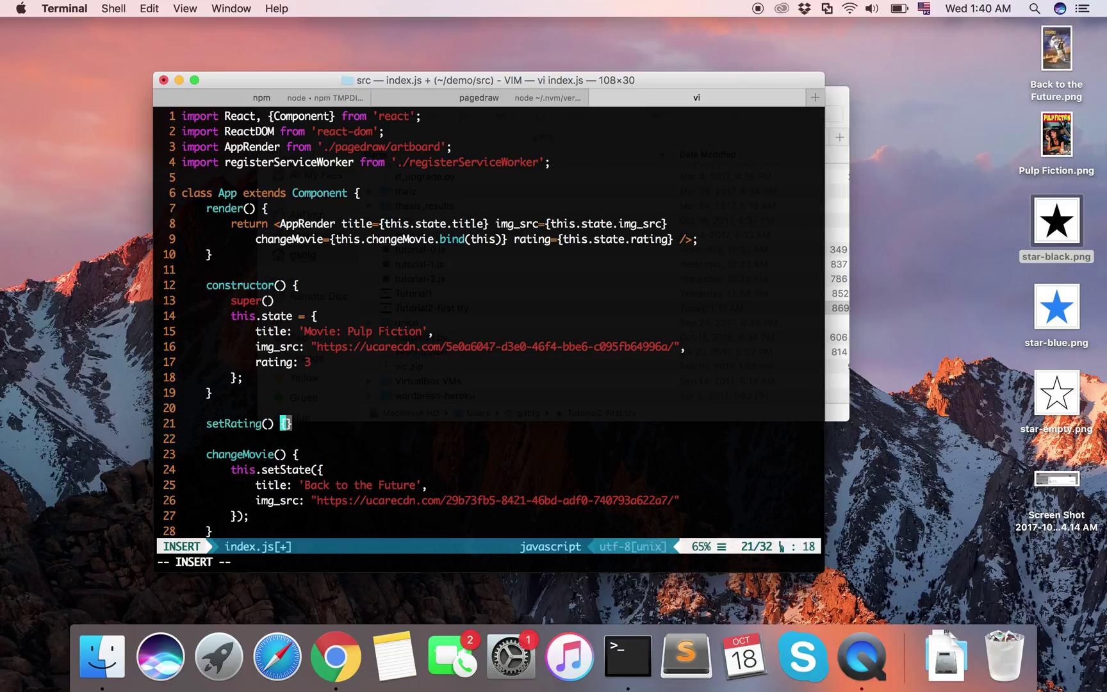
pyautogui.press('Return')
# Give the setRating method a parameter n and save index.js.
pyautogui.press('Escape')
pyautogui.press('k')
pyautogui.press('l')
pyautogui.press('l')
pyautogui.press('l')
pyautogui.press('l')
pyautogui.press('l')
pyautogui.press('l')
pyautogui.press('l')
pyautogui.press('l')
pyautogui.press('l')
pyautogui.press('l')
pyautogui.write('in')
pyautogui.press('Escape')
pyautogui.write(':w')
pyautogui.press('Return')
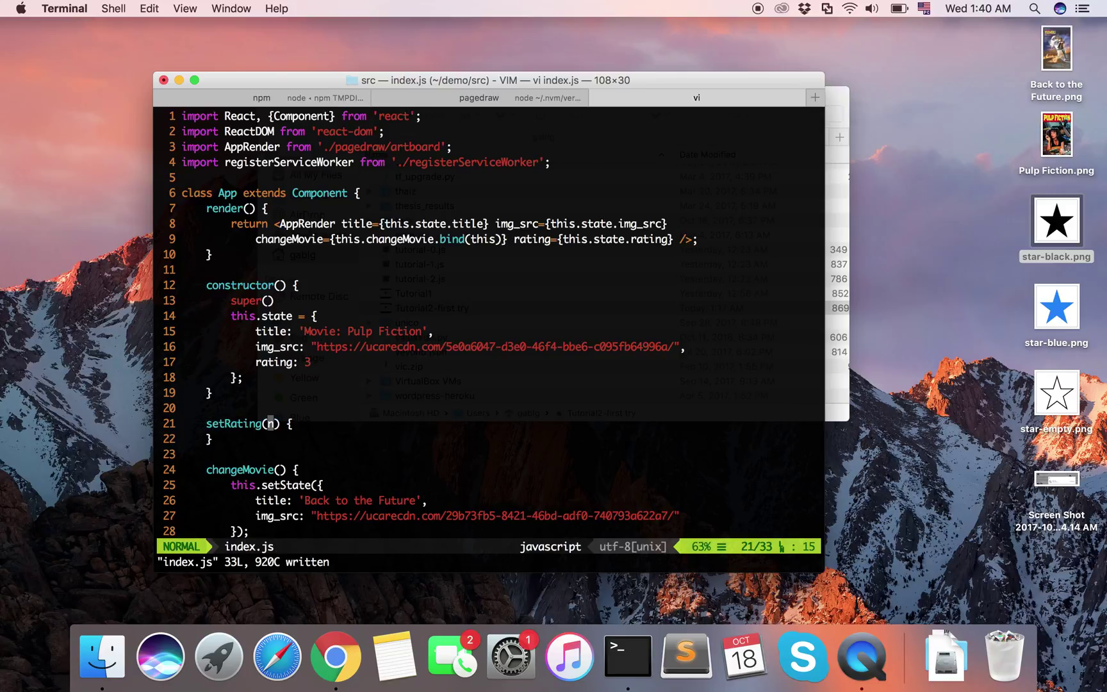
# Make setRating store its argument with this.setState({rating: n}); and save index.js.
pyautogui.write('othis')
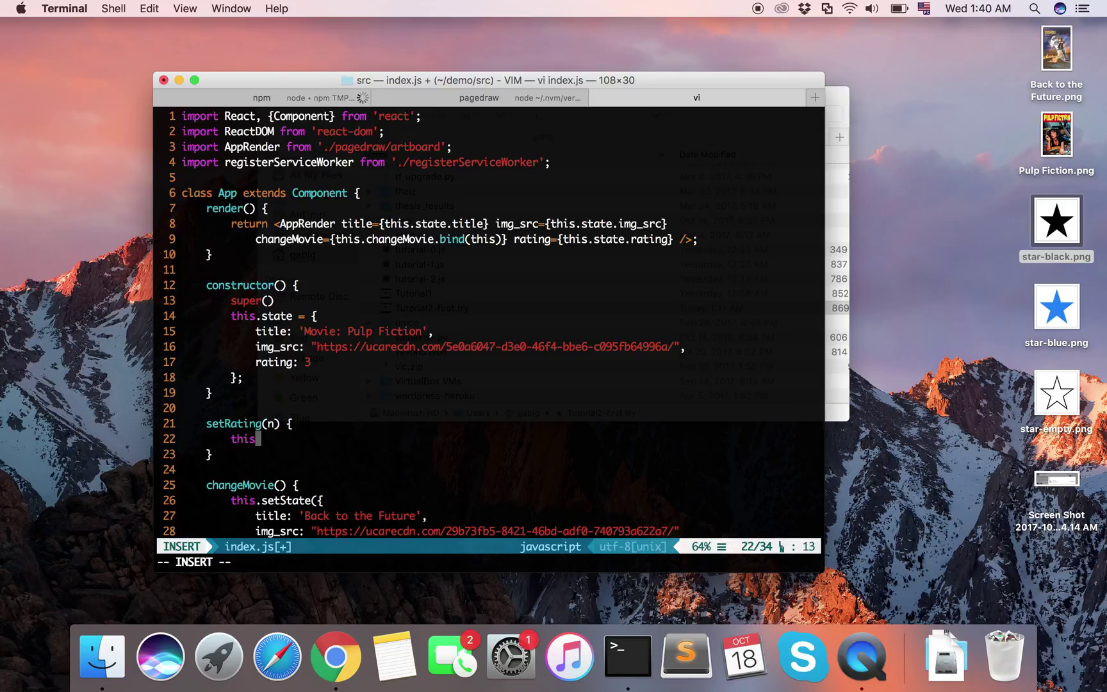
pyautogui.write('.setState({});')
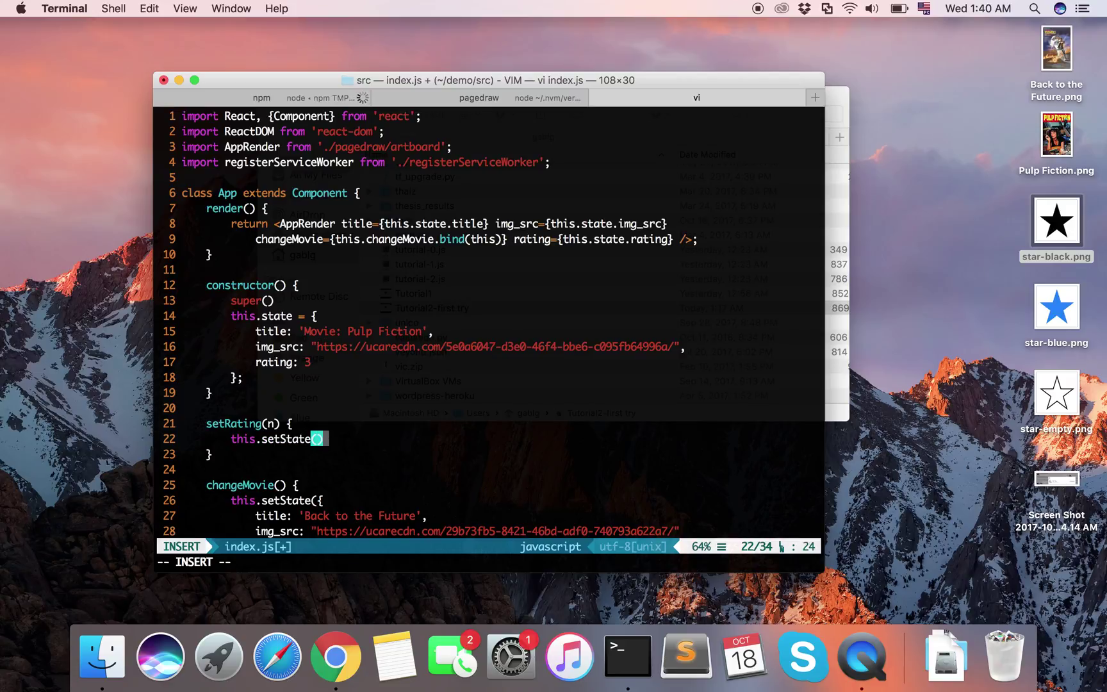
pyautogui.press('Left')
pyautogui.press('Left')
pyautogui.press('Left')
pyautogui.write('rating: n')
pyautogui.press('Escape')
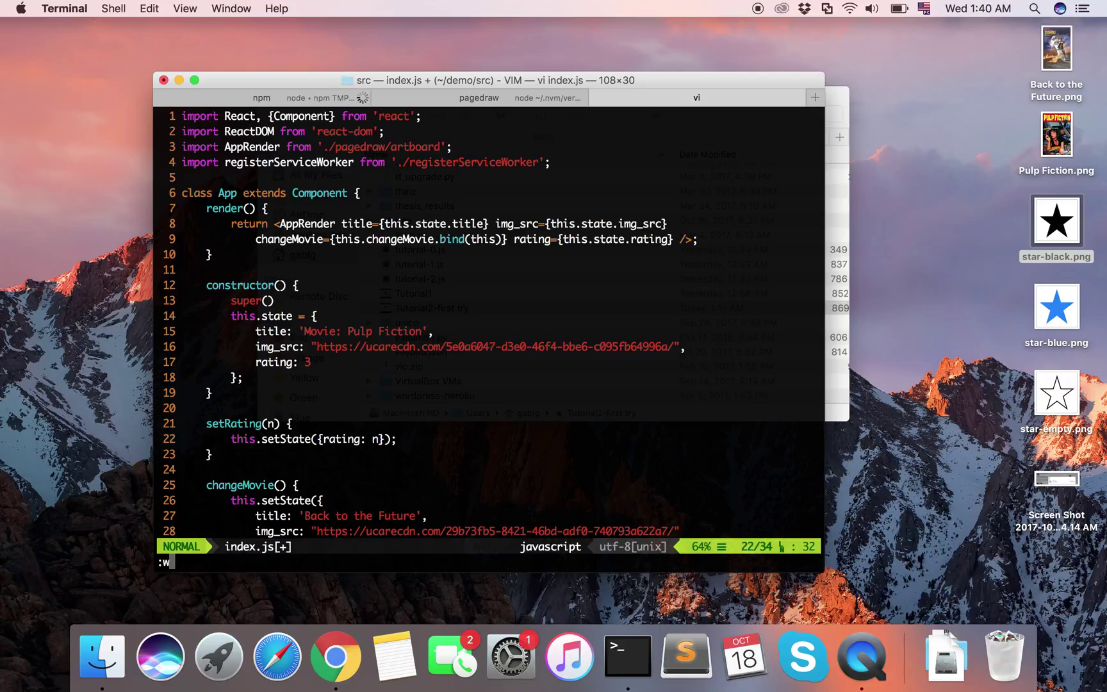
pyautogui.write(':w')
pyautogui.press('Return')
# Break the AppRender tag in render() after the rating prop, aligning its closing /> on a new line under changeMovie.
pyautogui.press('j')
pyautogui.press('k')
pyautogui.press('k')
pyautogui.press('k')
pyautogui.press('k')
pyautogui.press('k')
pyautogui.press('k')
pyautogui.press('k')
pyautogui.press('k')
pyautogui.press('k')
pyautogui.press('k')
pyautogui.press('k')
pyautogui.press('k')
pyautogui.press('k')
pyautogui.press('k')
pyautogui.press('k')
pyautogui.press('k')
pyautogui.press('j')
pyautogui.press('j')
pyautogui.press('$')
pyautogui.press('a')
pyautogui.press('Escape')
pyautogui.press('h')
pyautogui.press('h')
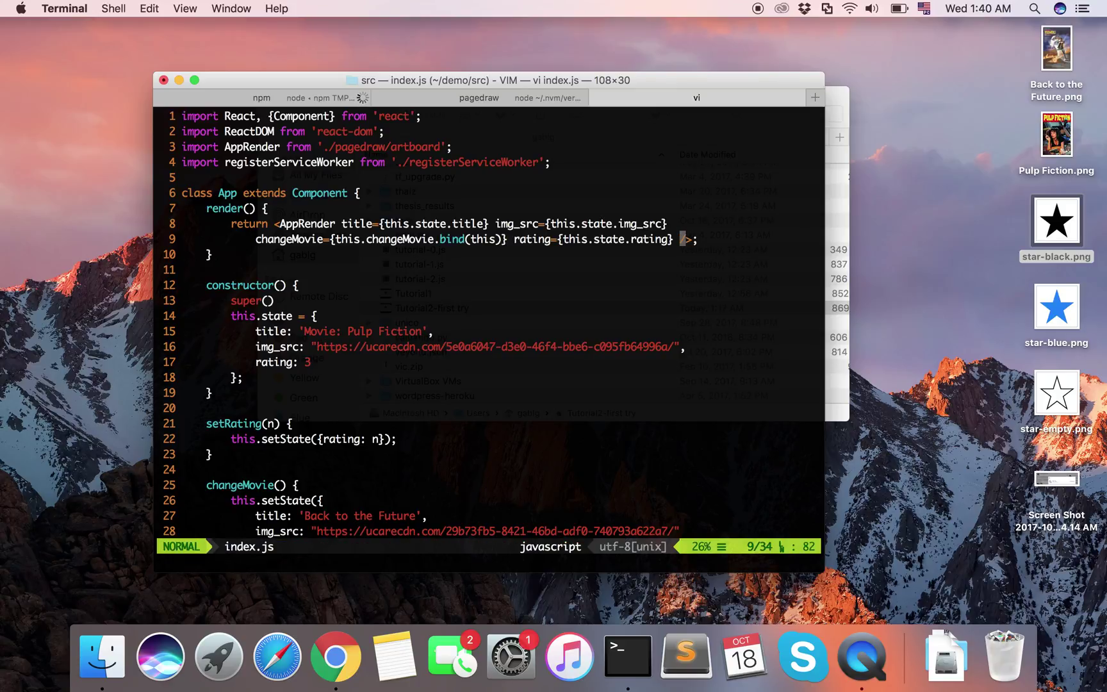
pyautogui.press('i')
pyautogui.press('Return')
pyautogui.press('Escape')
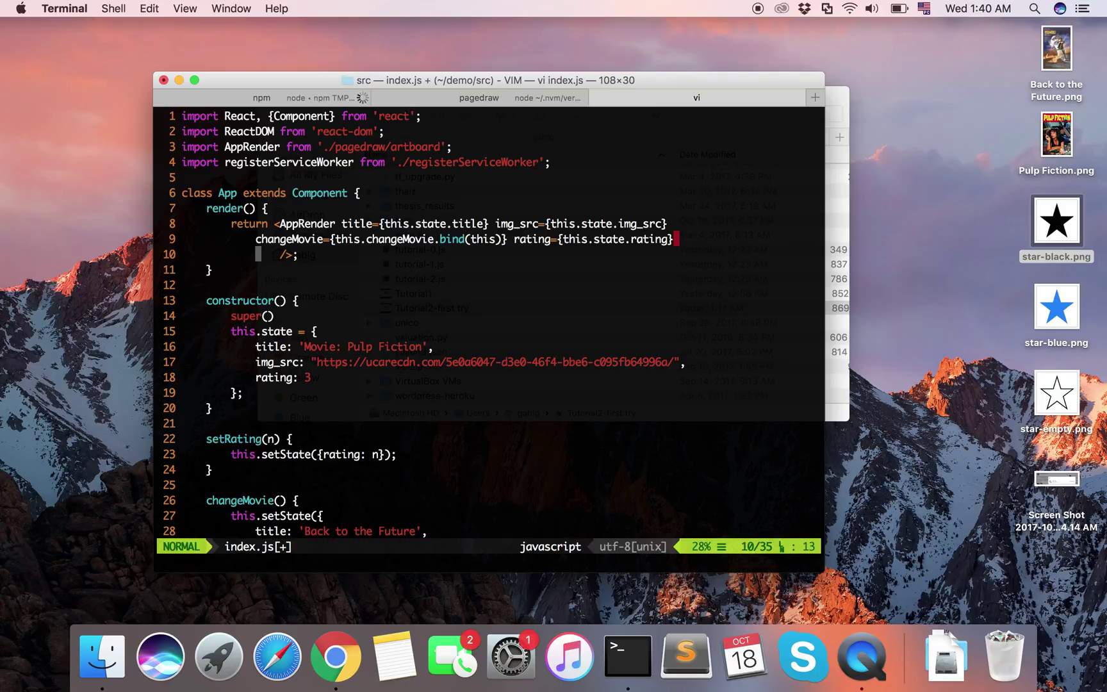
pyautogui.press('s')
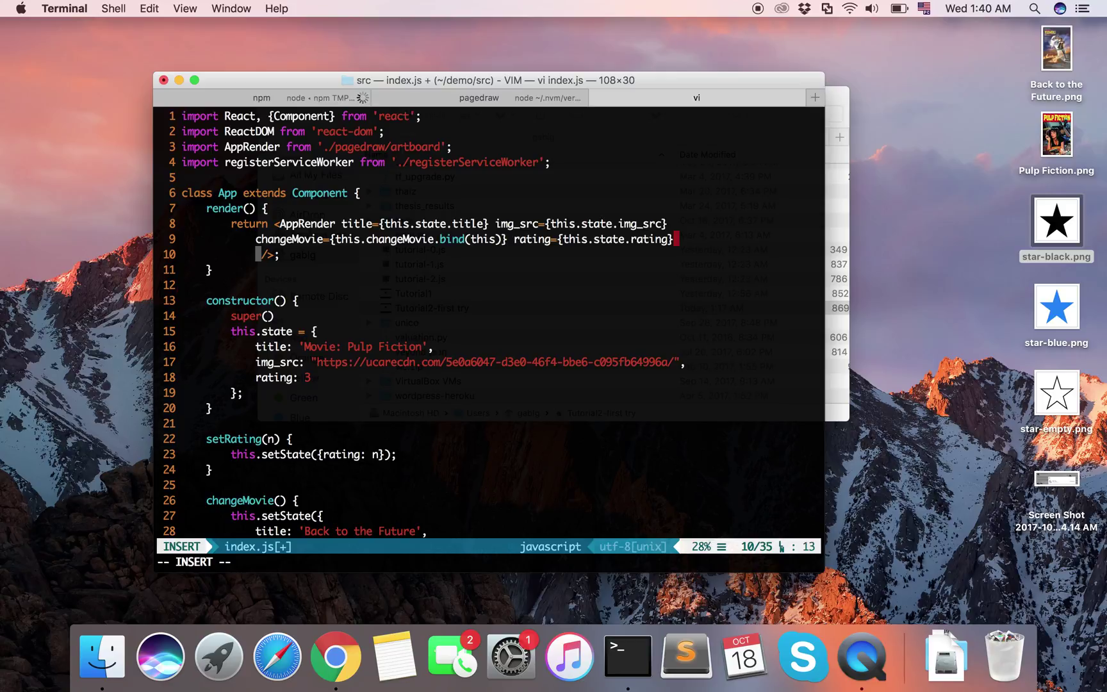
# Pass setRating={this.setRating.bind(this)} to AppRender on the new line and save index.js.
pyautogui.write('setRating={t')
pyautogui.write('his.setRating.')
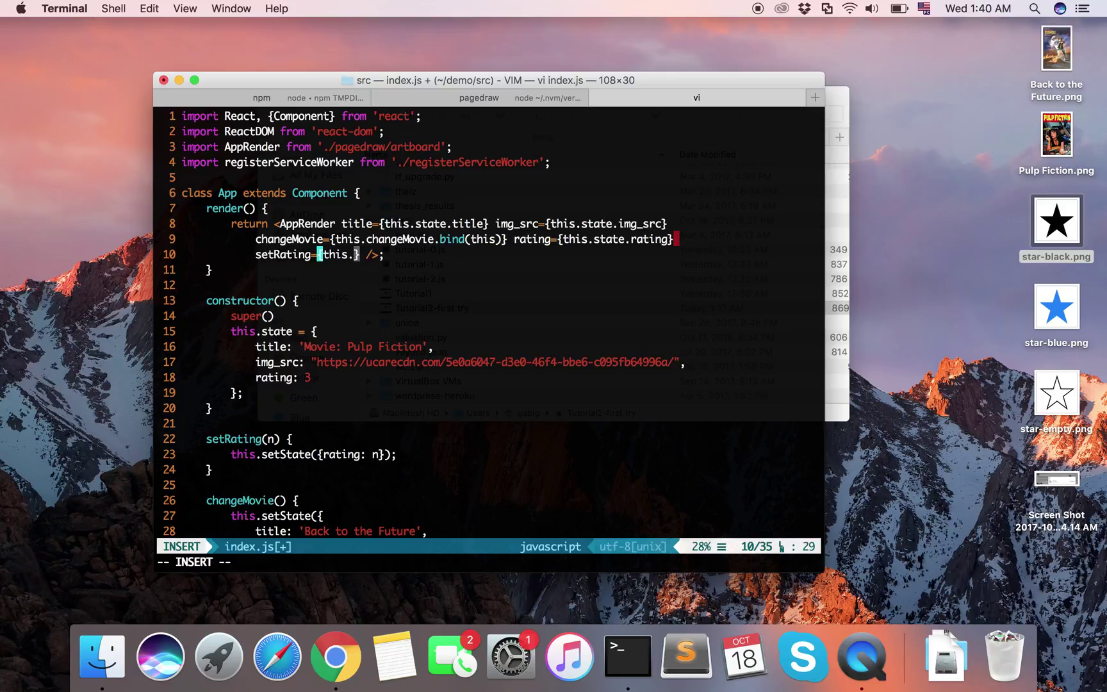
pyautogui.write('bind(')
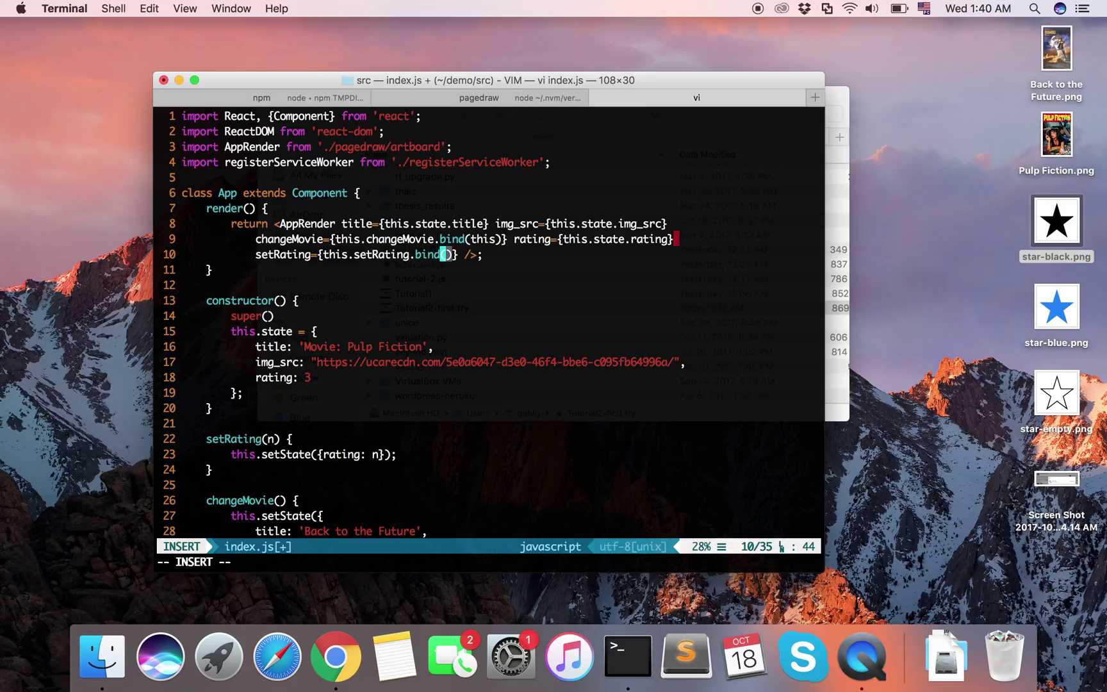
pyautogui.write('this')
pyautogui.press('Escape')
pyautogui.write(':w')
pyautogui.press('Return')
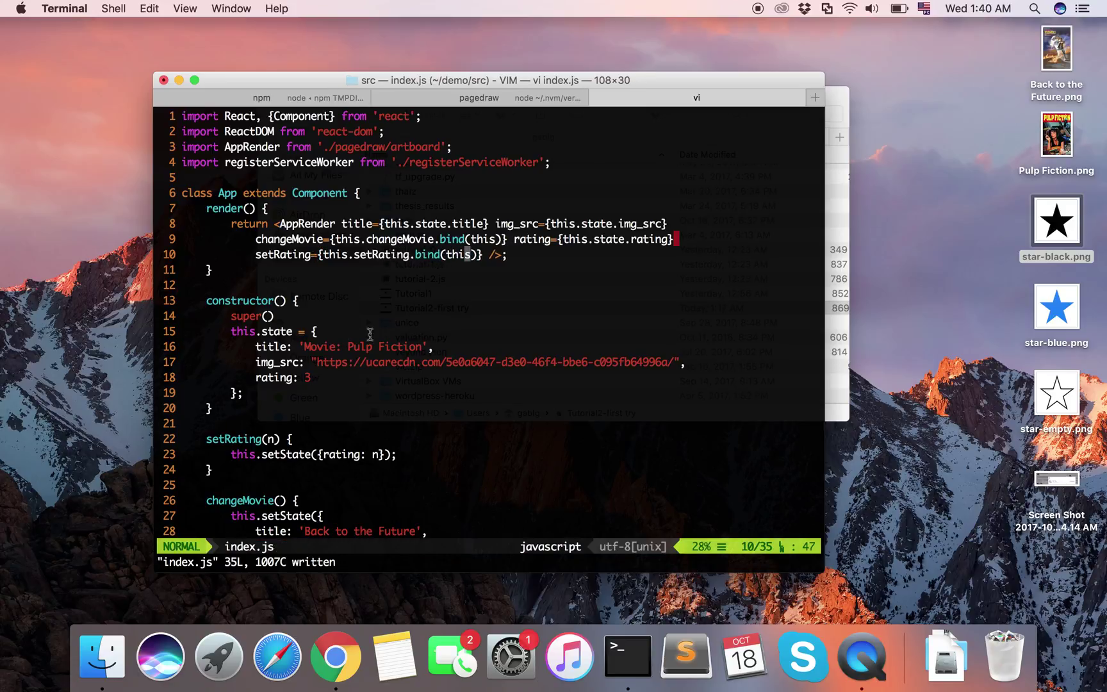
pyautogui.write(':')
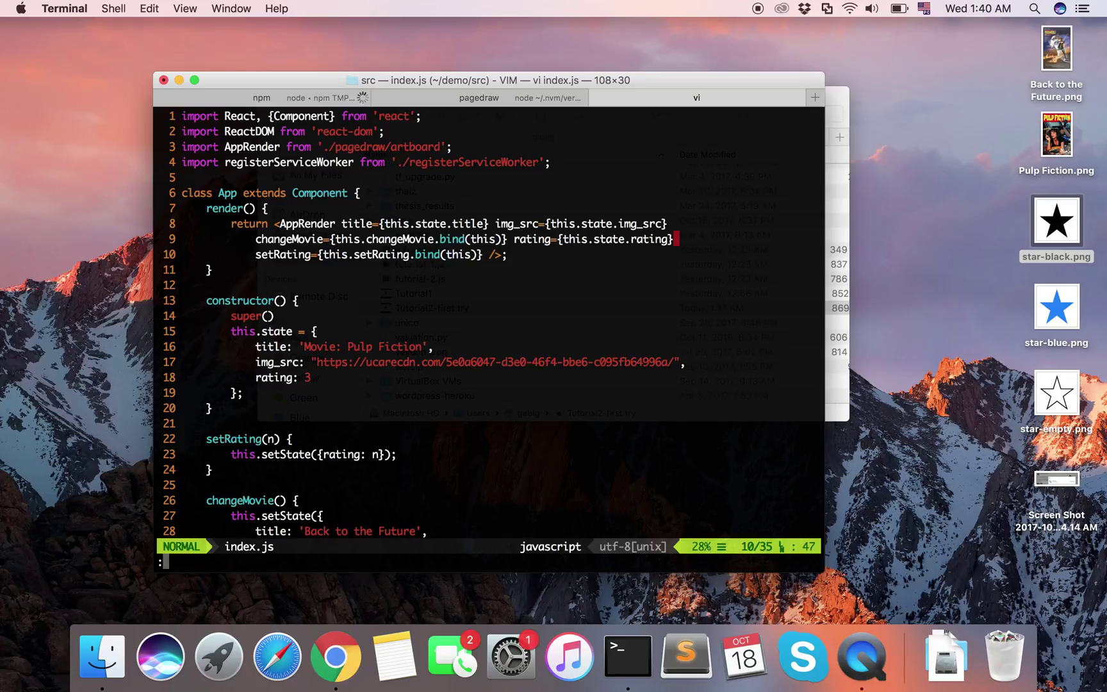
pyautogui.write('w')
pyautogui.press('Return')
# Switch to the Pagedraw movies page and add an onClick event handler with this.props.setRating(1) to the first star.
pyautogui.hotkey('ctrl', 'Right')
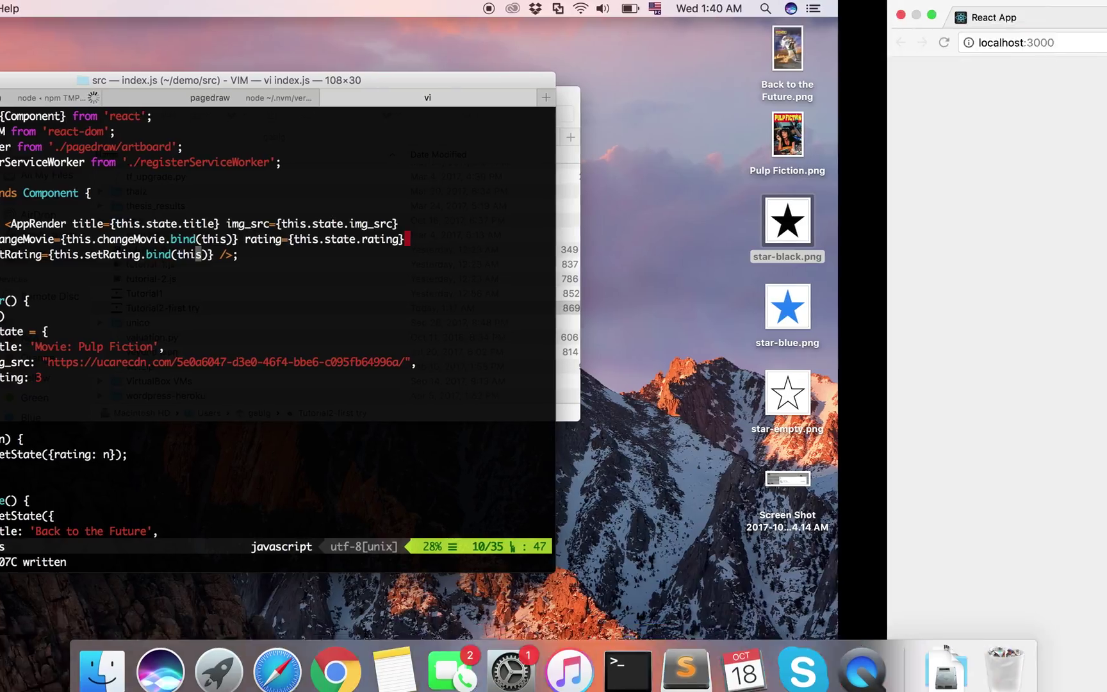
pyautogui.click(517, 21)
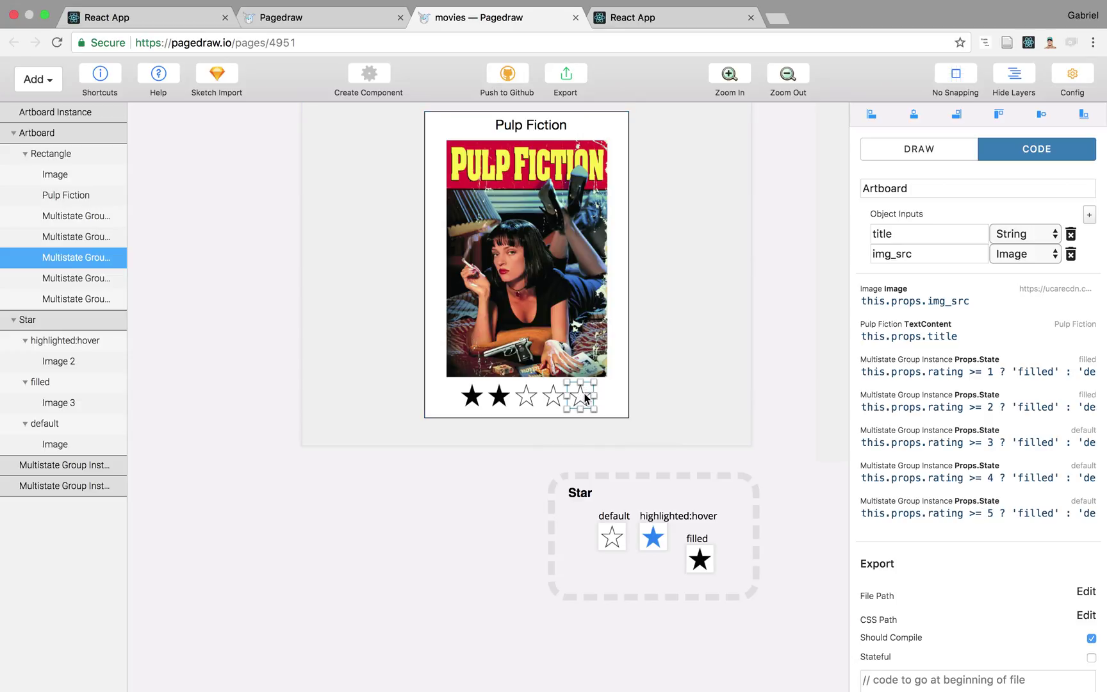
pyautogui.click(919, 148)
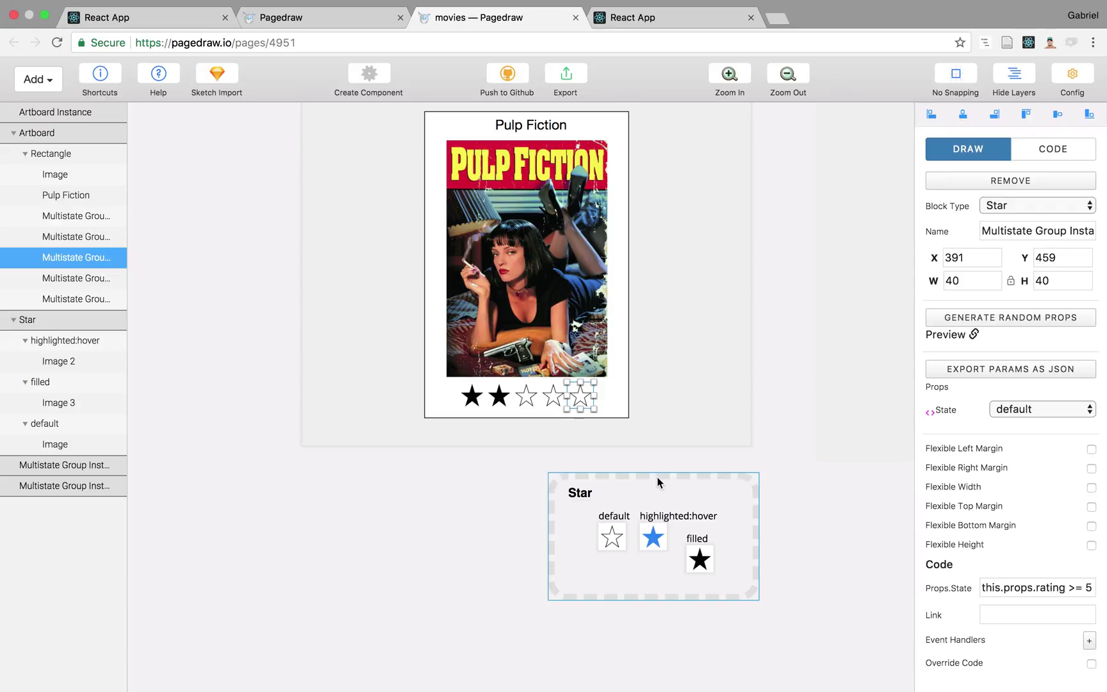
pyautogui.click(465, 406)
pyautogui.click(1089, 640)
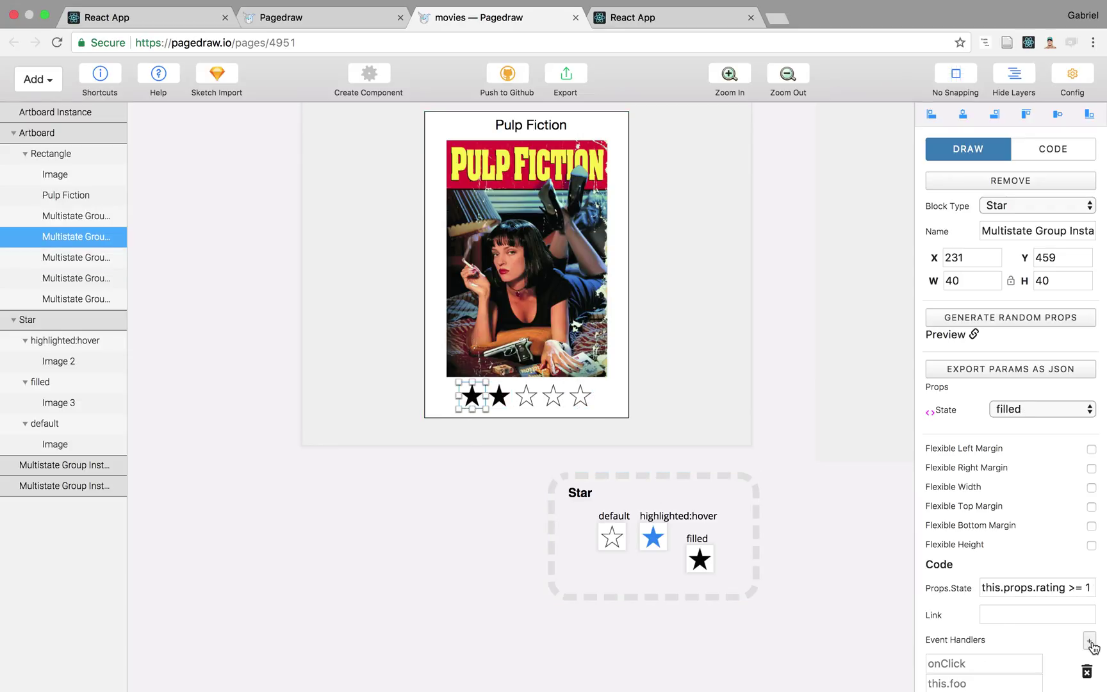
pyautogui.scroll(-1, 966, 588)
pyautogui.click(956, 619)
pyautogui.write('onClick')
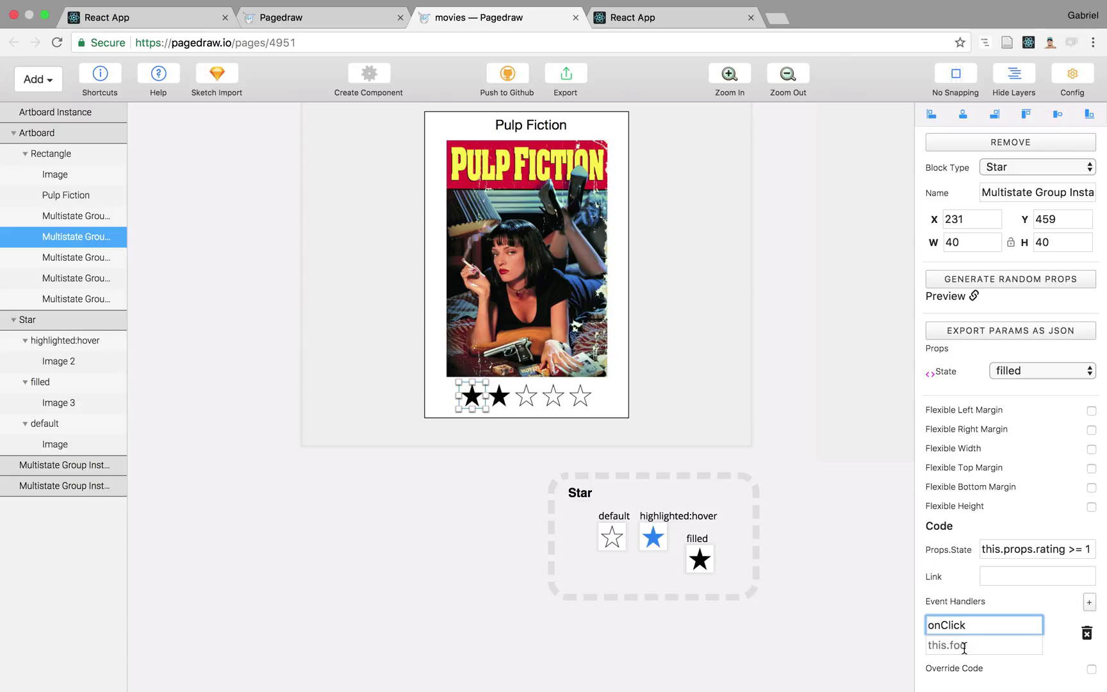
pyautogui.click(964, 648)
pyautogui.write('this.props.setRating()')
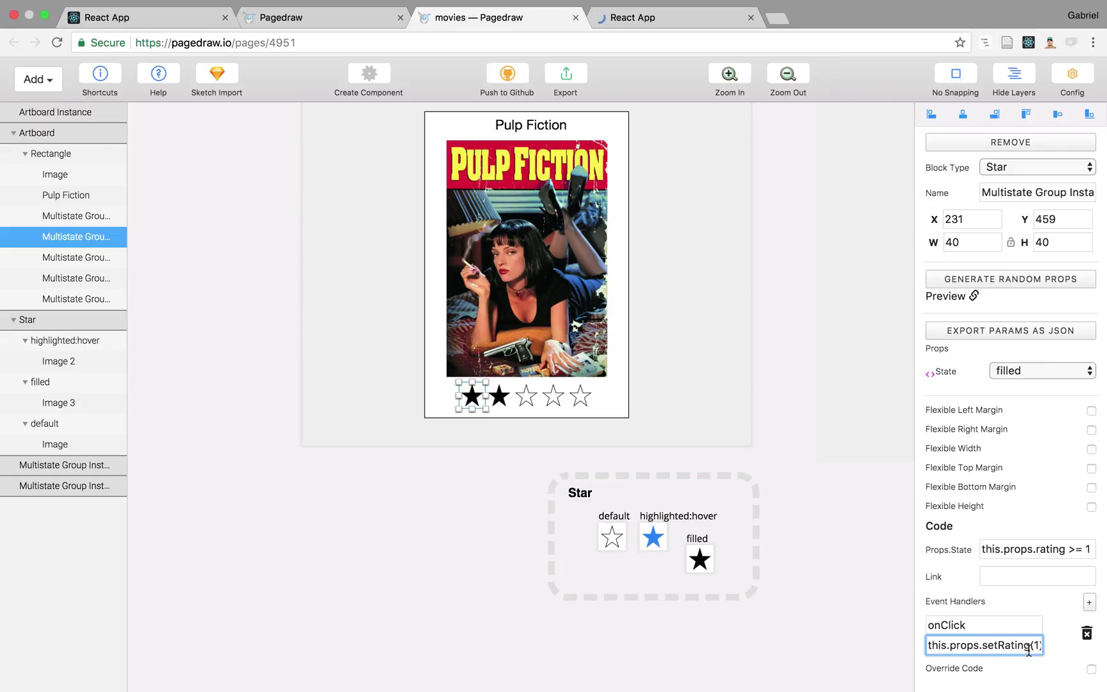
# Prefix the first star's onClick handler code with => before this.props.setRating(1).
pyautogui.press('End')
pyautogui.press('Home')
pyautogui.write('=>')
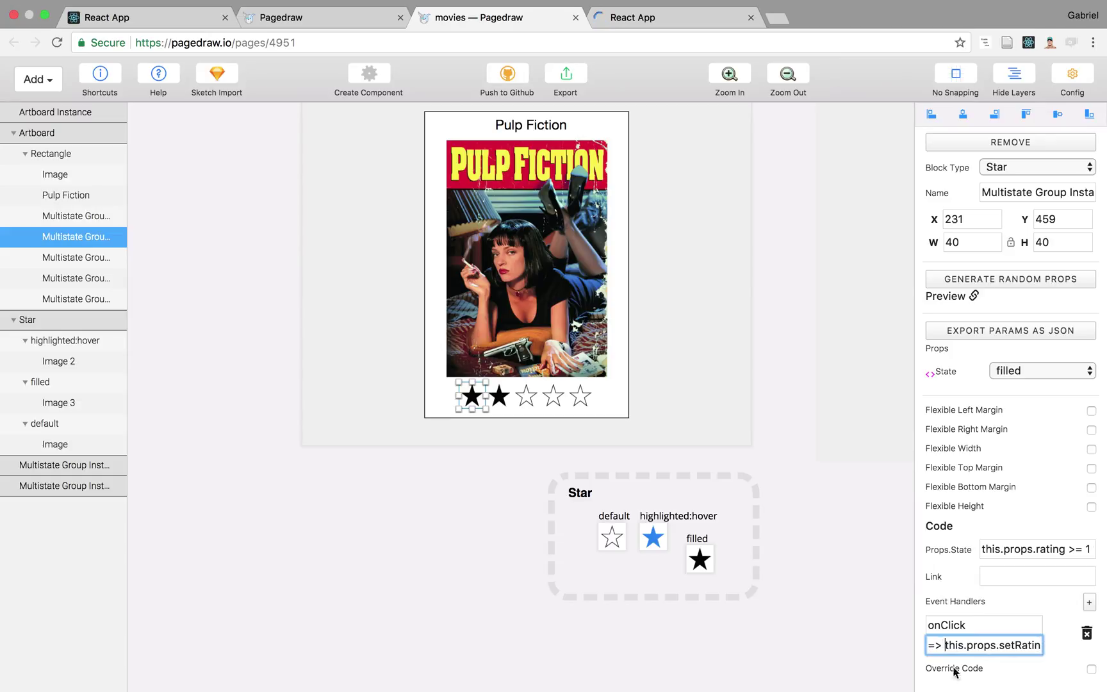
pyautogui.moveTo(943, 645); pyautogui.dragTo(921, 653)
pyautogui.click(936, 645)
pyautogui.write('g(1)')
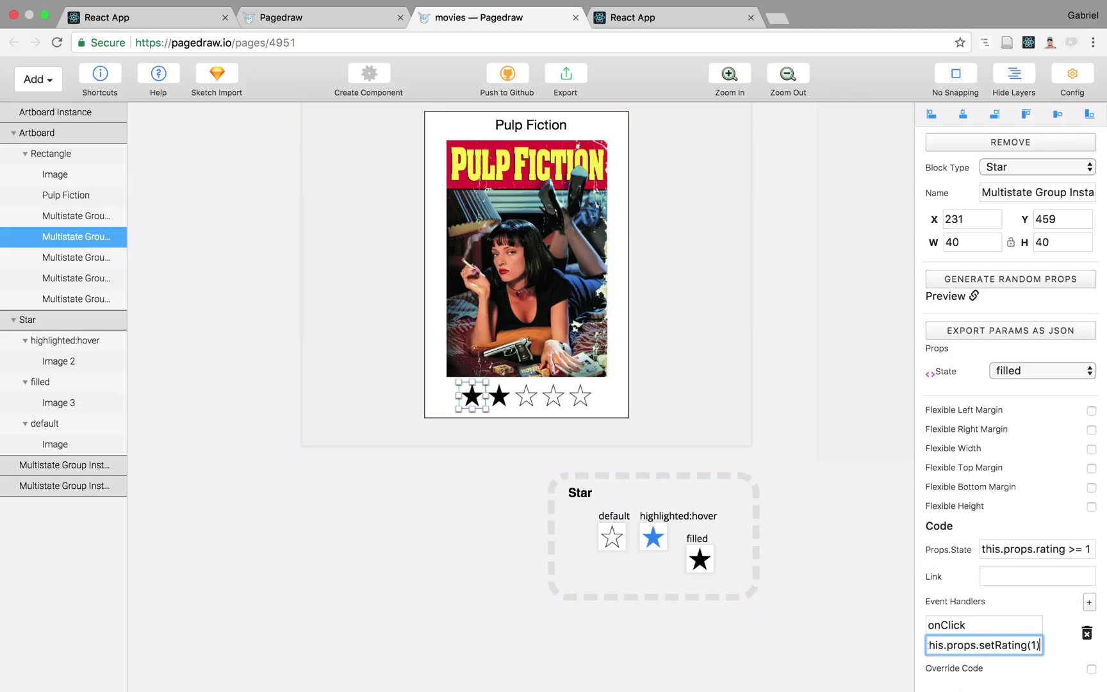
pyautogui.press('Home')
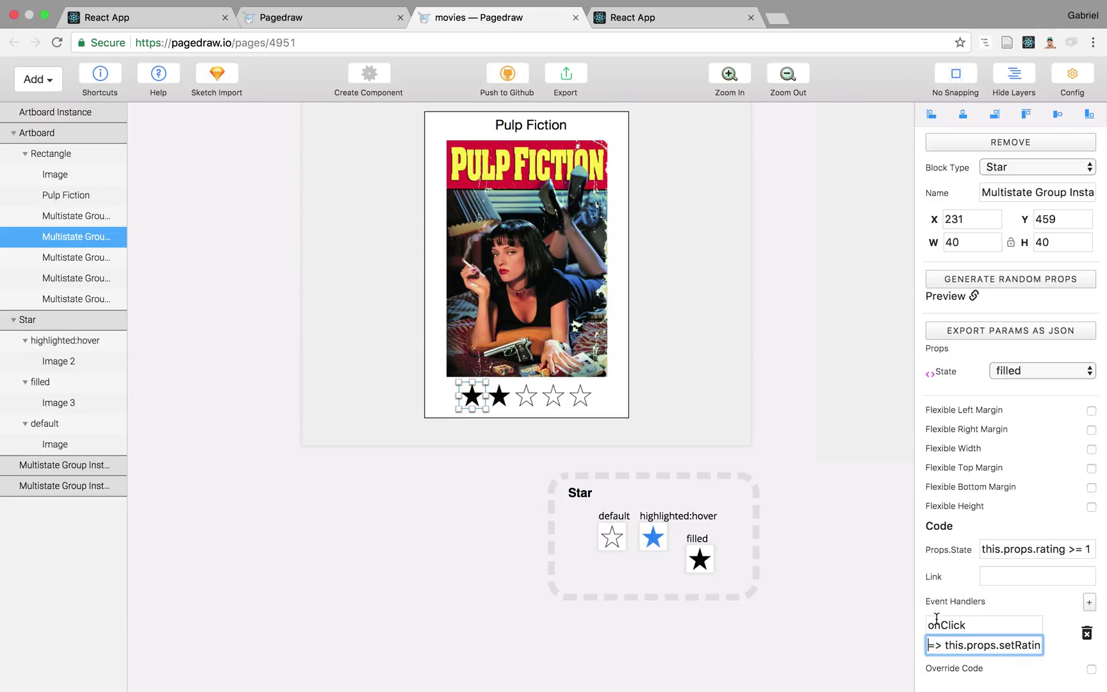
pyautogui.press('End')
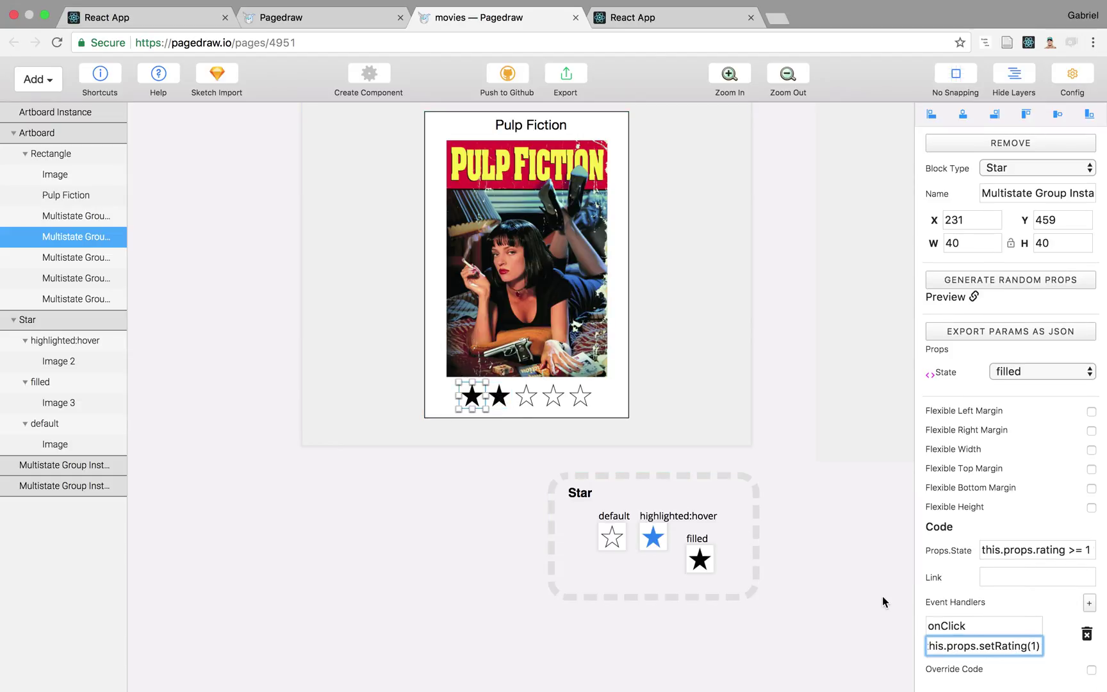
# Copy the first star's handler code into a new onClick event handler on the second star, with setRating(2).
pyautogui.tripleClick(951, 643)
pyautogui.hotkey('ctrl', 'c')
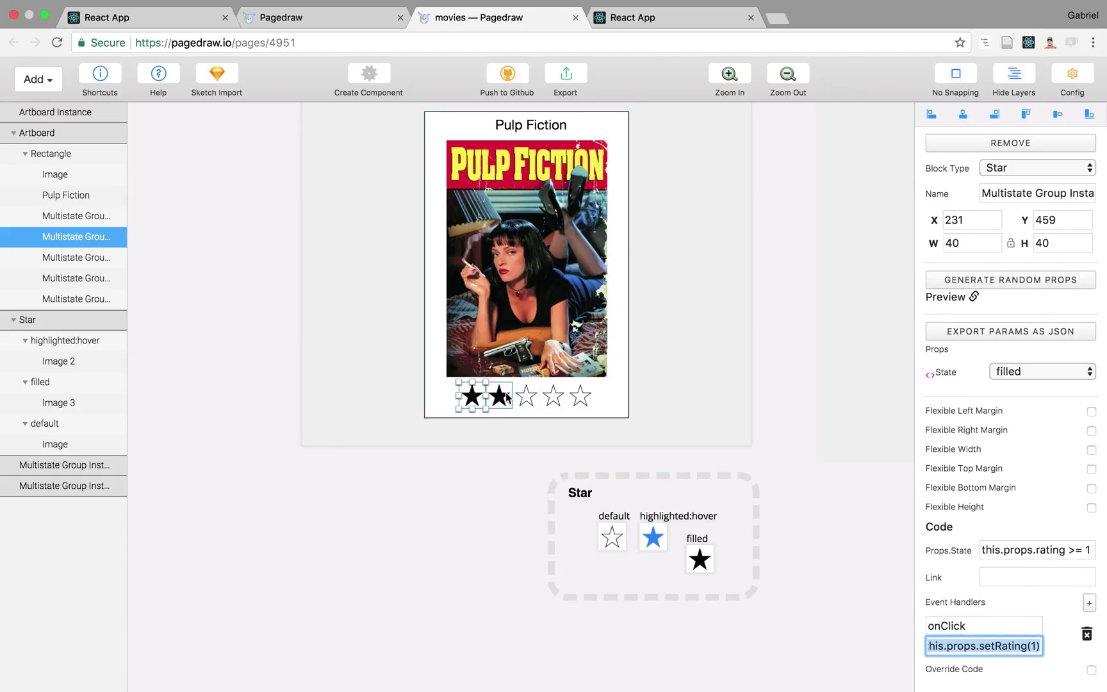
pyautogui.click(499, 396)
pyautogui.click(1090, 641)
pyautogui.click(979, 664)
pyautogui.write('onClic')
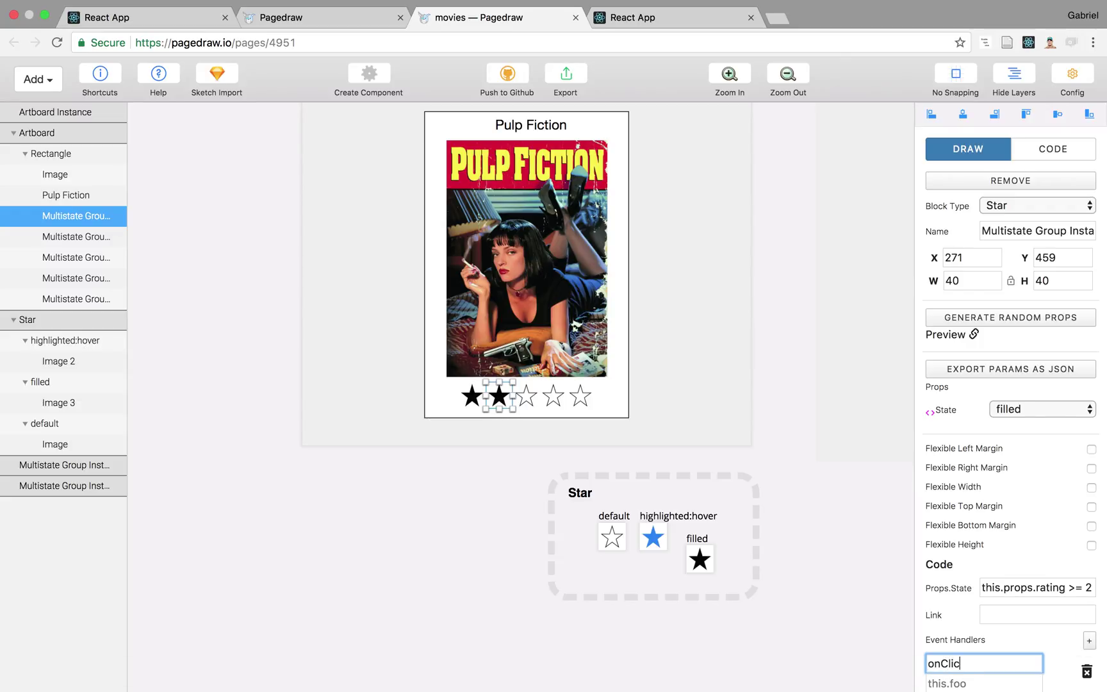
pyautogui.click(943, 683)
pyautogui.hotkey('ctrl', 'v')
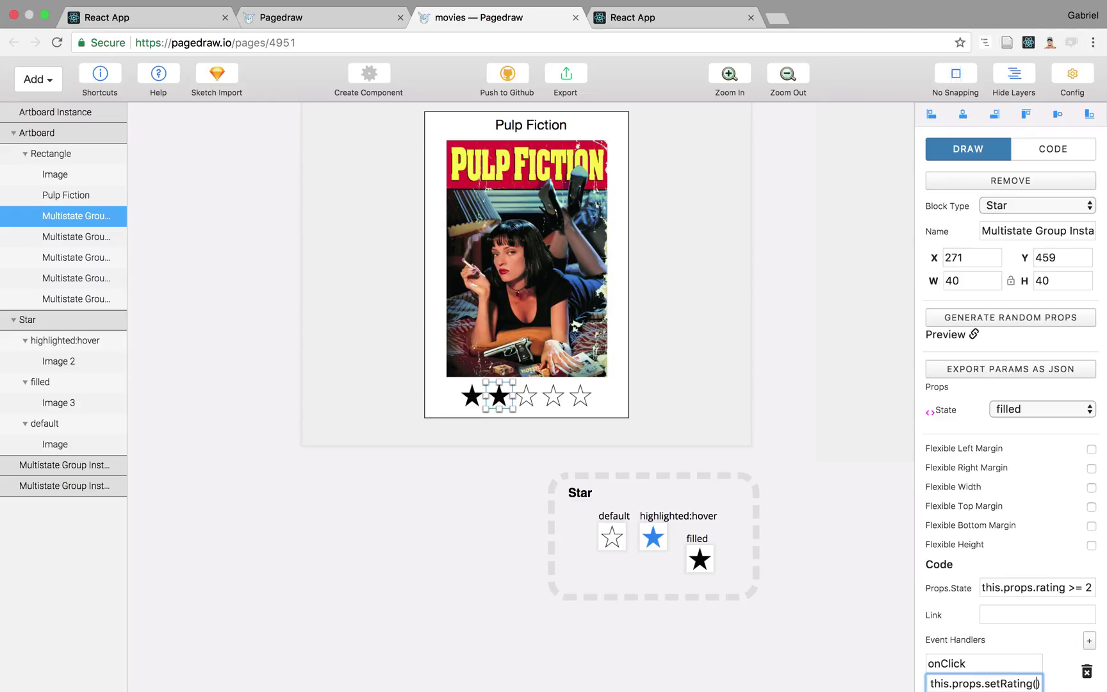
# Add an onClick event handler to the third star with the code => this.props.setRating(3).
pyautogui.click(526, 396)
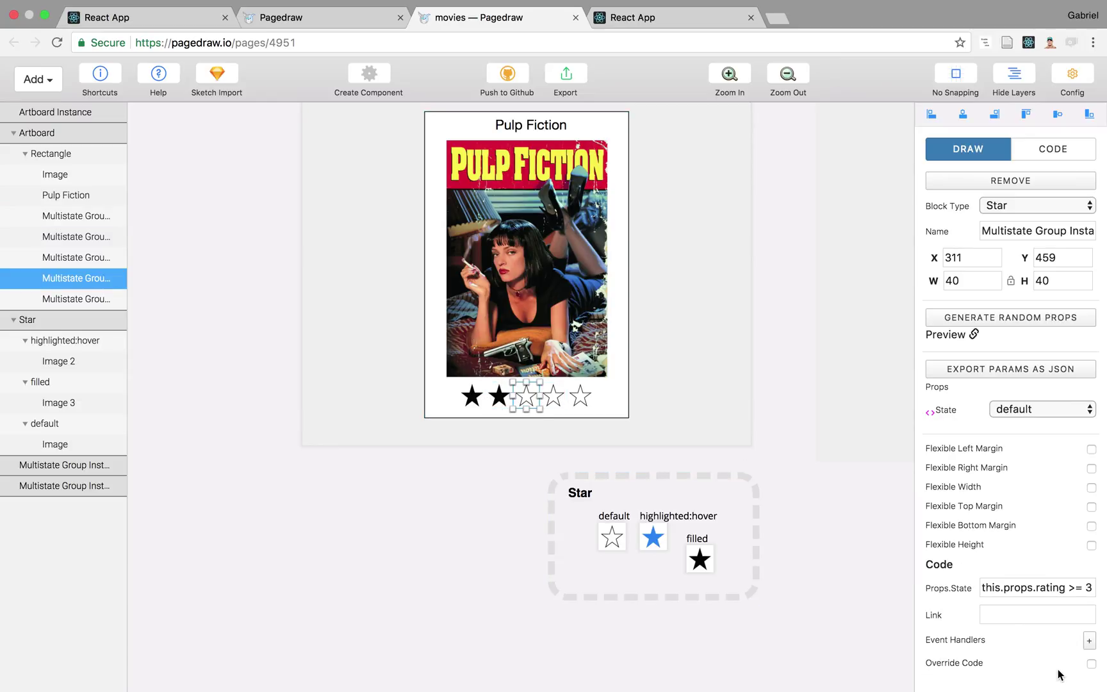
pyautogui.click(1089, 641)
pyautogui.scroll(-1, 1006, 593)
pyautogui.click(975, 626)
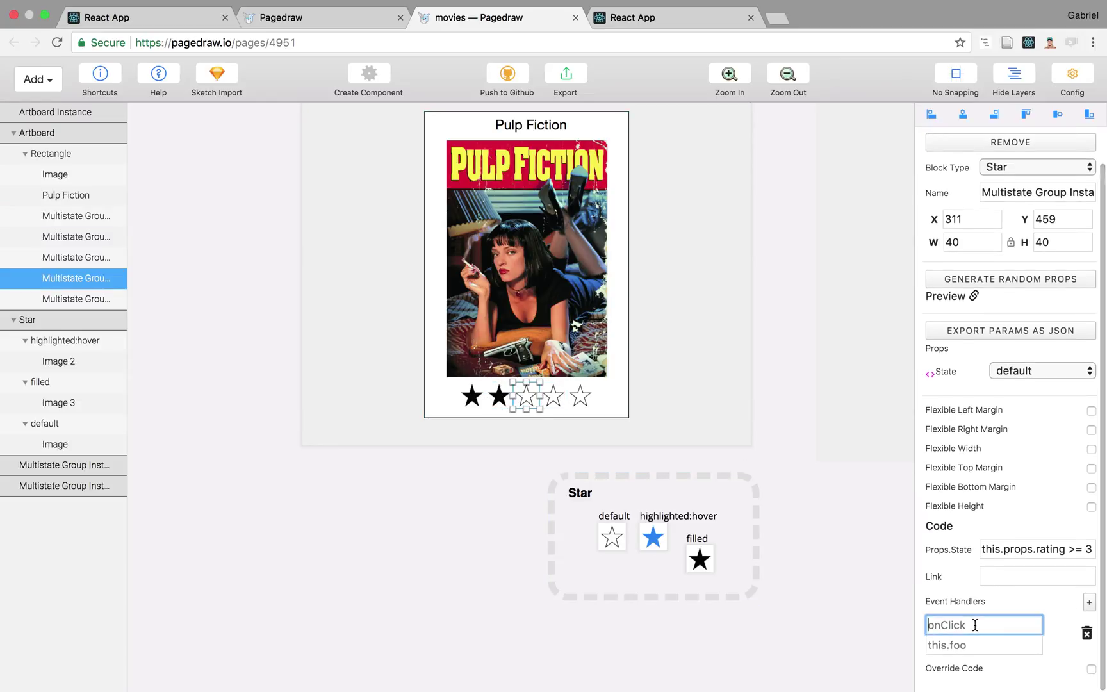
pyautogui.write('onc')
pyautogui.click(1022, 643)
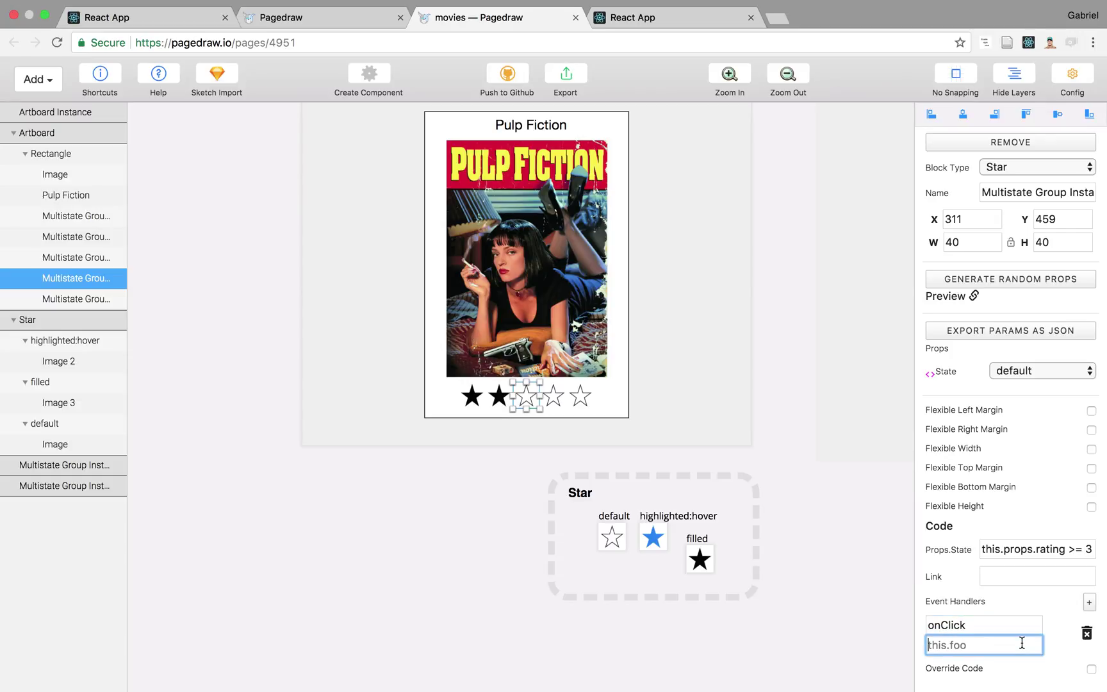
pyautogui.write('this.props.setRating(')
pyautogui.write('3)')
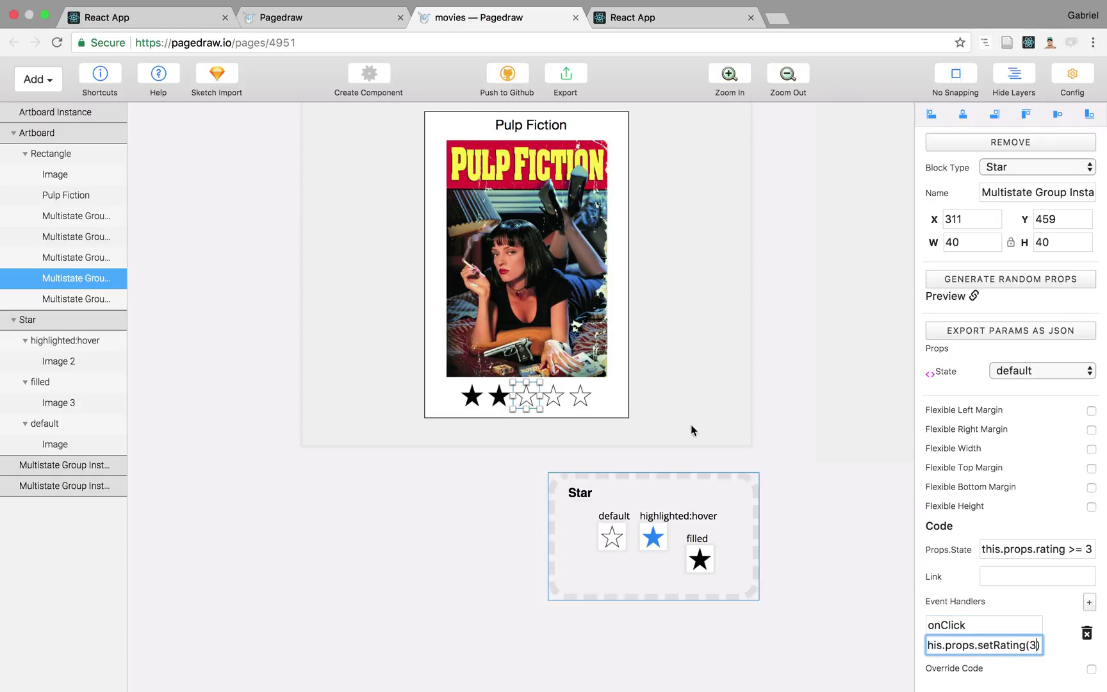
# Add an onClick event handler to the fourth star with the code => this.props.setRating(4).
pyautogui.click(548, 403)
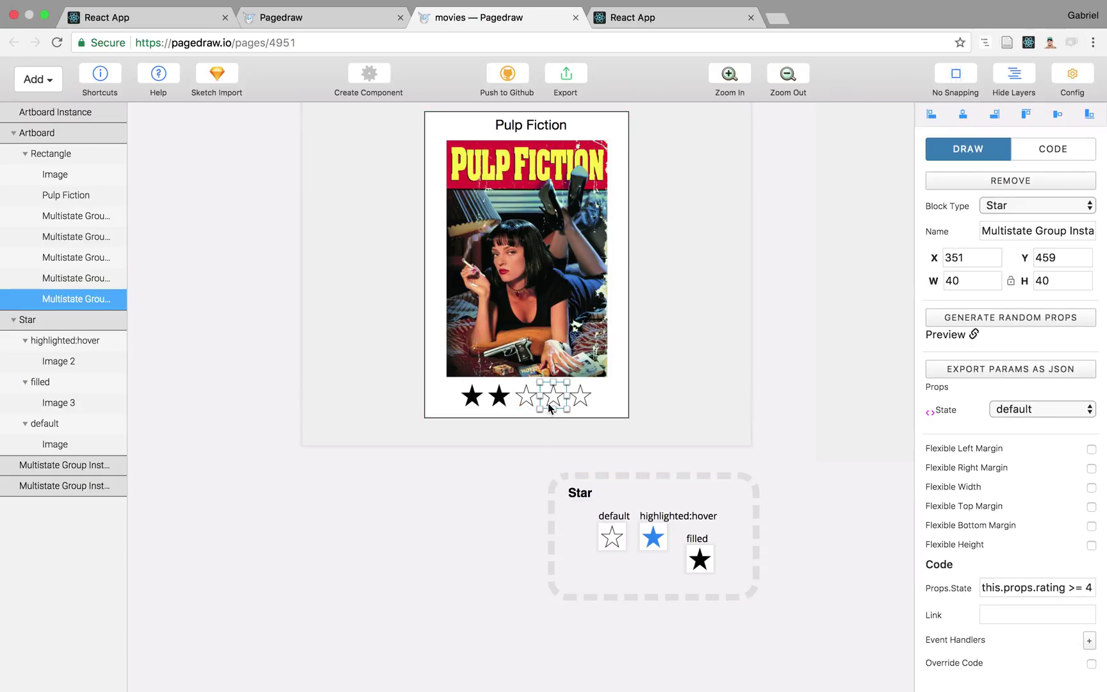
pyautogui.click(1089, 640)
pyautogui.scroll(-1, 1025, 609)
pyautogui.click(965, 623)
pyautogui.write('onClick')
pyautogui.click(965, 645)
pyautogui.write('this.props.setRating(')
pyautogui.write('4)')
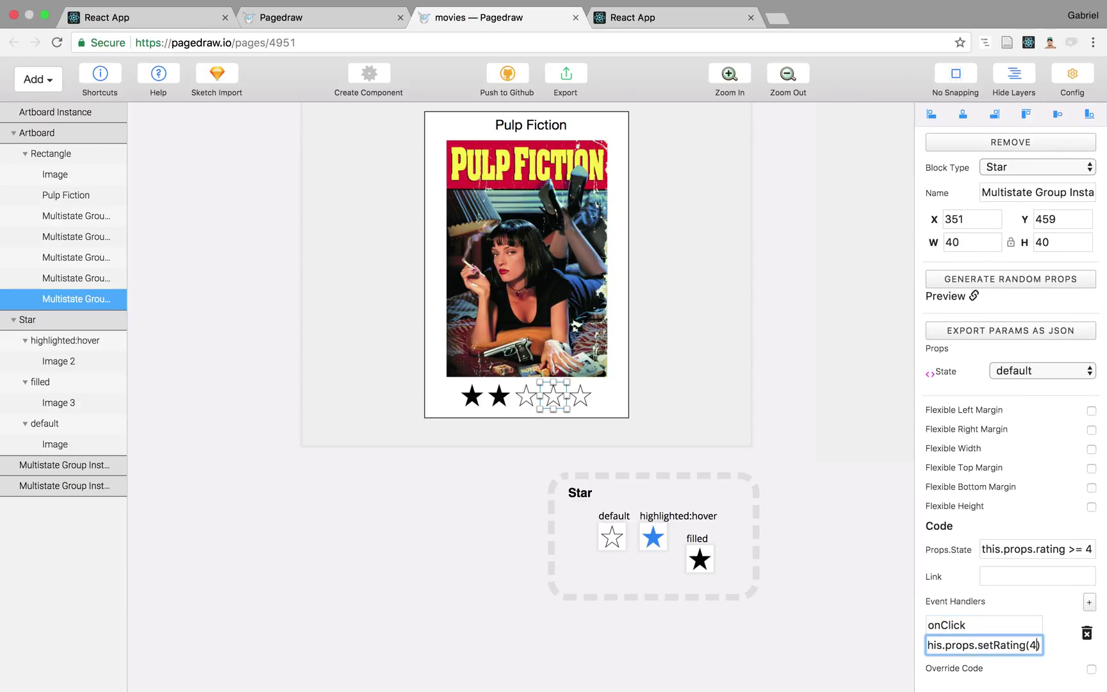
# Add an onClick event handler to the fifth star with the code => this.props.setRating(5).
pyautogui.click(583, 396)
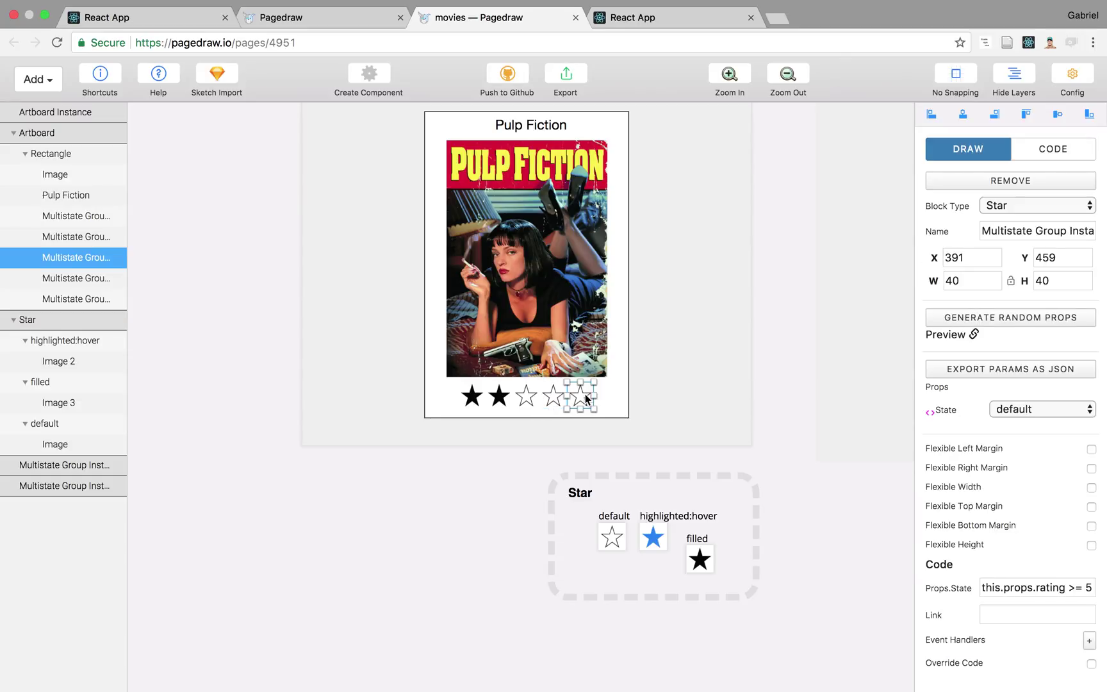
pyautogui.click(1089, 636)
pyautogui.scroll(-1, 1022, 607)
pyautogui.click(991, 627)
pyautogui.write('onClick')
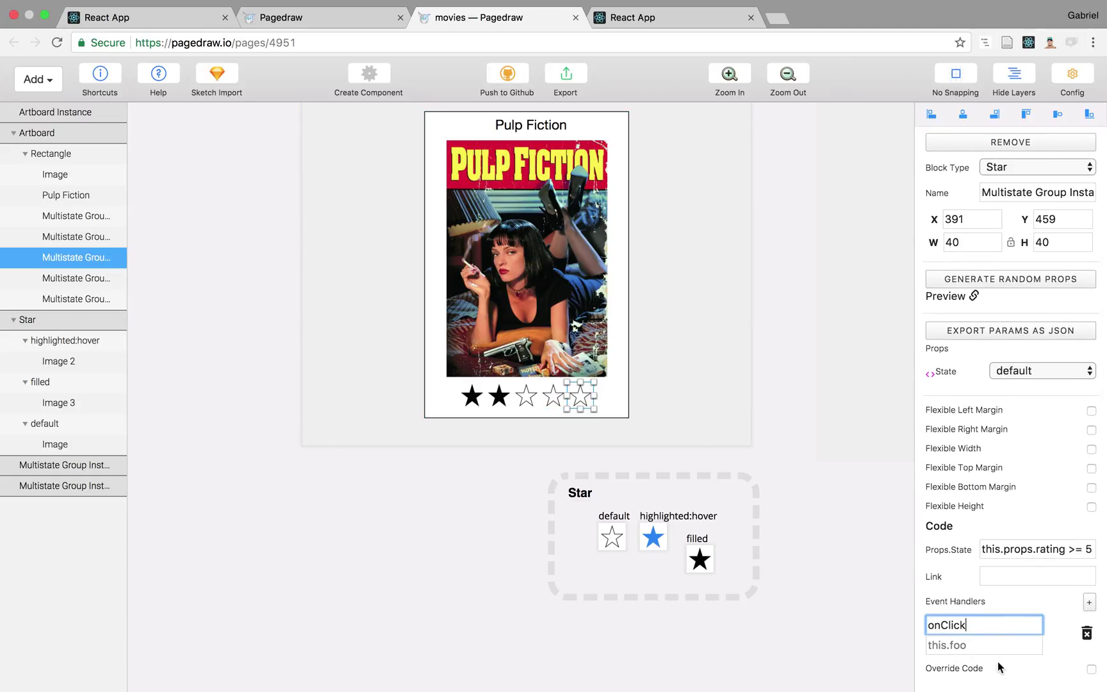
pyautogui.click(1001, 645)
pyautogui.write('this.props.setRating(')
pyautogui.write('5)')
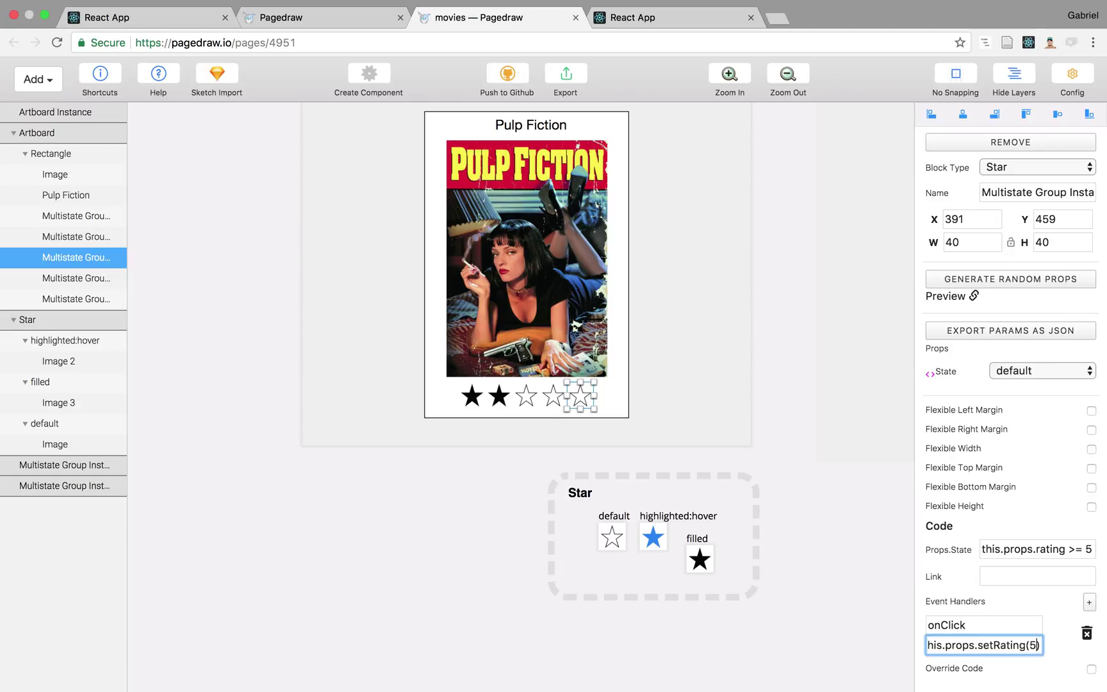
# Reload the app on localhost:3000 to check whether the star handlers compile, and return to the Pagedraw movies page.
pyautogui.click(625, 24)
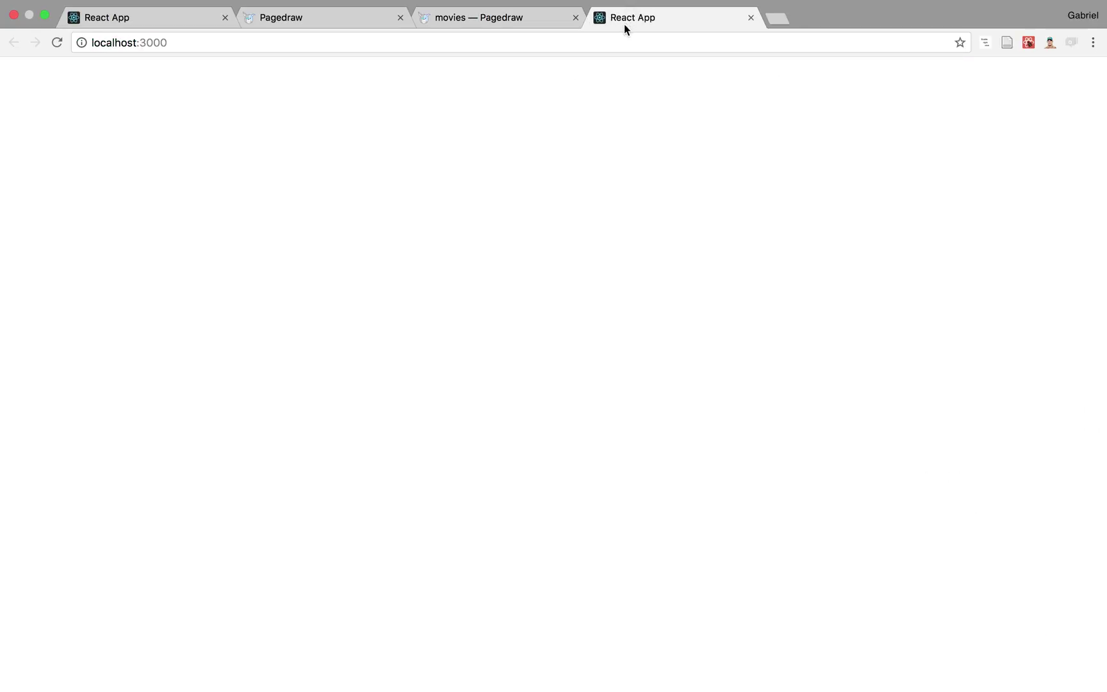
pyautogui.click(614, 41)
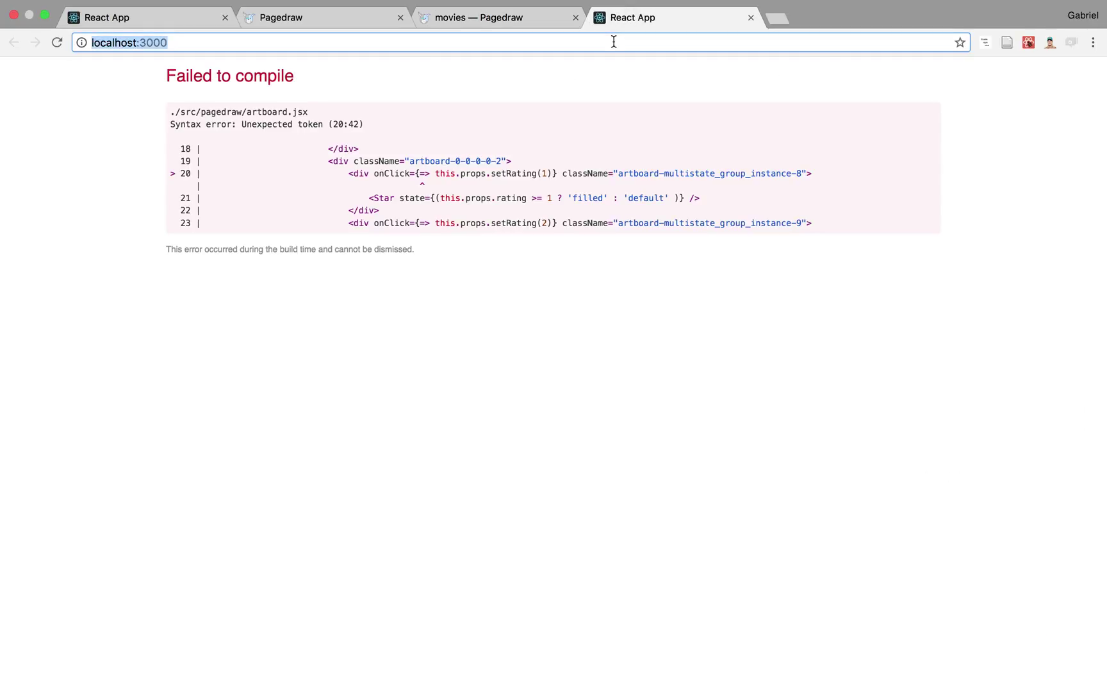
pyautogui.press('Return')
pyautogui.click(502, 15)
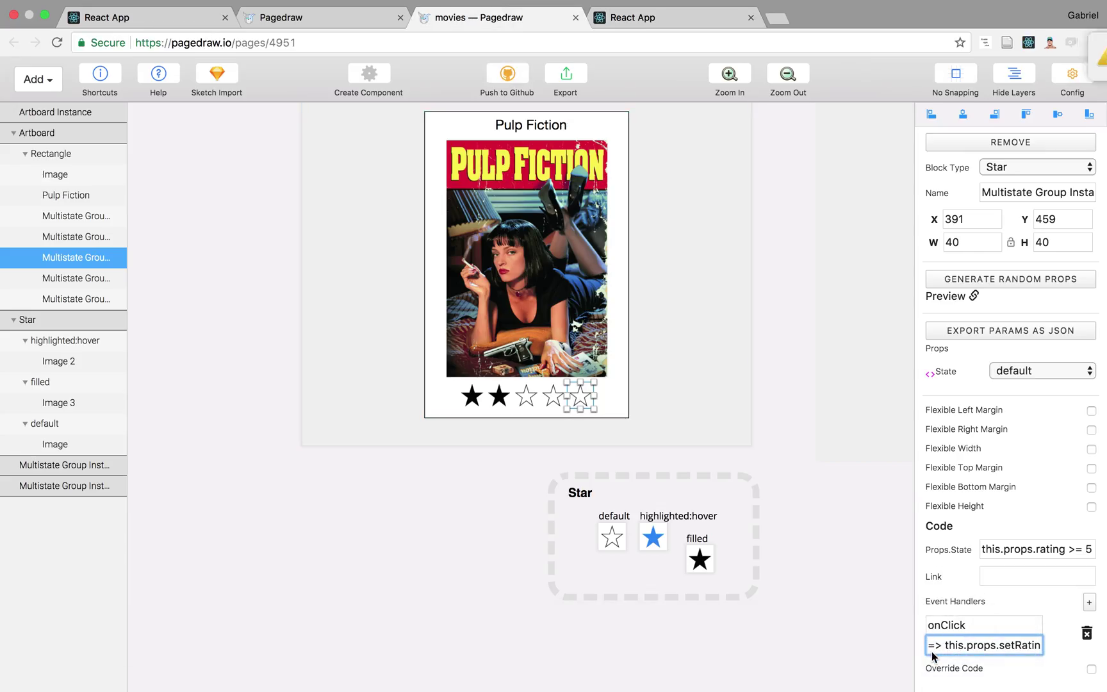
# Prefix the onClick code of all five stars with empty parentheses so each handler begins () => this.props.setRating.
pyautogui.write('()')
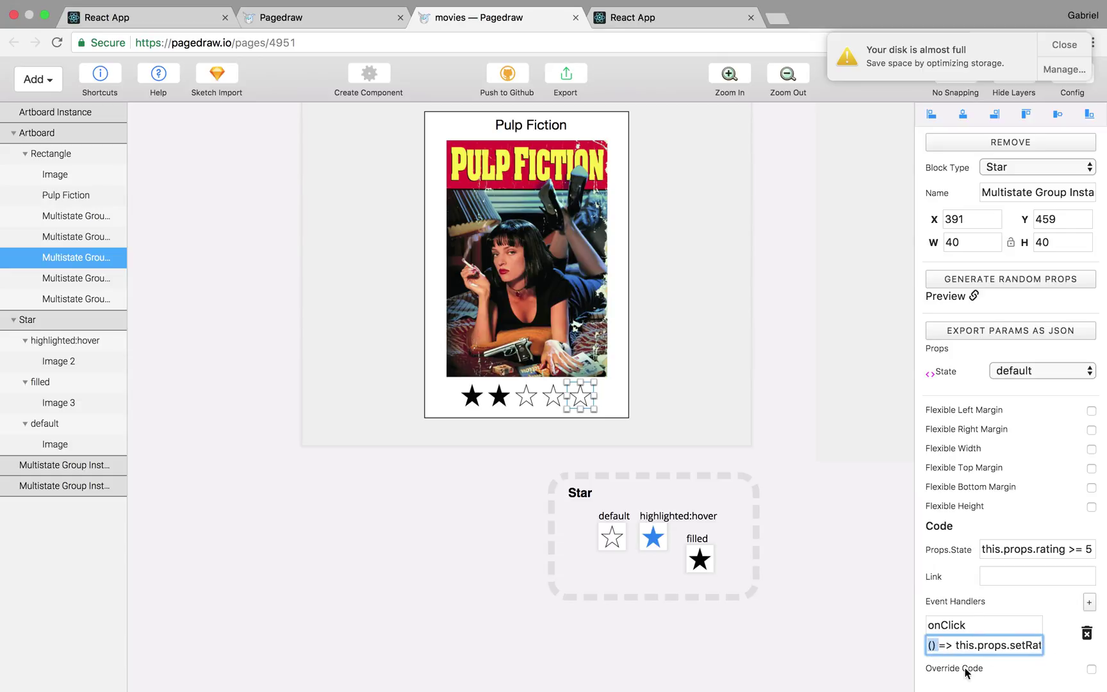
pyautogui.click(547, 400)
pyautogui.click(955, 648)
pyautogui.click(527, 397)
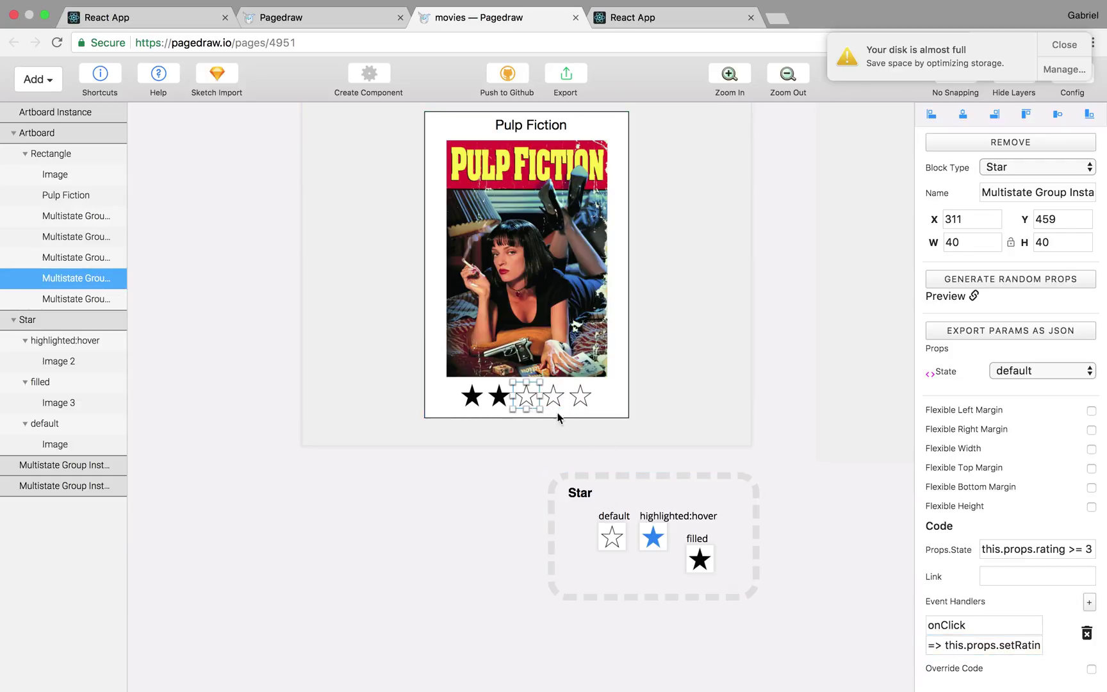
pyautogui.click(944, 644)
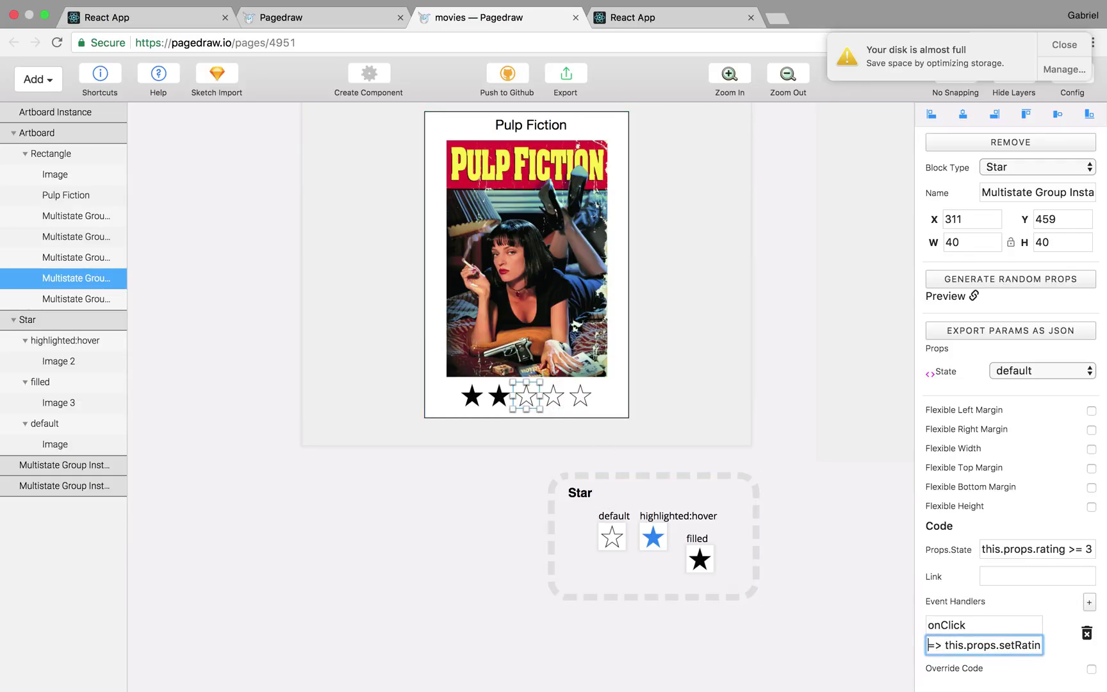
pyautogui.click(499, 397)
pyautogui.click(940, 645)
pyautogui.click(472, 396)
pyautogui.click(937, 644)
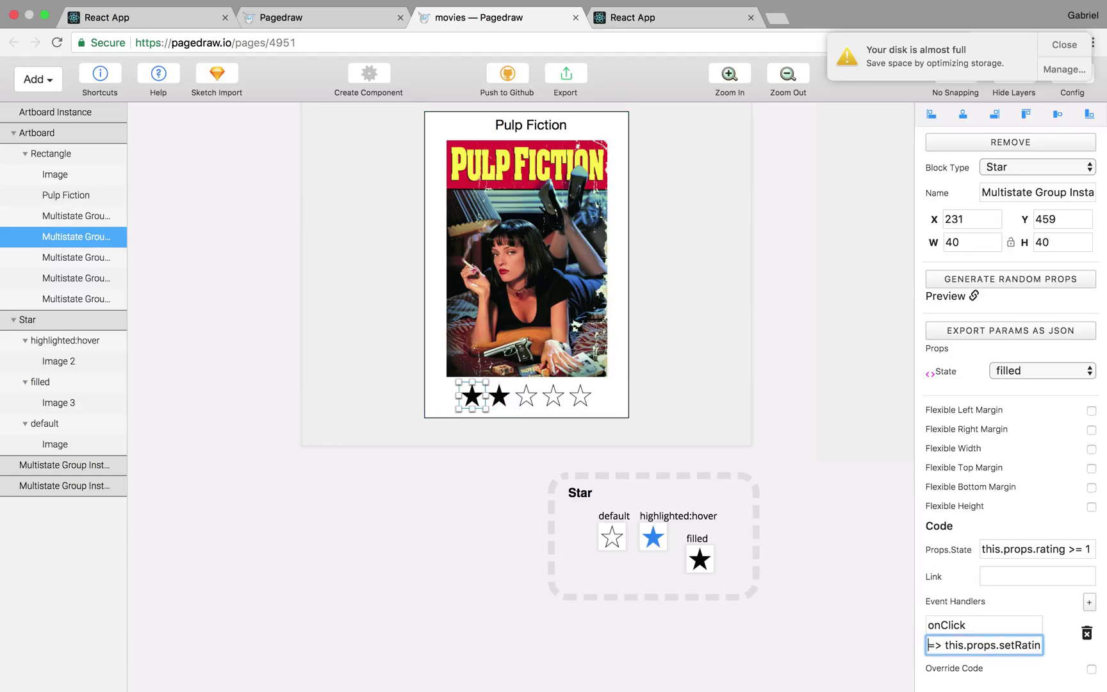
# Test the star ratings in the app on localhost:3000 by rating the movie five, two, four and finally three stars.
pyautogui.click(664, 25)
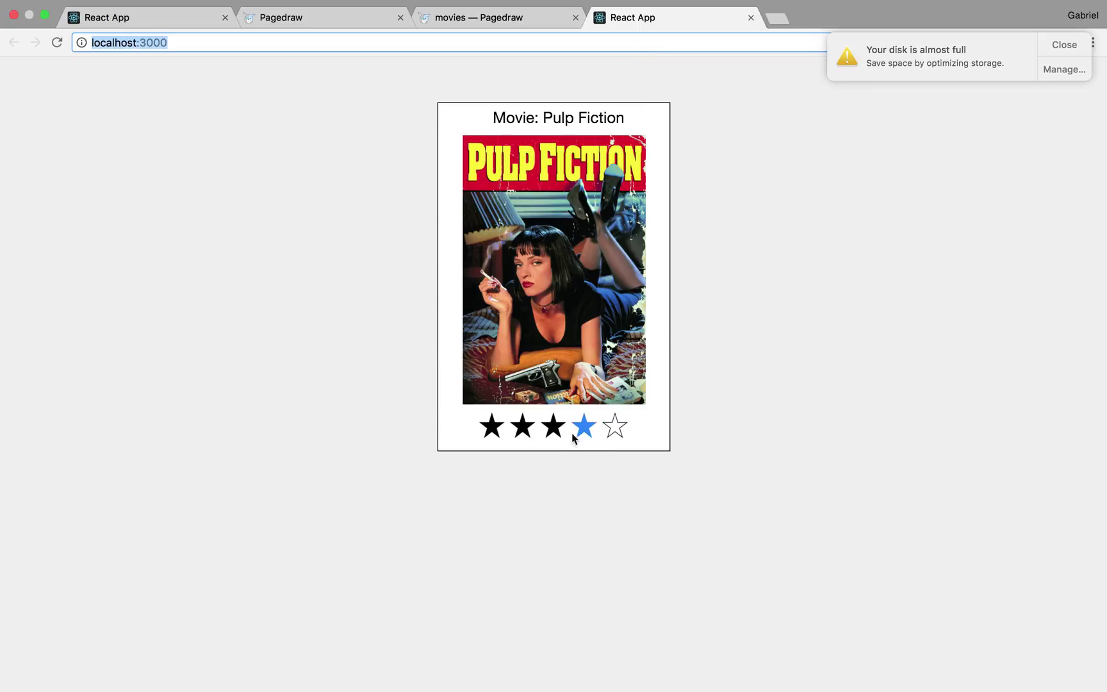
pyautogui.click(612, 430)
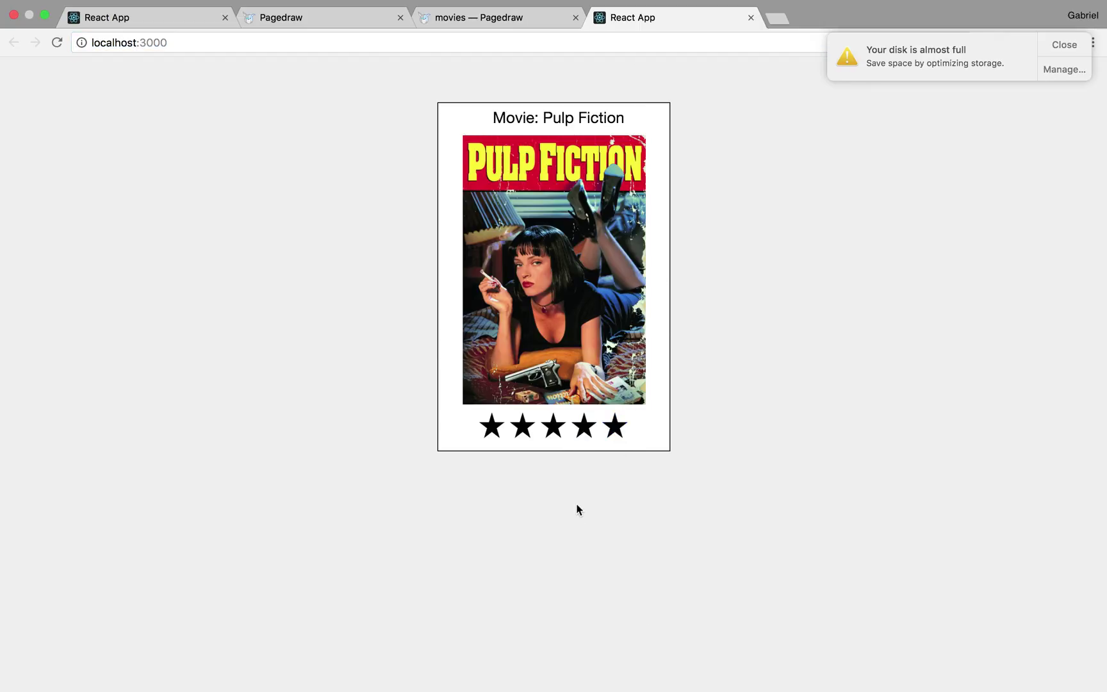
pyautogui.click(554, 426)
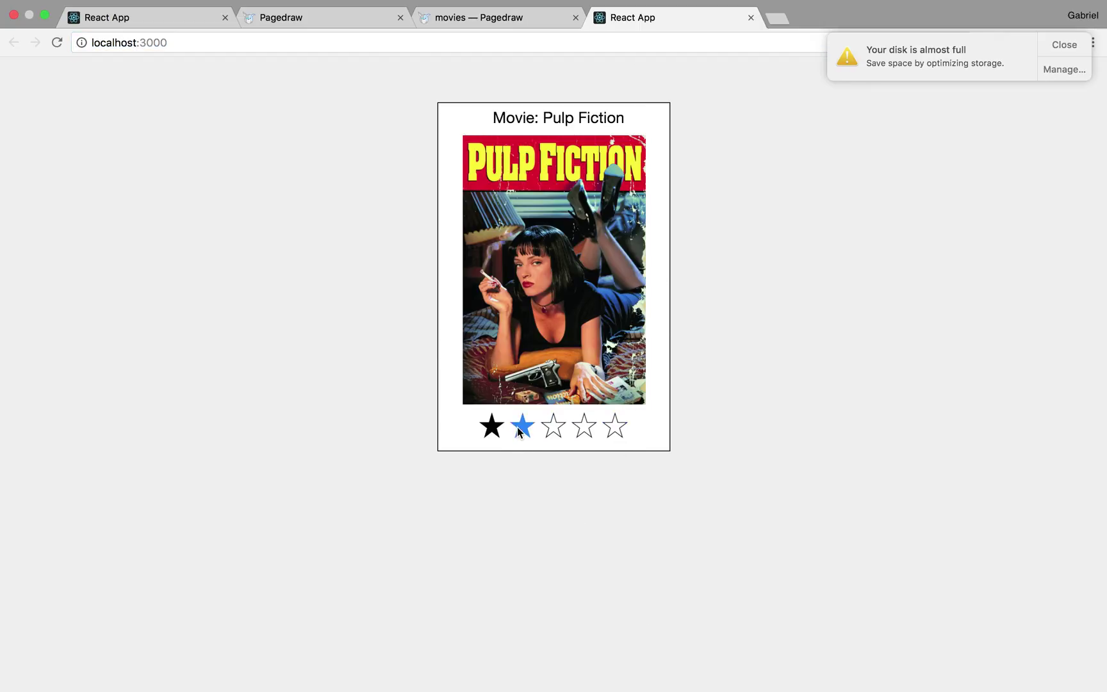
pyautogui.click(584, 427)
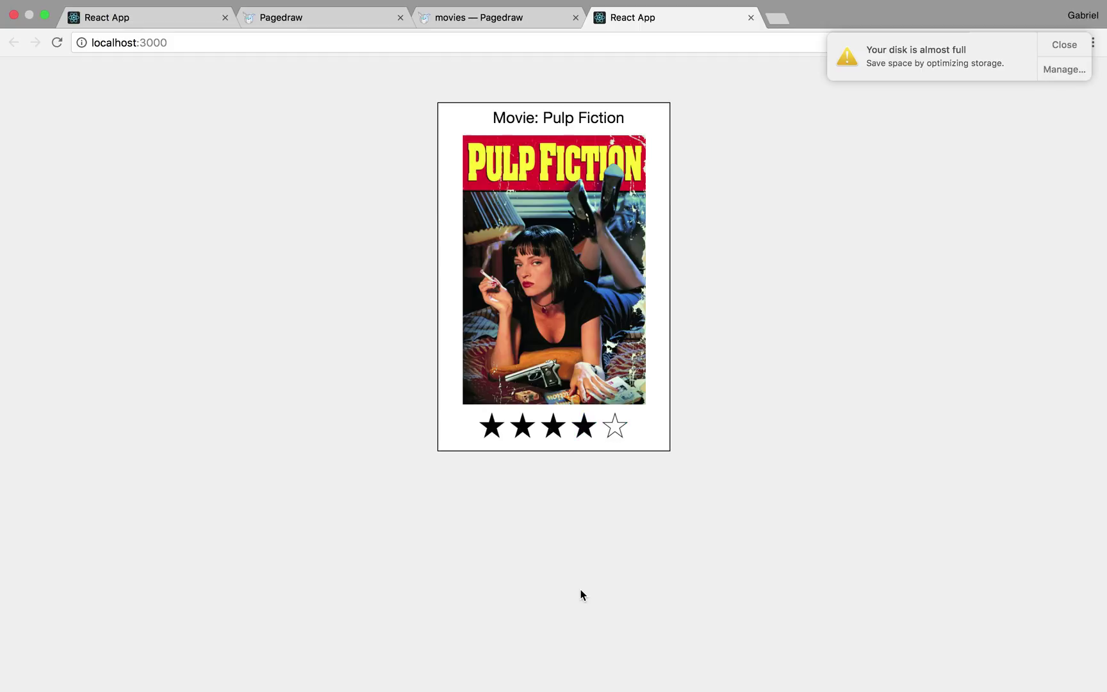
pyautogui.click(554, 426)
# Switch to the finished demo at movie-tutorial.surge.sh and add the comment "Hello world!" to the Pulp Fiction movie.
pyautogui.click(181, 23)
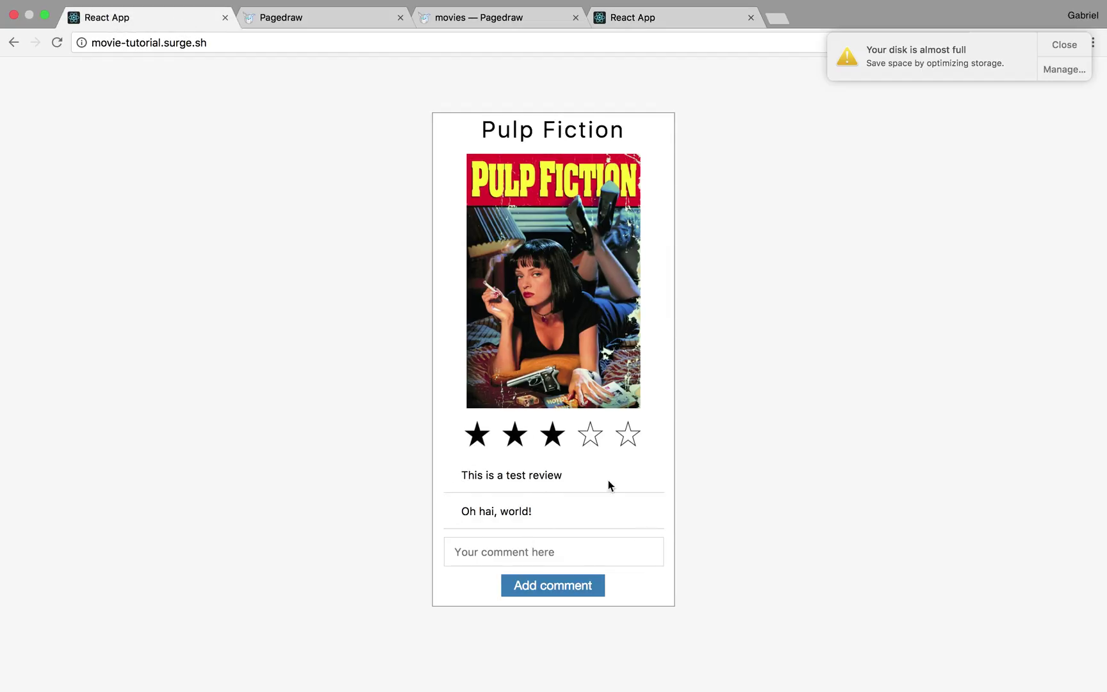
pyautogui.click(472, 553)
pyautogui.write('Hello world!')
pyautogui.click(577, 585)
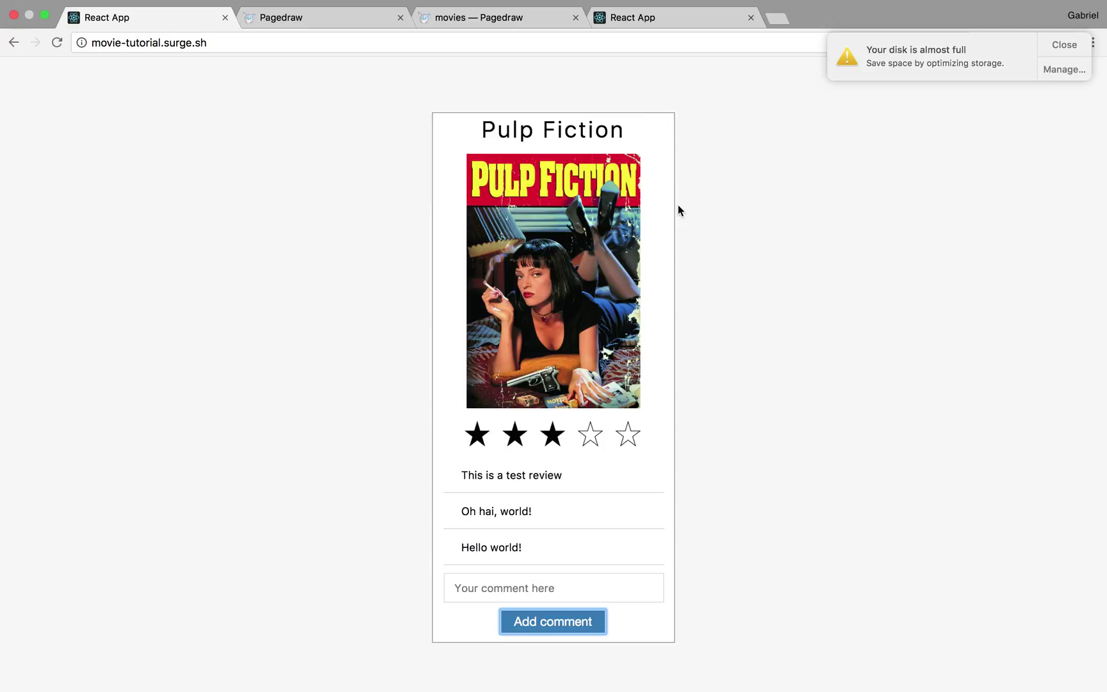